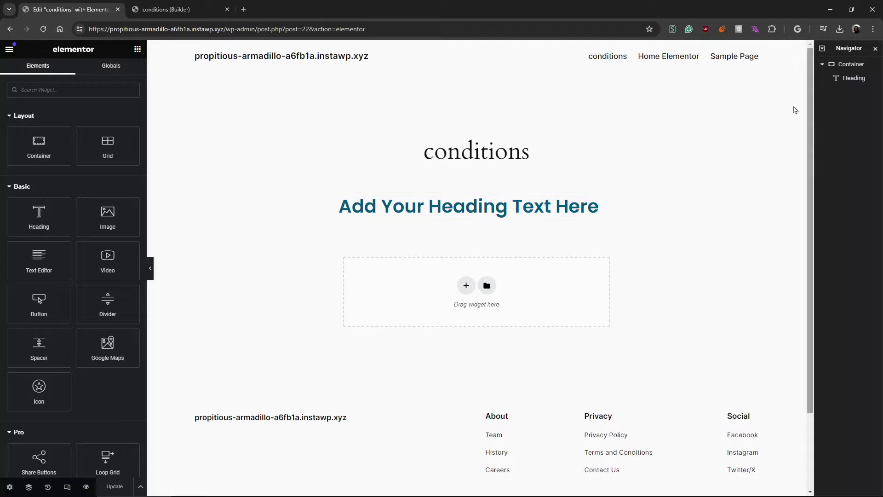
# - Preview the Elementor version of the conditions page and compare it with the front-end preview of the Bricks version
pyautogui.click(86, 486)
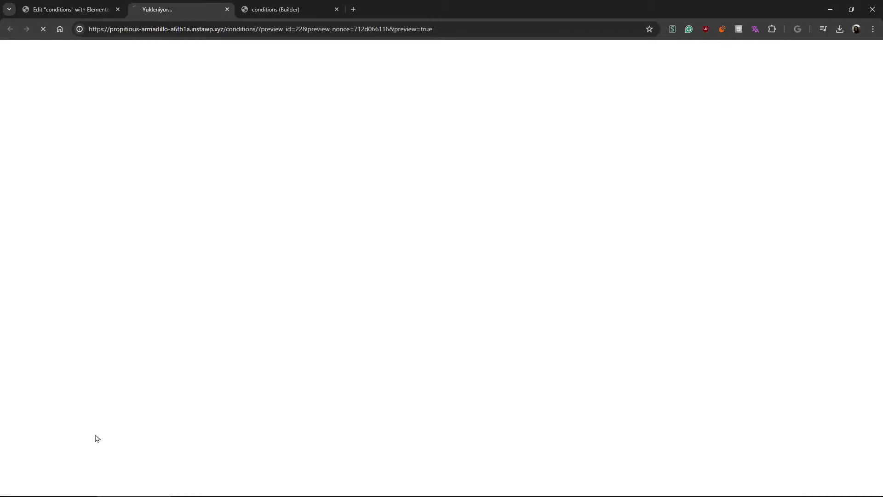
pyautogui.hotkey('ctrl', 'Tab')
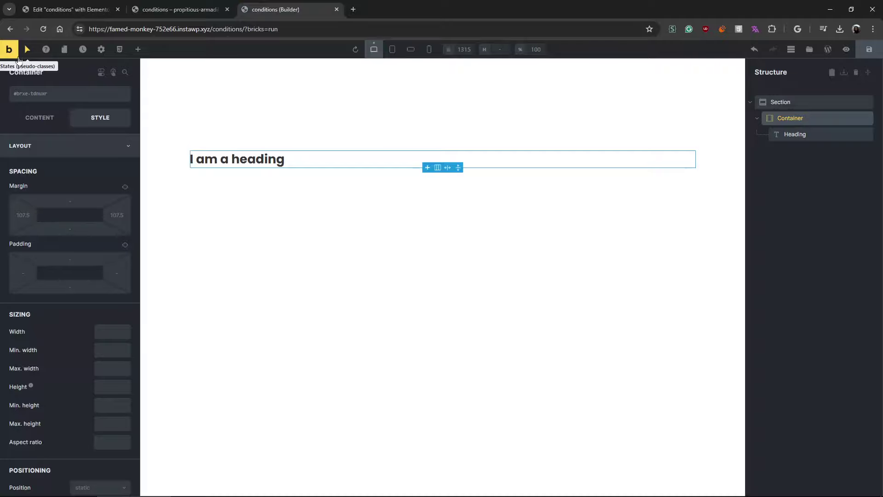
pyautogui.hotkey('ctrl', 'shift', 'Tab')
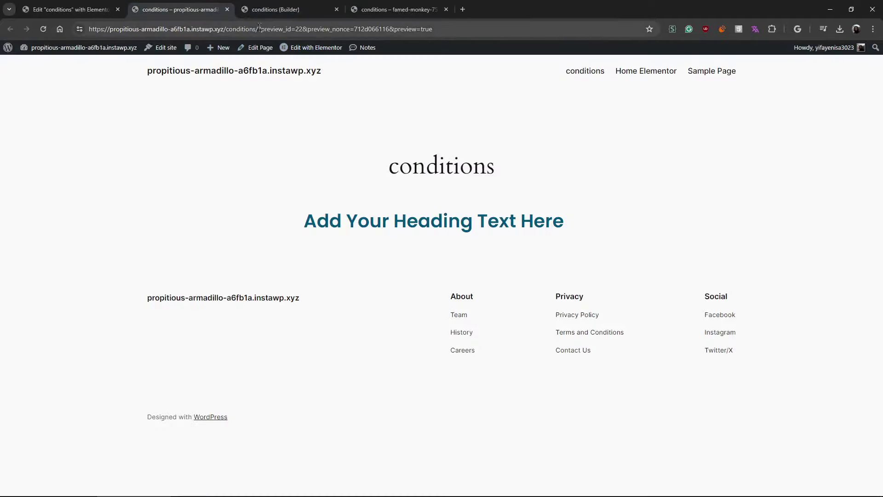
pyautogui.hotkey('ctrl', 'Tab')
pyautogui.hotkey('ctrl', 'Tab')
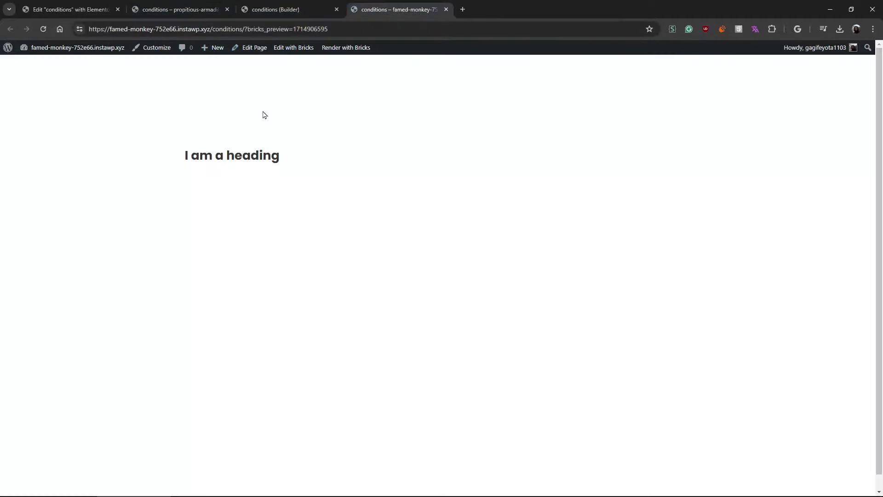
# - In the Elementor editor, open the heading's display conditions and check which values the Page Title condition offers
pyautogui.click(63, 5)
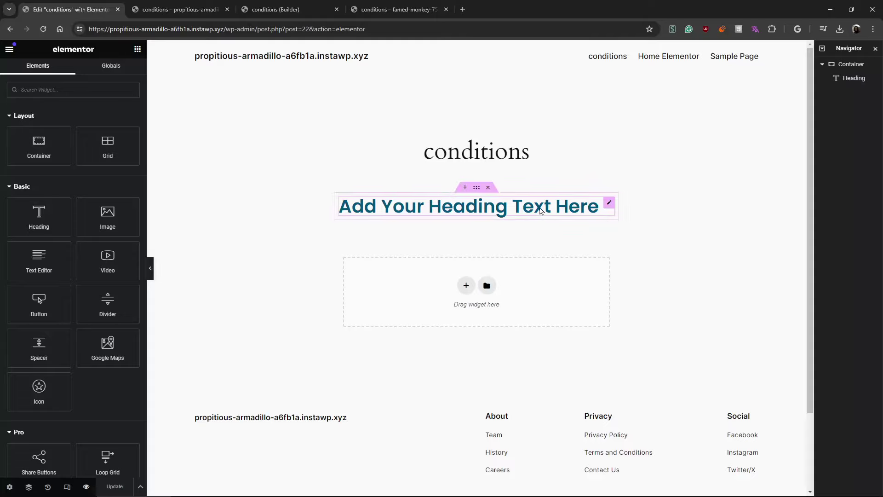
pyautogui.click(541, 211)
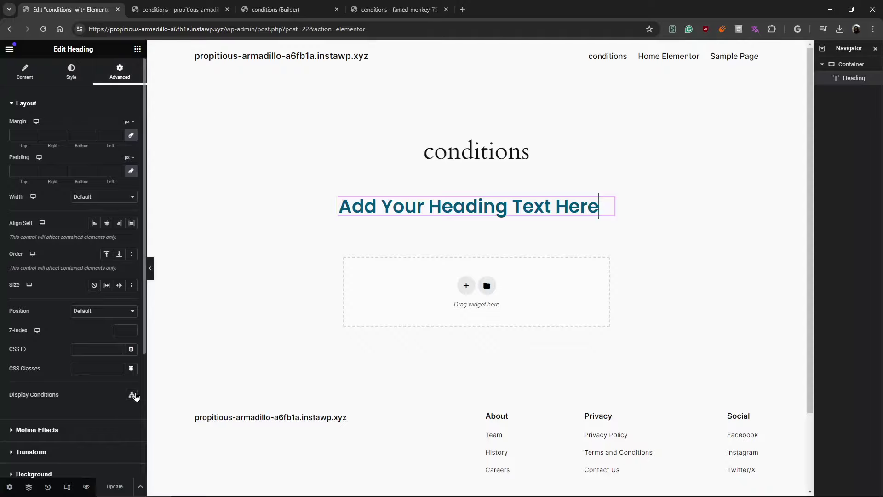
pyautogui.click(131, 394)
pyautogui.click(457, 203)
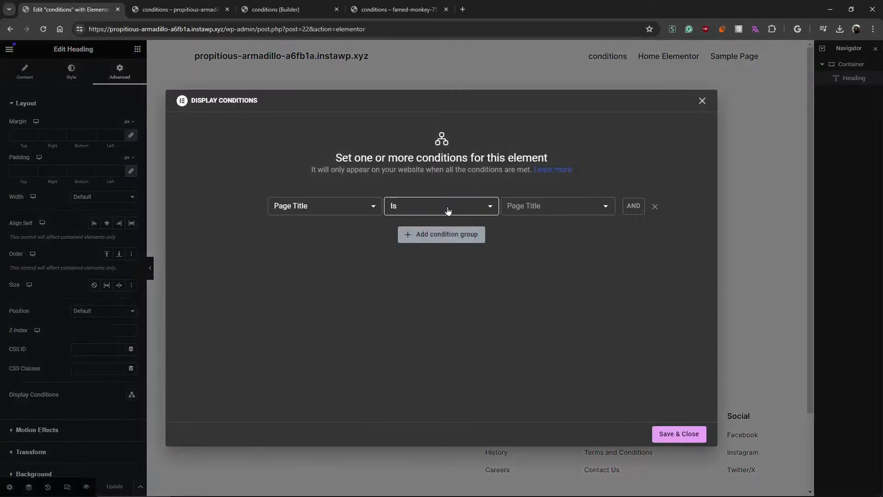
pyautogui.click(360, 205)
pyautogui.click(361, 205)
pyautogui.click(538, 205)
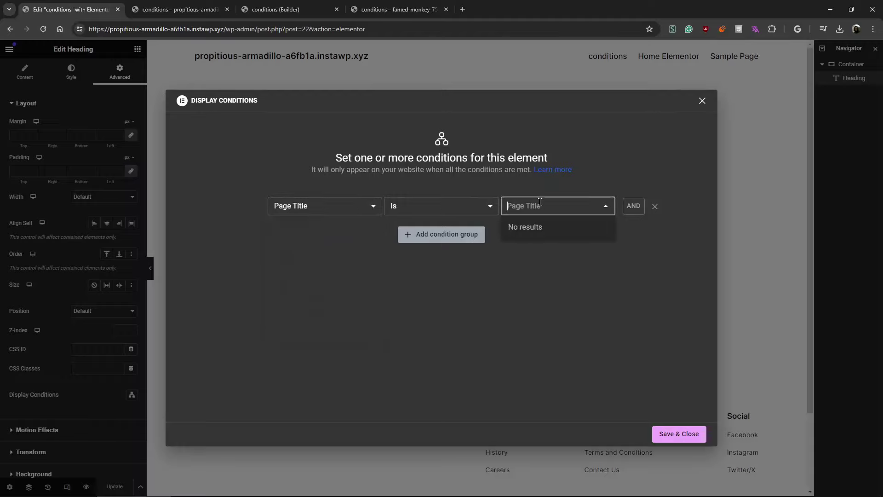
pyautogui.click(538, 206)
pyautogui.click(538, 205)
pyautogui.click(538, 206)
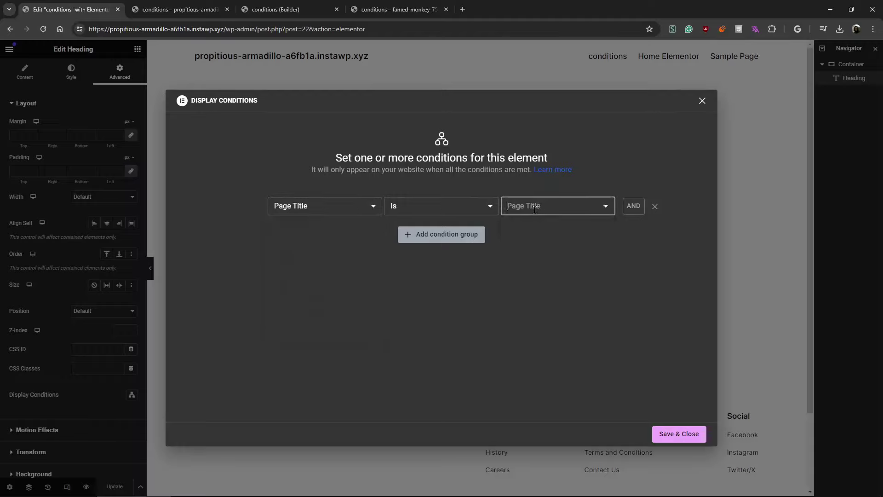
# - Try the From URL and Dynamic Tags condition types in the heading's display condition
pyautogui.click(321, 210)
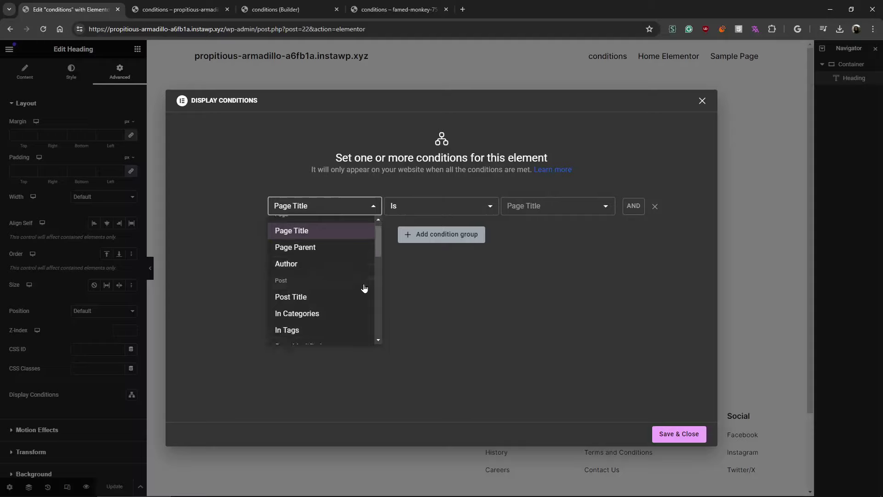
pyautogui.scroll(-5, 365, 287)
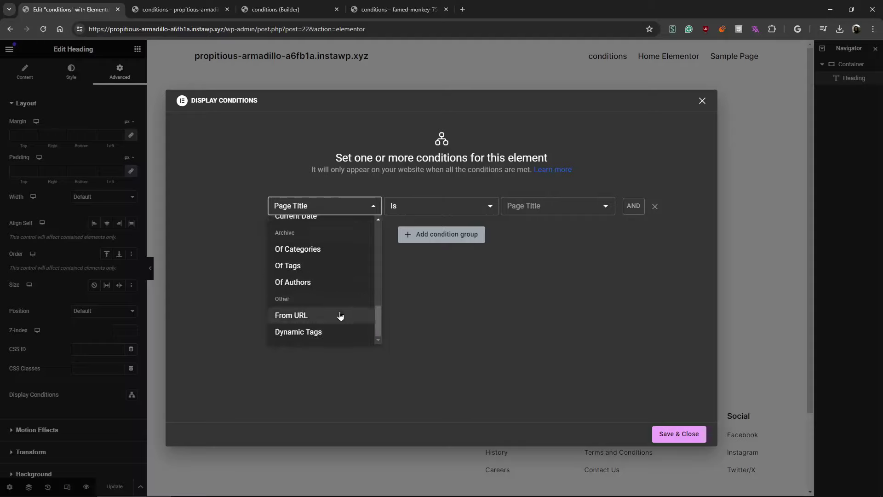
pyautogui.click(339, 317)
pyautogui.click(362, 212)
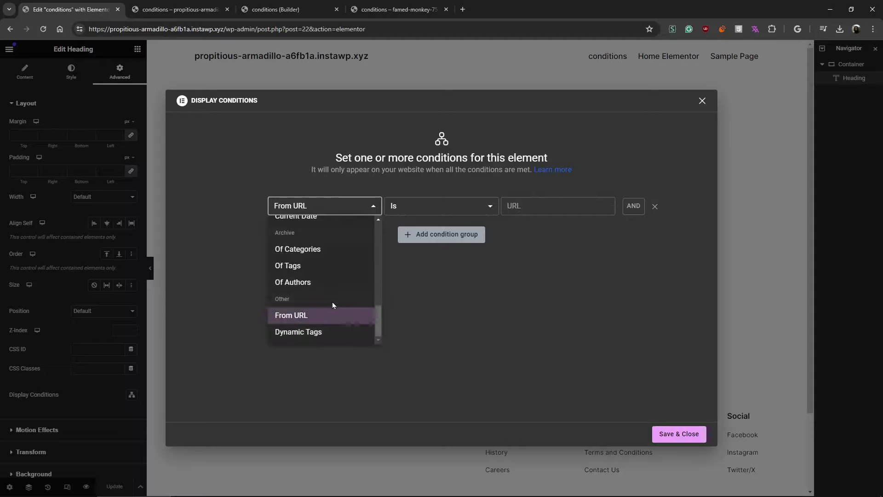
pyautogui.click(331, 274)
pyautogui.click(334, 211)
pyautogui.click(321, 332)
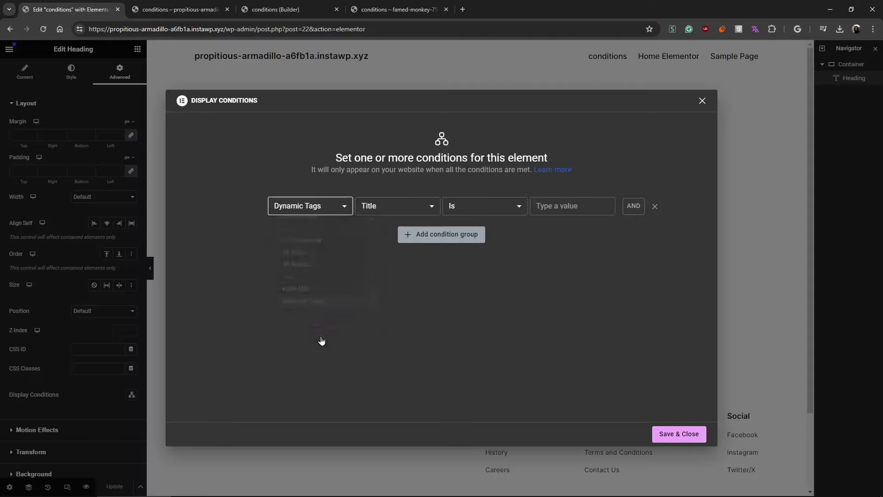
# - Look through the archive, featured image and author sources available for the Dynamic Tags condition
pyautogui.click(397, 205)
pyautogui.scroll(-1, 402, 291)
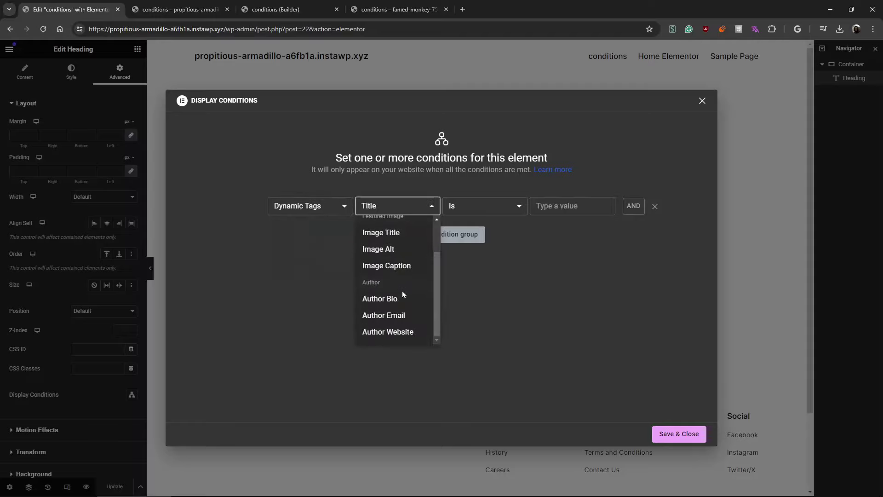
pyautogui.scroll(1, 402, 299)
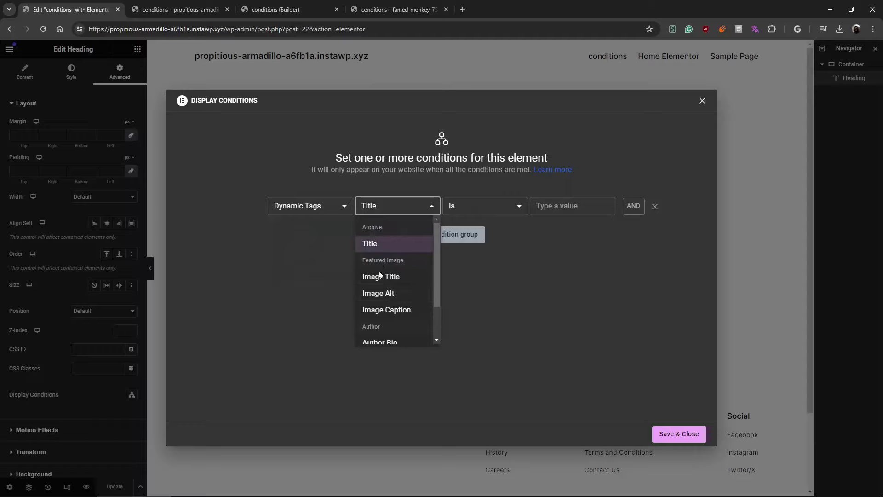
pyautogui.scroll(-1, 379, 275)
pyautogui.moveTo(369, 282); pyautogui.dragTo(398, 283)
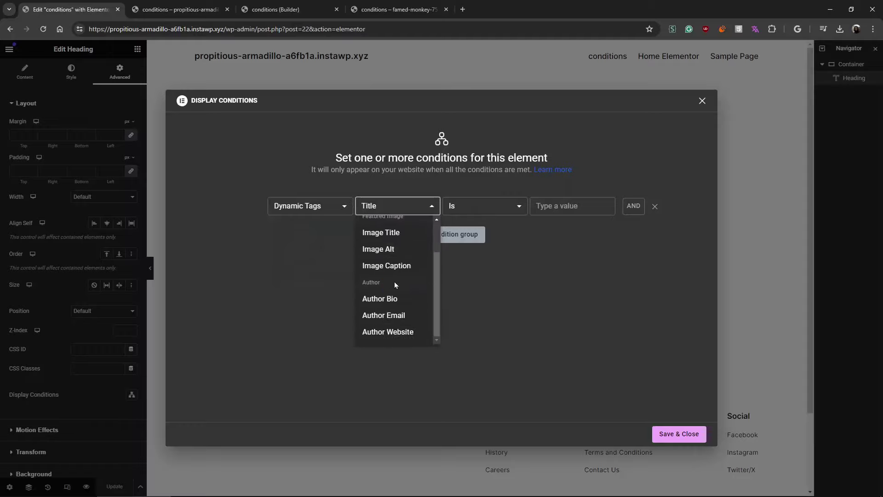
pyautogui.scroll(2, 393, 283)
pyautogui.click(307, 239)
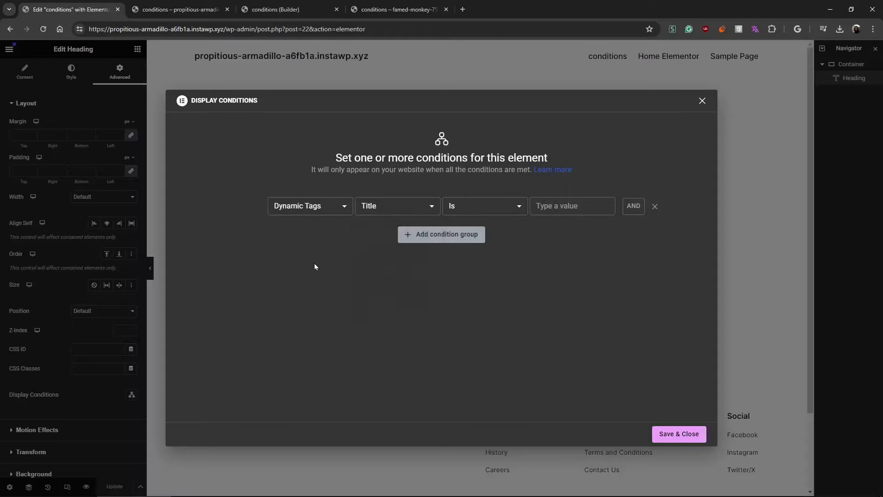
# - Set the condition type back to Page Title and examine its comparison operators and value choices
pyautogui.click(319, 205)
pyautogui.scroll(5, 321, 267)
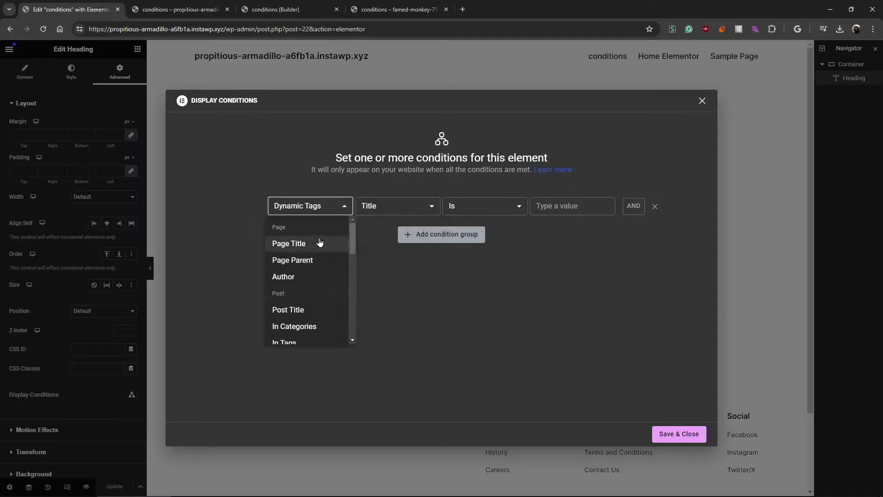
pyautogui.click(320, 243)
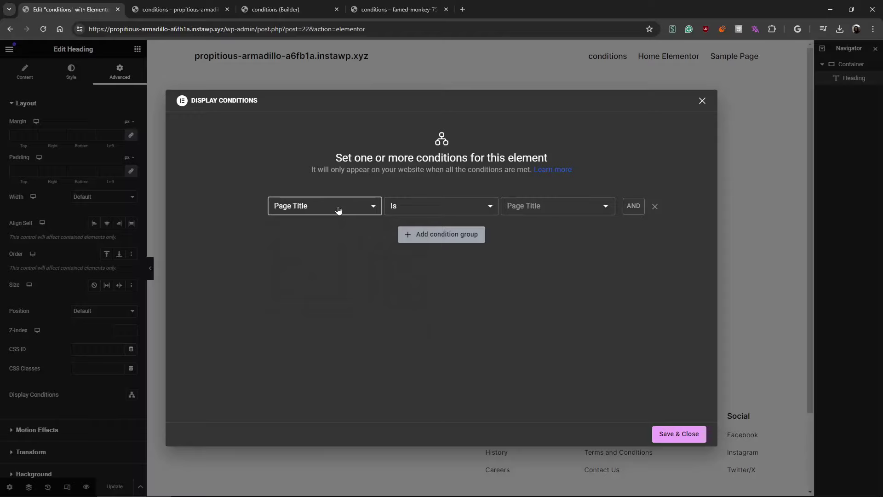
pyautogui.click(549, 208)
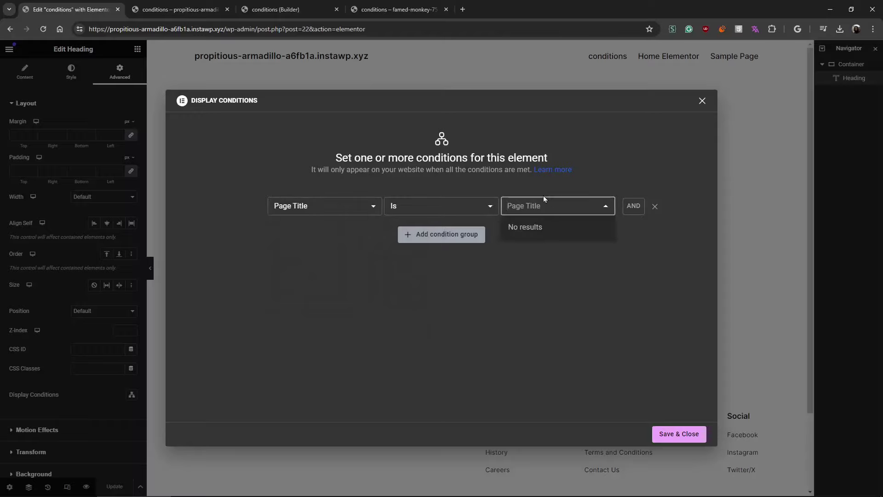
pyautogui.click(433, 207)
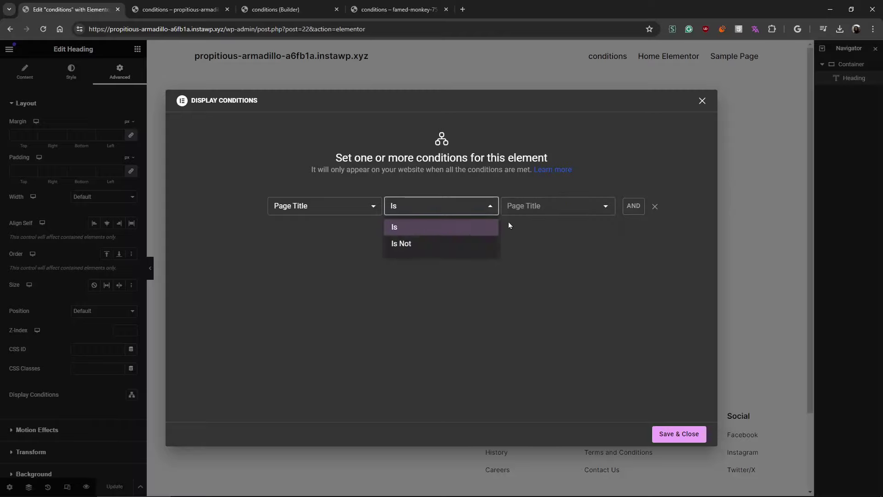
pyautogui.click(540, 203)
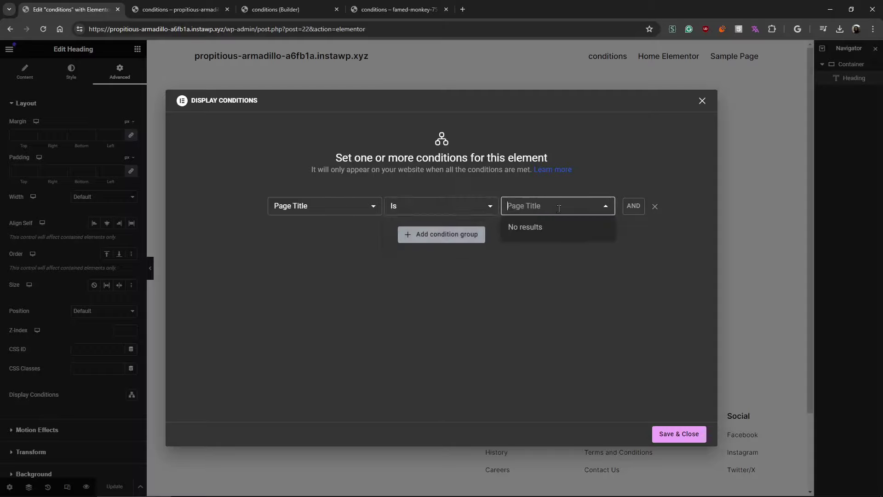
pyautogui.click(325, 161)
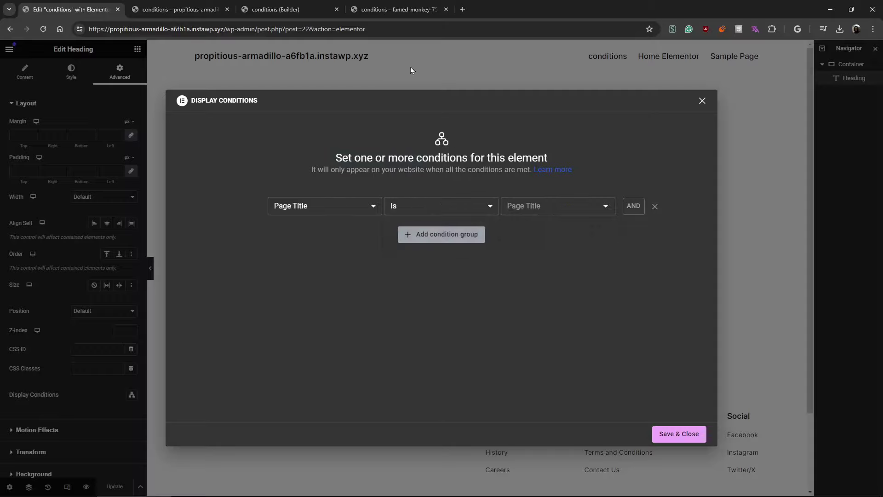
# - Switch to the Bricks builder and add a condition to the heading using Post title with the contains comparison
pyautogui.click(400, 9)
pyautogui.click(294, 9)
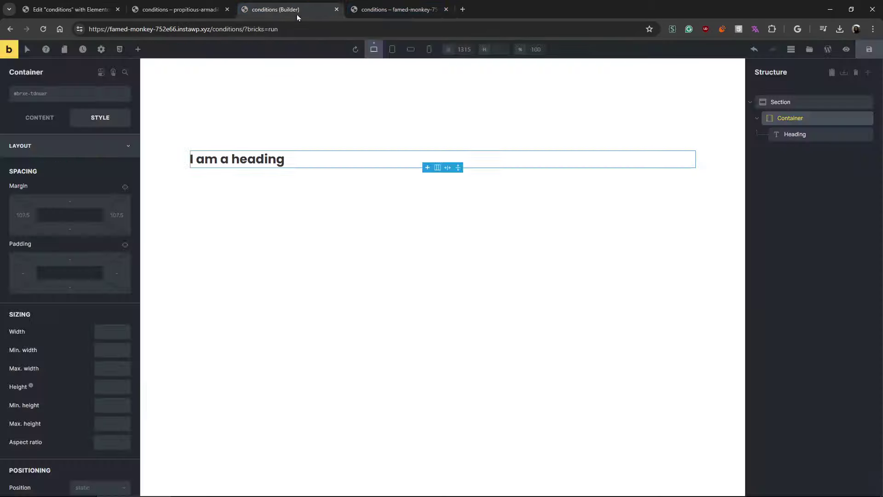
pyautogui.click(805, 134)
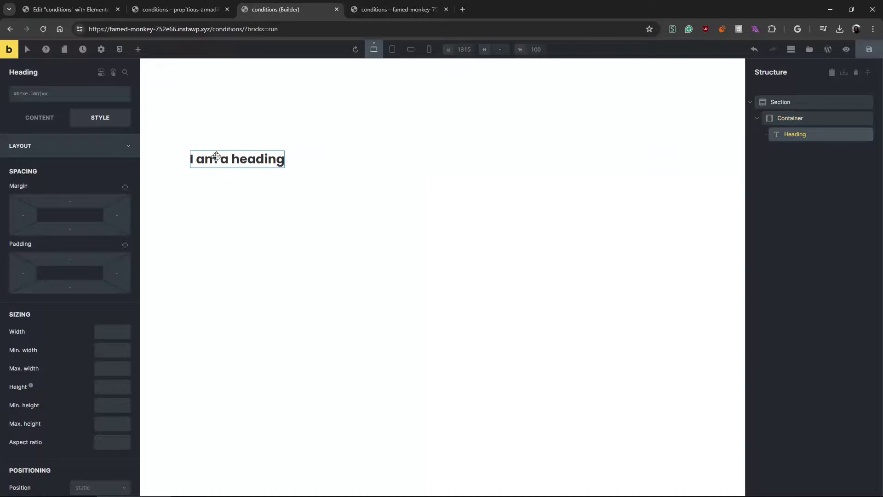
pyautogui.click(101, 74)
pyautogui.click(114, 97)
pyautogui.click(77, 134)
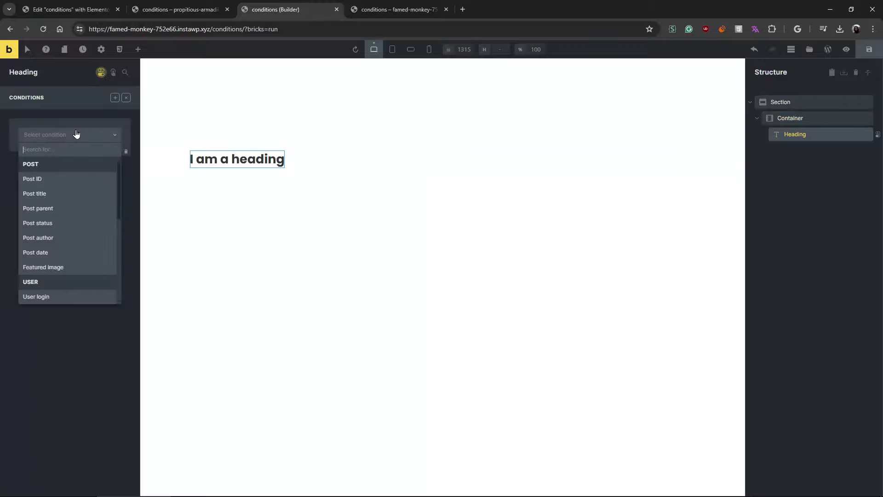
pyautogui.click(58, 195)
pyautogui.click(67, 156)
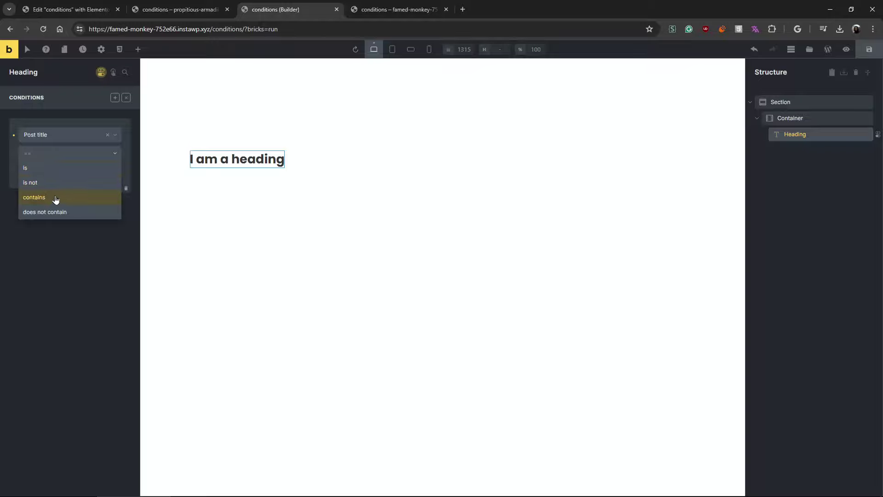
pyautogui.click(54, 198)
# - Browse the dynamic data tags available for the post title condition's value
pyautogui.click(61, 169)
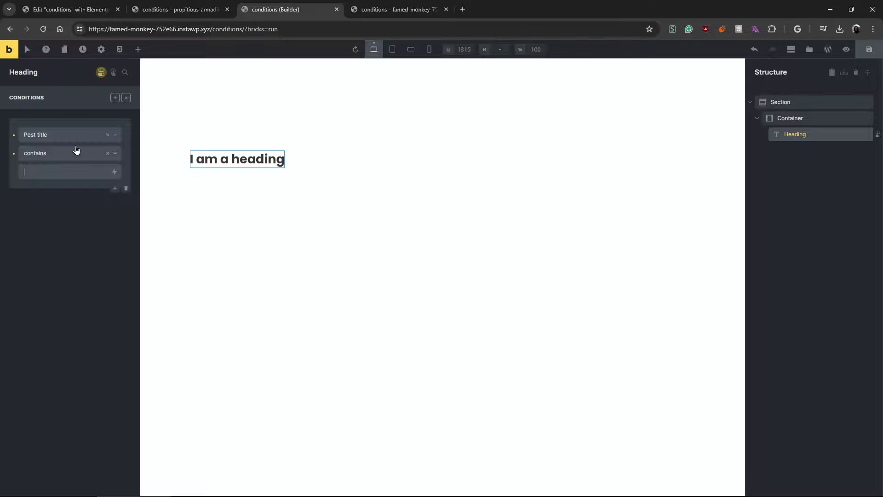
pyautogui.click(115, 171)
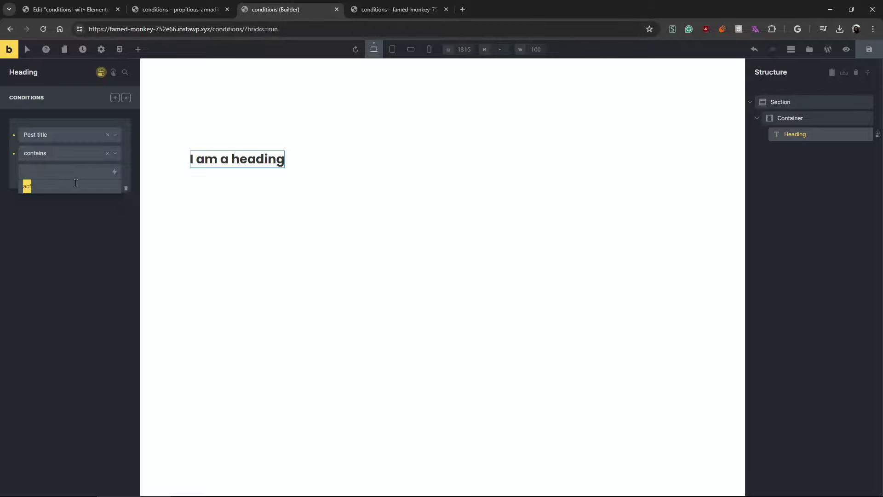
pyautogui.scroll(-10, 62, 244)
pyautogui.scroll(-10, 61, 256)
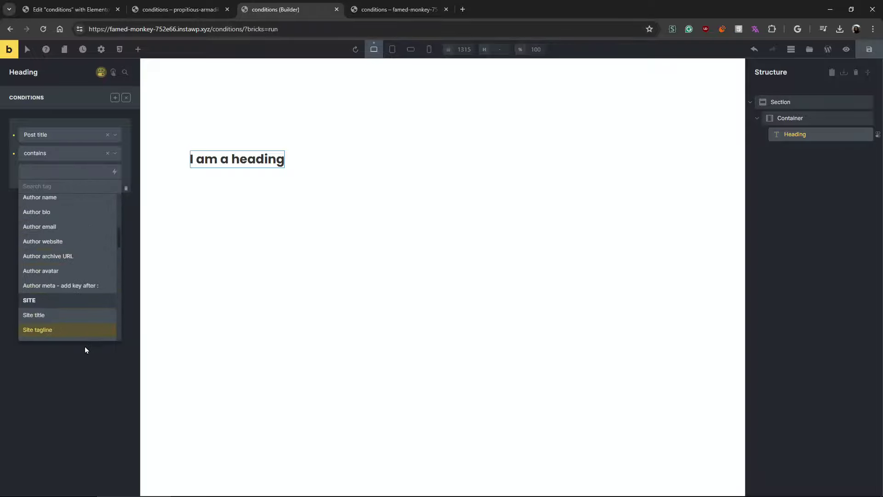
# - Enter "conditition" as the post title condition's value and save the page
pyautogui.click(61, 172)
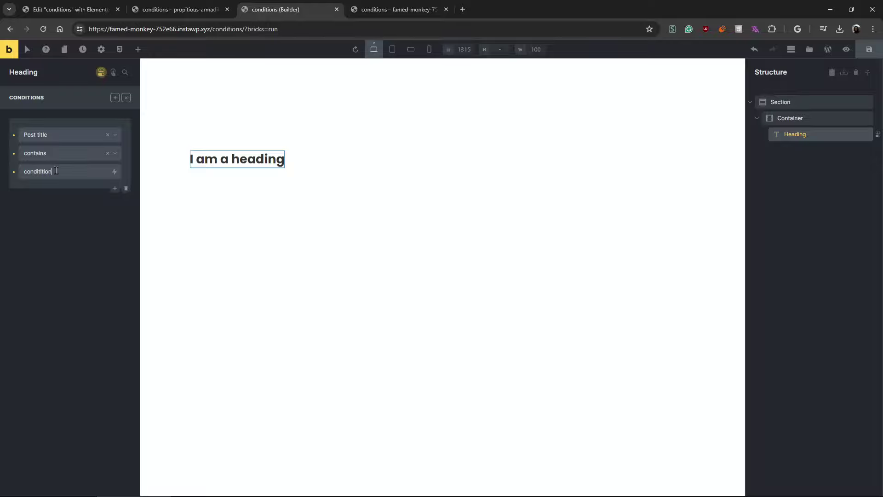
pyautogui.doubleClick(41, 174)
pyautogui.doubleClick(40, 171)
pyautogui.hotkey('ctrl', 's')
pyautogui.click(68, 172)
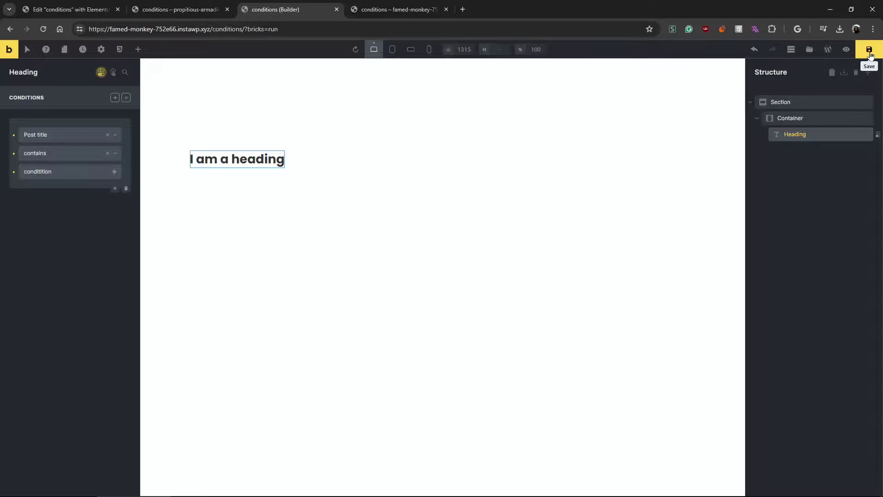
# - Reload the Bricks page's front-end preview to check the heading, and return to the builder
pyautogui.click(454, 6)
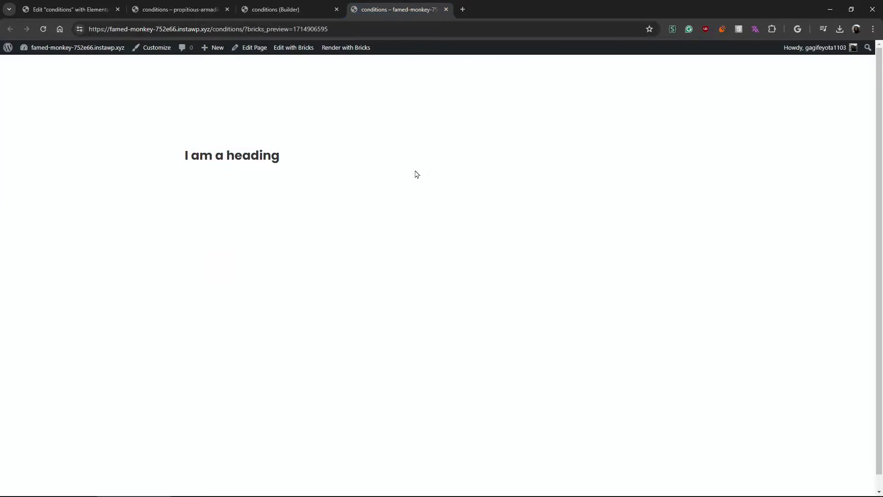
pyautogui.press('F5')
pyautogui.hotkey('ctrl', 'shift', 'Tab')
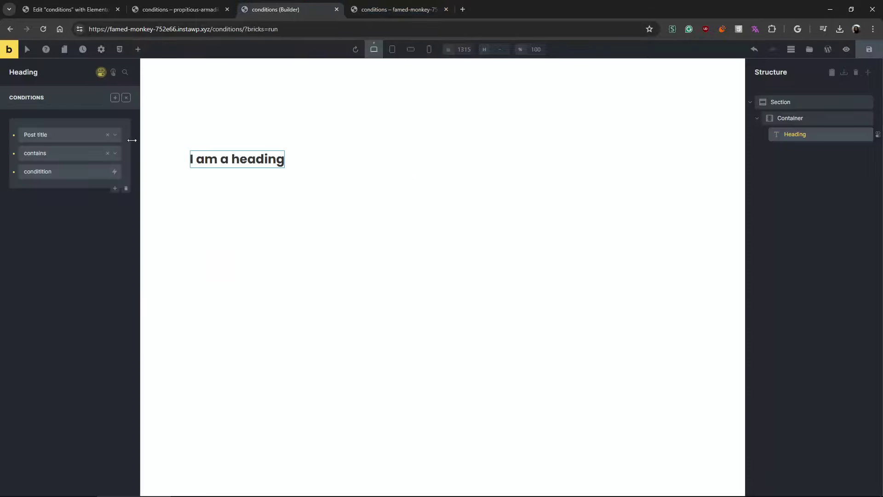
# - Correct the post title condition's value to "condition", save the page and check the heading in the front-end preview
pyautogui.doubleClick(67, 173)
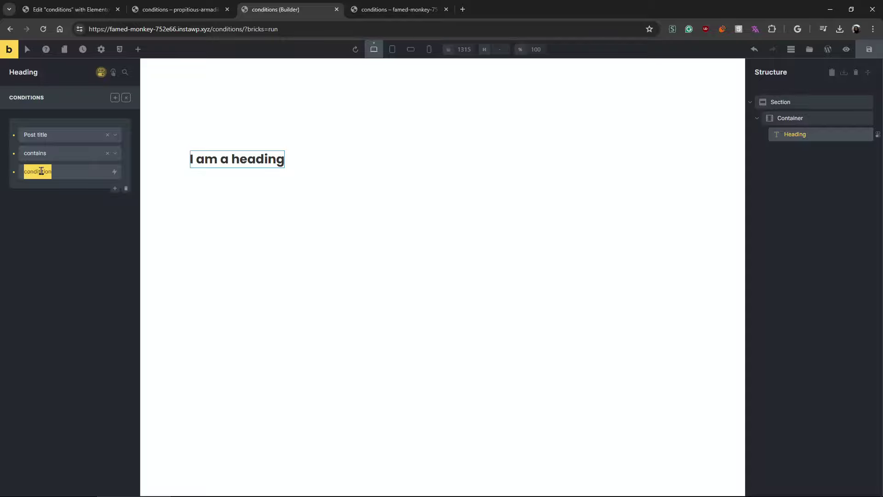
pyautogui.write('condition')
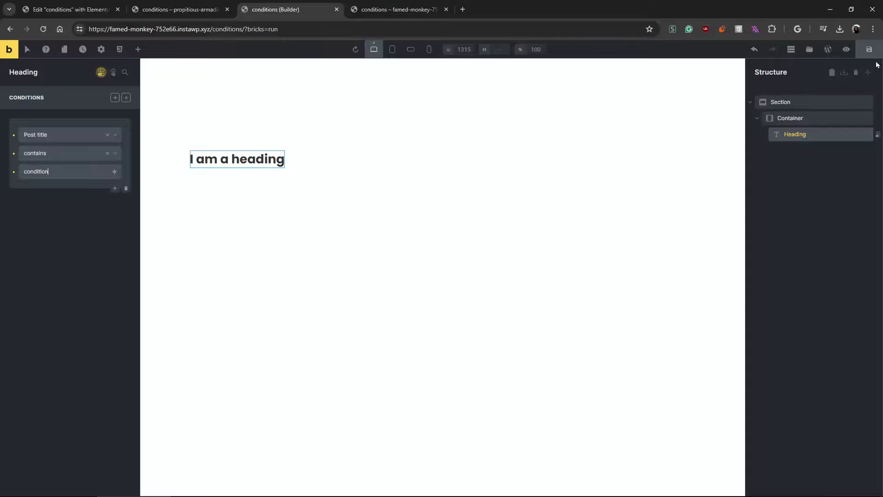
pyautogui.click(869, 49)
pyautogui.click(395, 10)
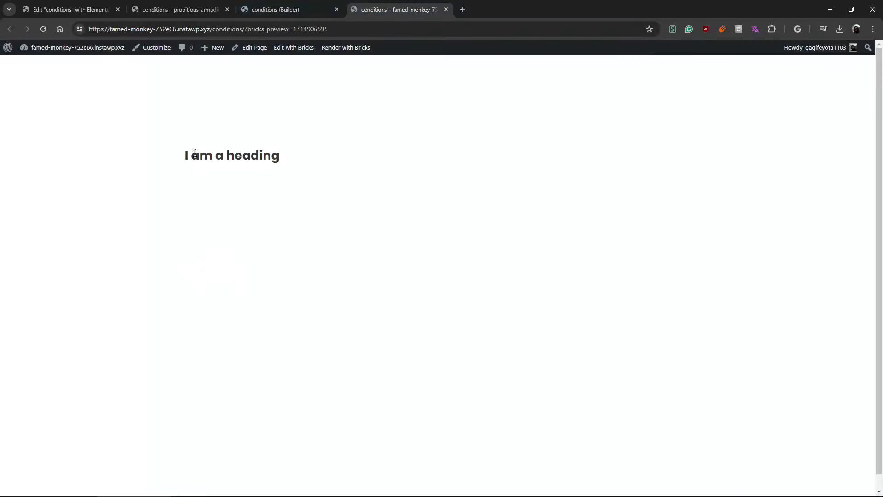
pyautogui.click(275, 9)
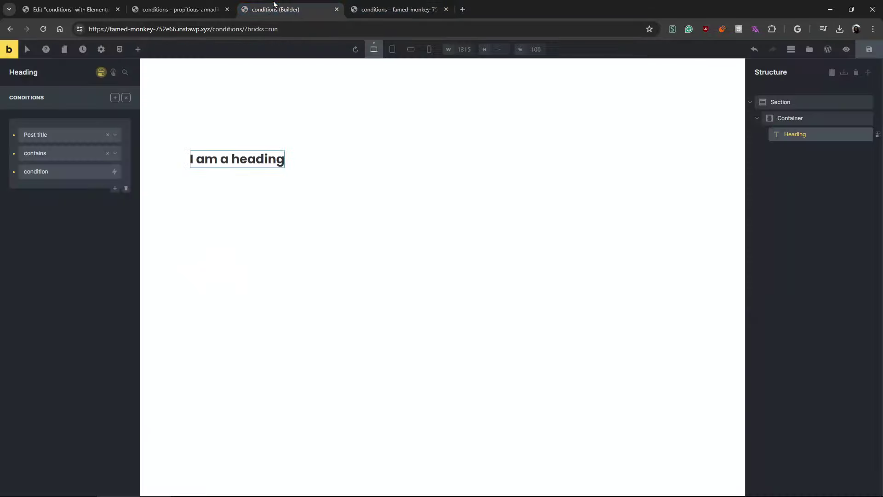
pyautogui.doubleClick(37, 172)
pyautogui.write('con')
pyautogui.hotkey('ctrl', 'z')
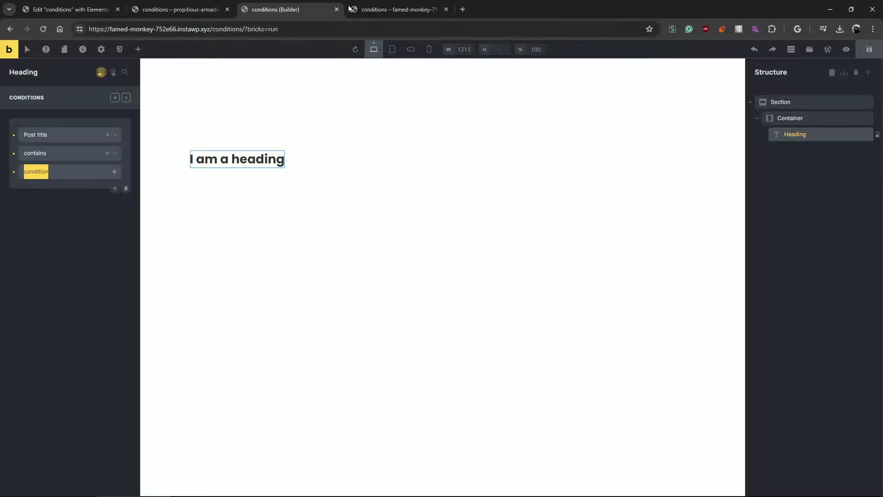
# - View the heading on the Bricks page's front end, and return to the heading's conditions in the builder
pyautogui.click(377, 9)
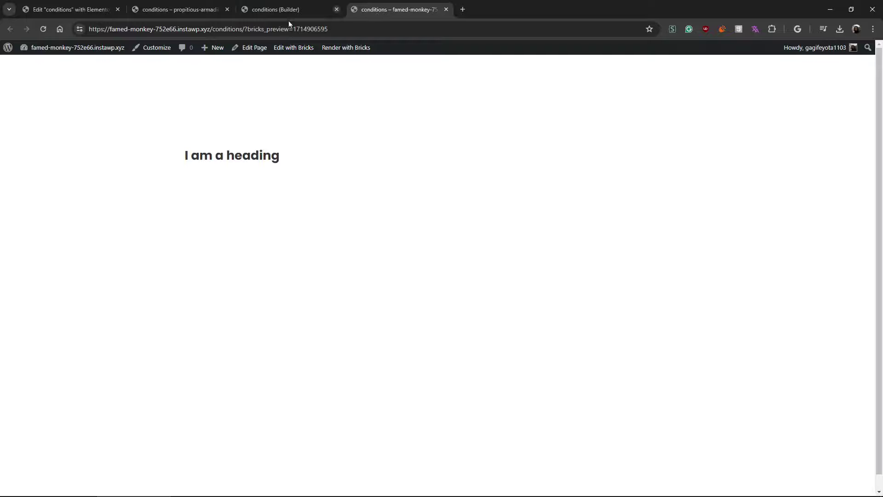
pyautogui.doubleClick(227, 29)
pyautogui.click(261, 104)
pyautogui.click(276, 9)
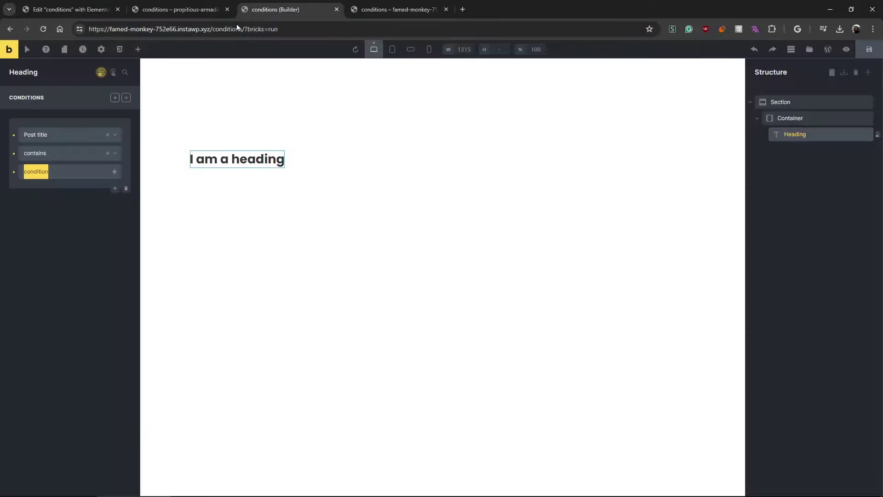
pyautogui.click(784, 210)
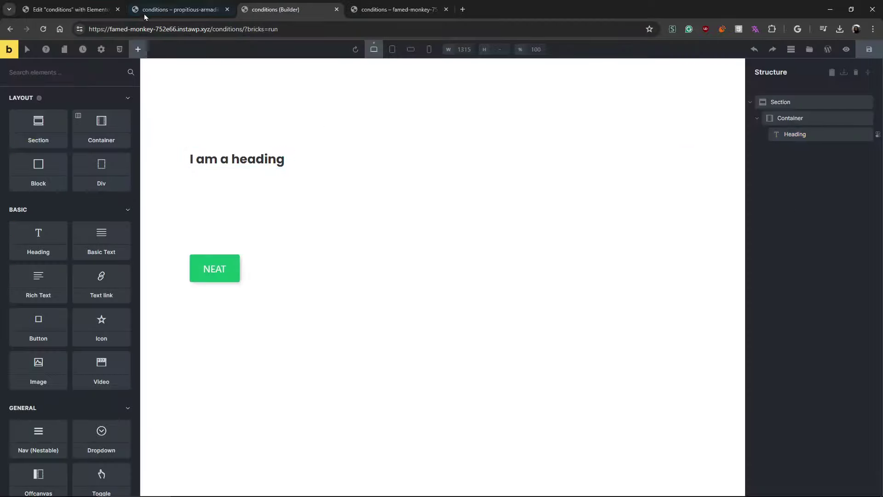
pyautogui.click(266, 159)
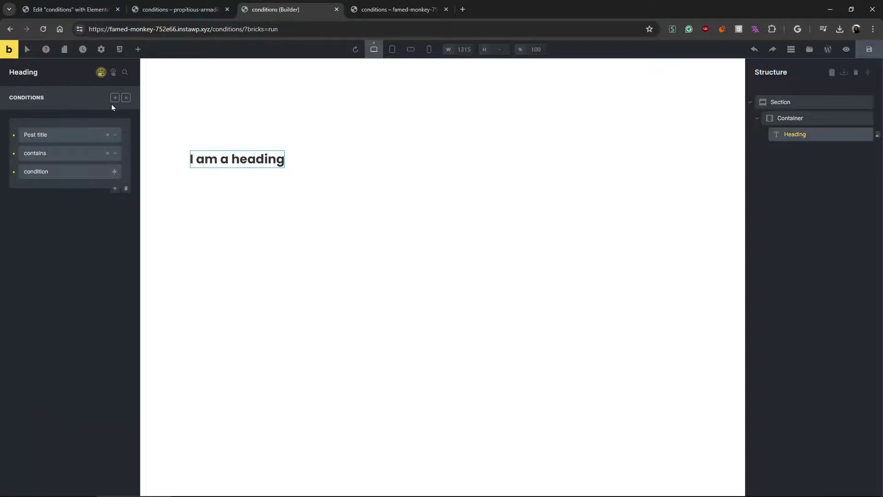
# - Switch to the Elementor editor and change the heading's Page Title condition to Dynamic Tags, Title, with the value "condition"
pyautogui.click(79, 5)
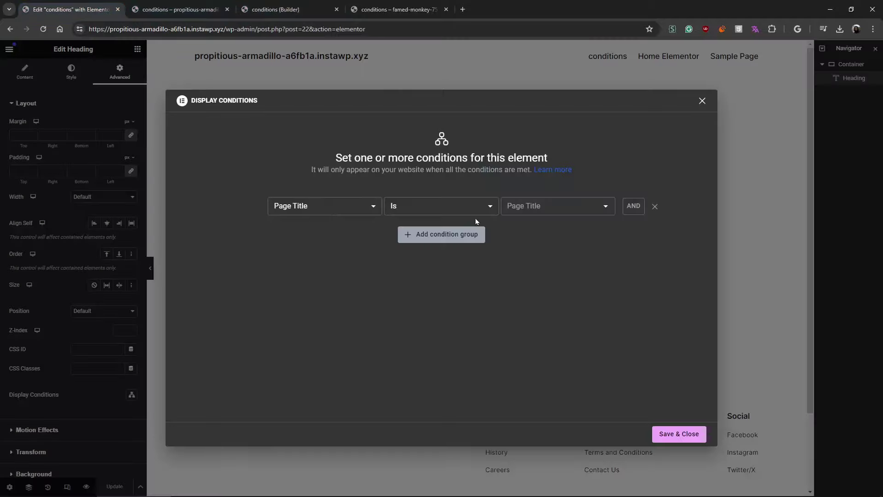
pyautogui.click(527, 206)
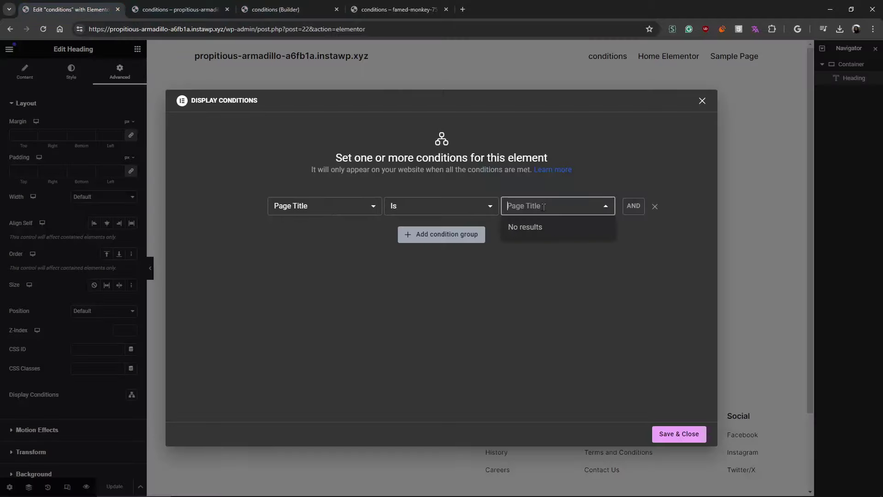
pyautogui.click(344, 207)
pyautogui.scroll(-5, 322, 306)
pyautogui.click(321, 331)
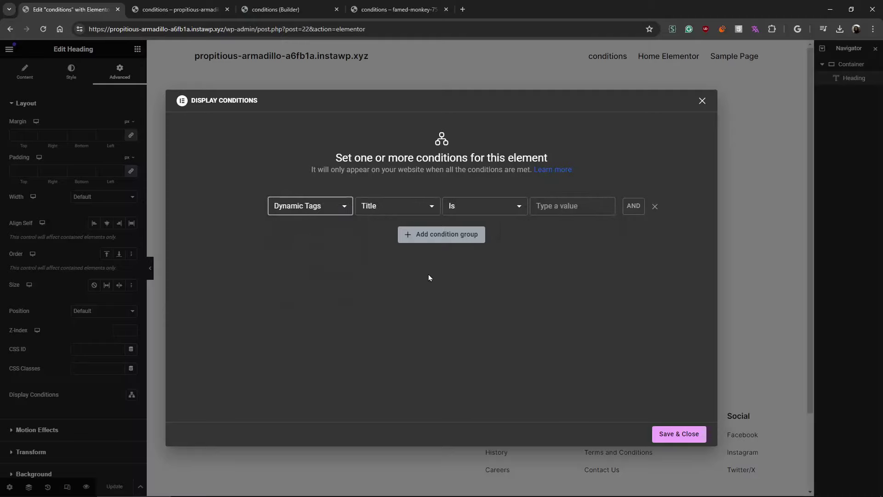
pyautogui.click(563, 204)
pyautogui.write('condition')
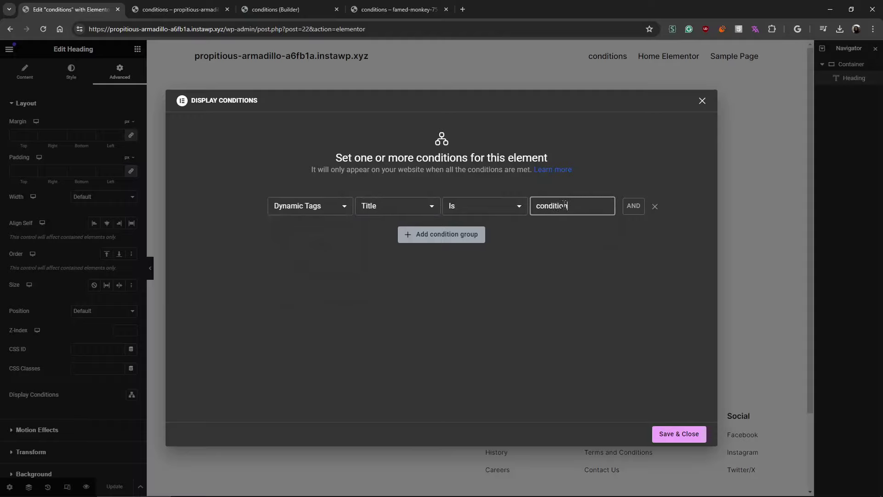
pyautogui.hotkey('ctrl', 'a')
pyautogui.hotkey('ctrl', 'v')
pyautogui.hotkey('ctrl', 'z')
pyautogui.click(567, 247)
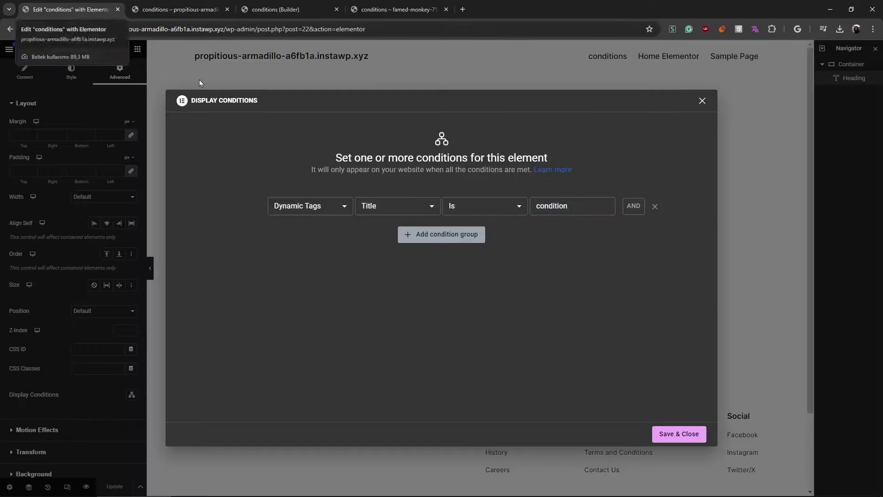
pyautogui.click(561, 205)
# - Set the Title condition's comparison to Contains, save the display conditions and update the Elementor page
pyautogui.click(492, 210)
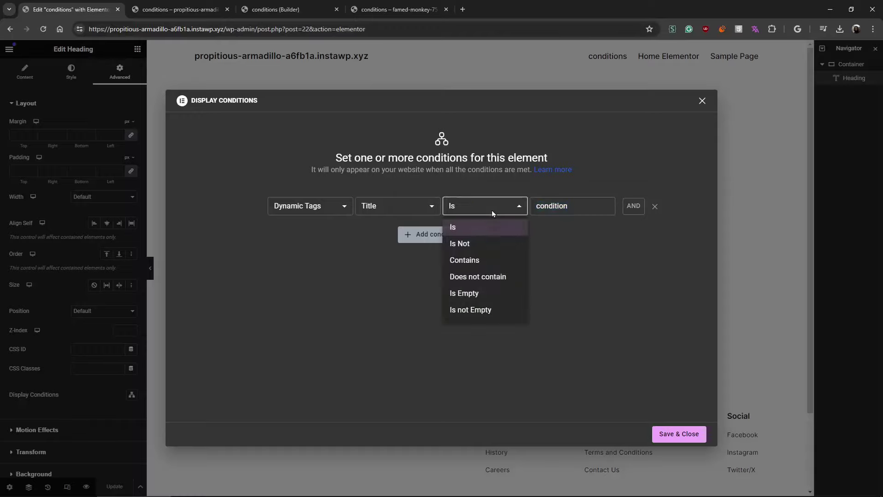
pyautogui.click(495, 260)
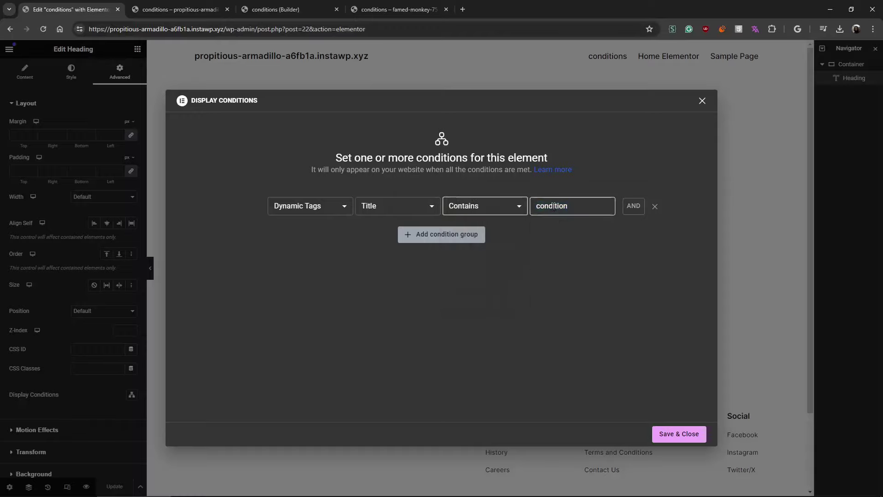
pyautogui.press('Tab')
pyautogui.click(556, 253)
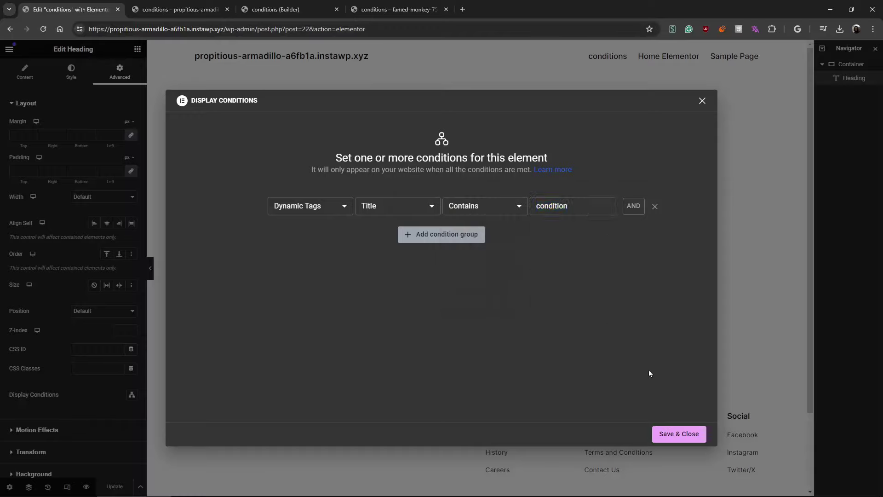
pyautogui.click(675, 435)
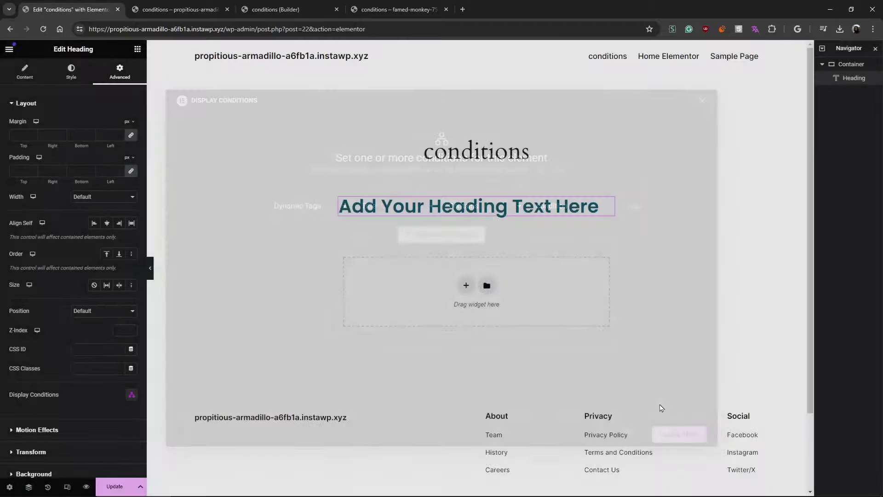
pyautogui.click(115, 486)
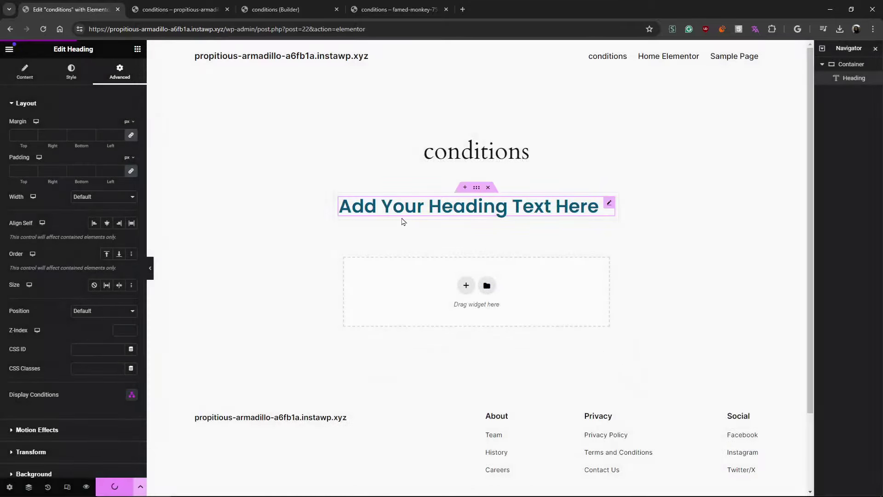
# - Inspect the heading in the Elementor page's front-end preview, and return to the editor
pyautogui.click(152, 8)
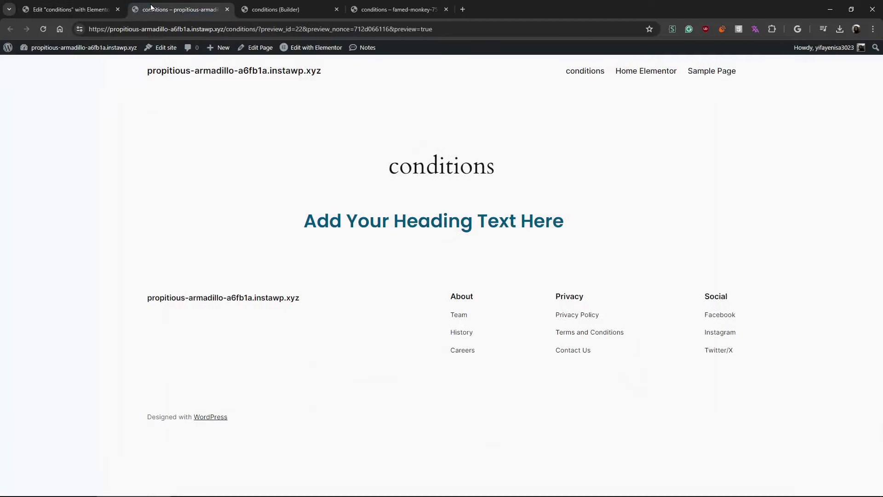
pyautogui.moveTo(293, 227); pyautogui.dragTo(526, 215)
pyautogui.click(405, 203)
pyautogui.click(92, 9)
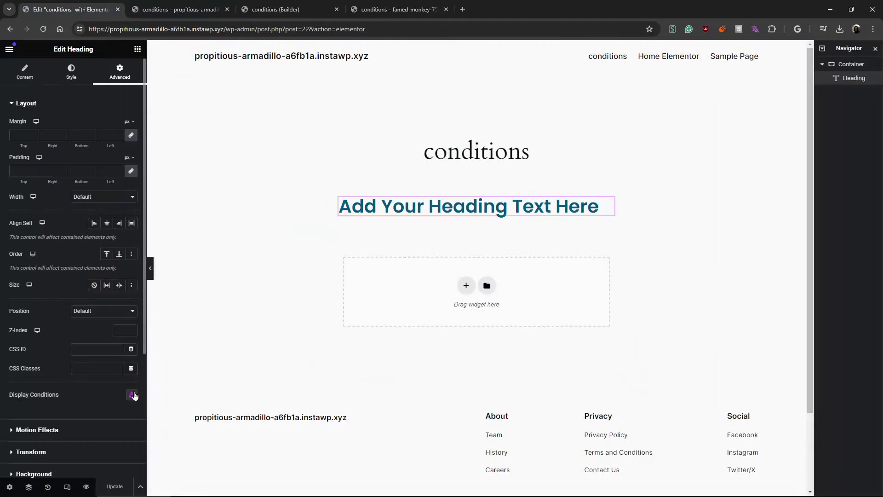
# - Try the heading's Title condition with Does not contain, save it and reload the front-end preview to check the effect
pyautogui.click(132, 394)
pyautogui.click(497, 212)
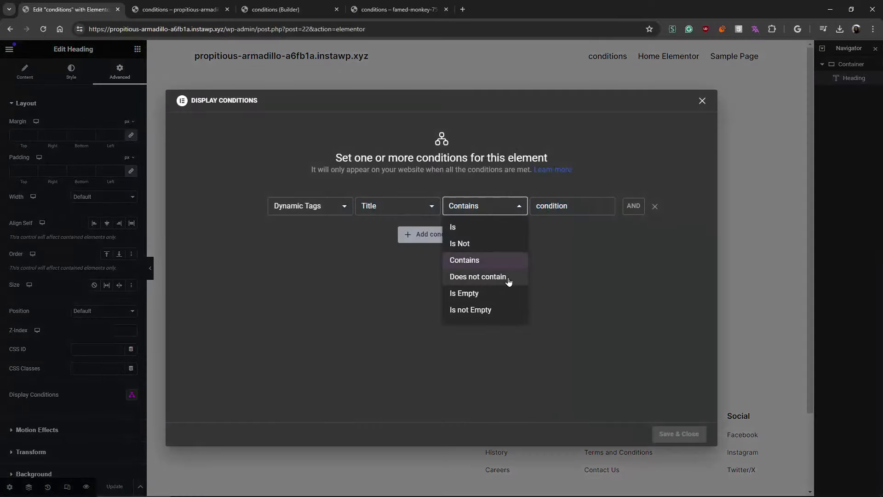
pyautogui.click(478, 277)
pyautogui.click(667, 433)
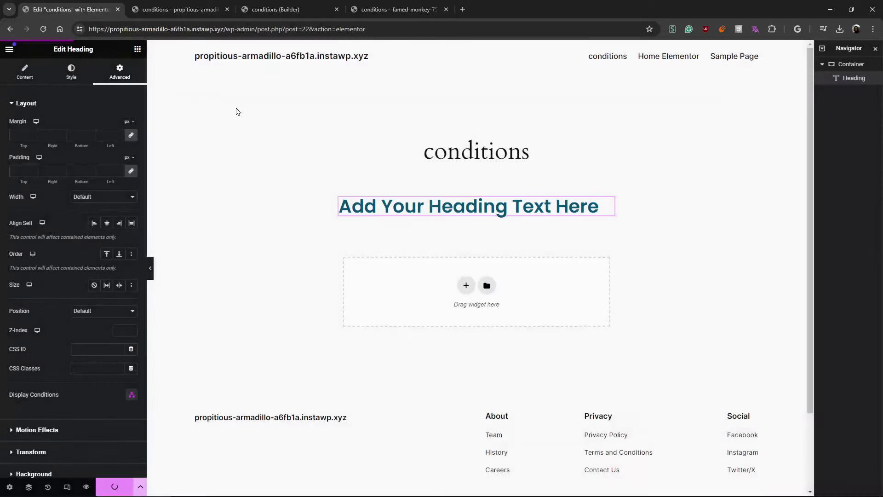
pyautogui.click(192, 5)
pyautogui.press('F5')
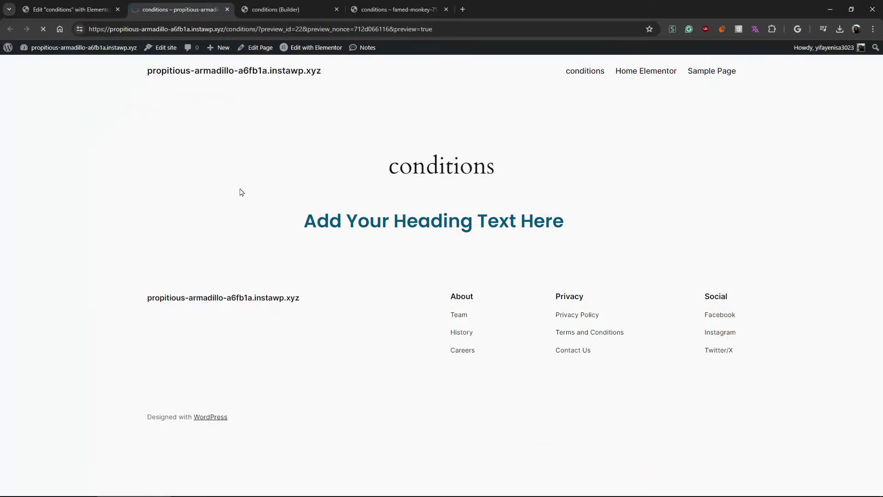
pyautogui.click(91, 5)
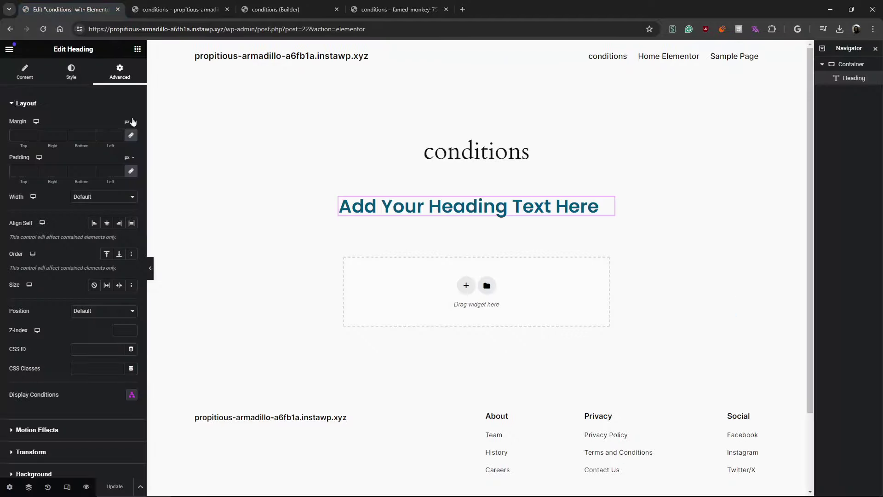
# - Set the heading's Title condition back to Contains, save the display conditions and update the page
pyautogui.click(132, 394)
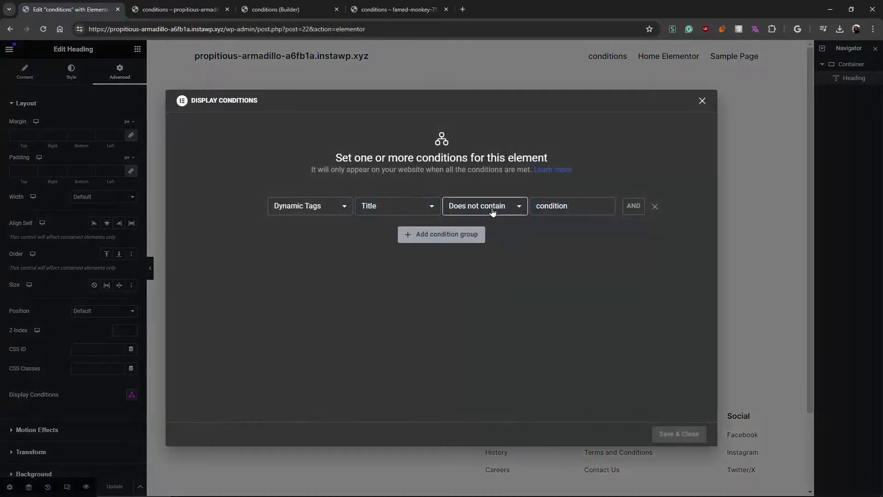
pyautogui.click(492, 212)
pyautogui.click(480, 259)
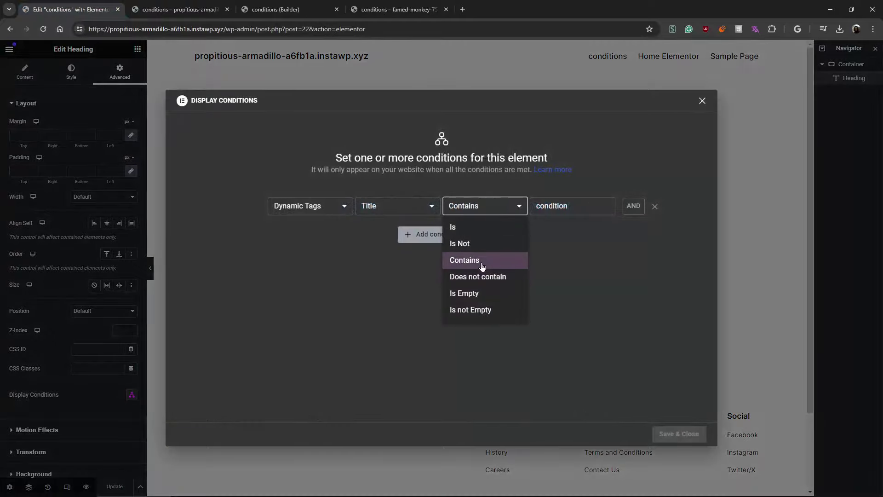
pyautogui.click(679, 434)
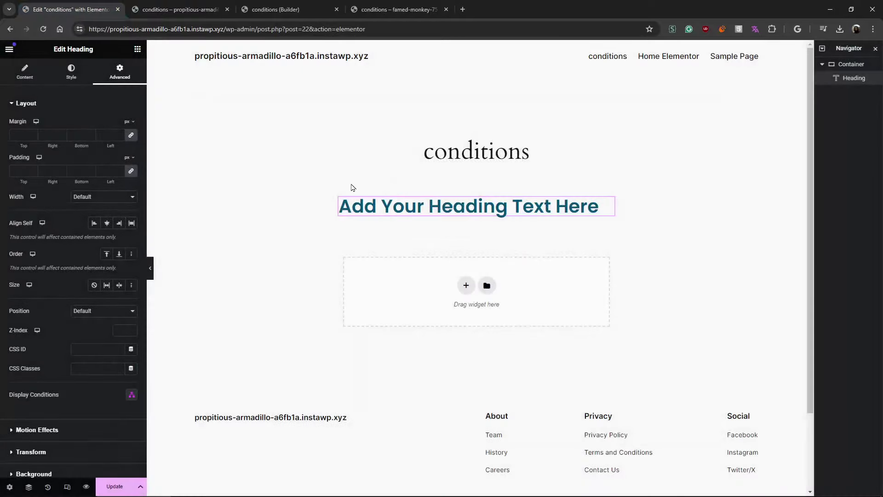
pyautogui.click(115, 486)
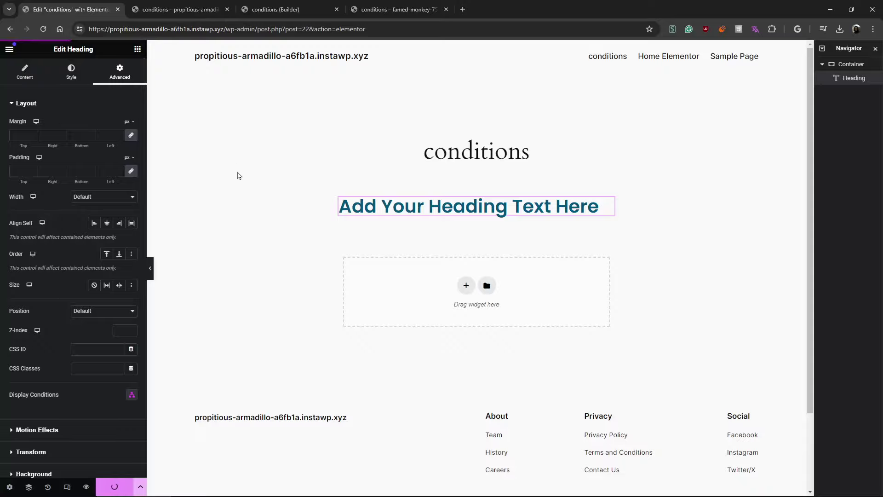
# - Reopen the heading's display conditions and view the available condition types without changing Dynamic Tags
pyautogui.click(131, 394)
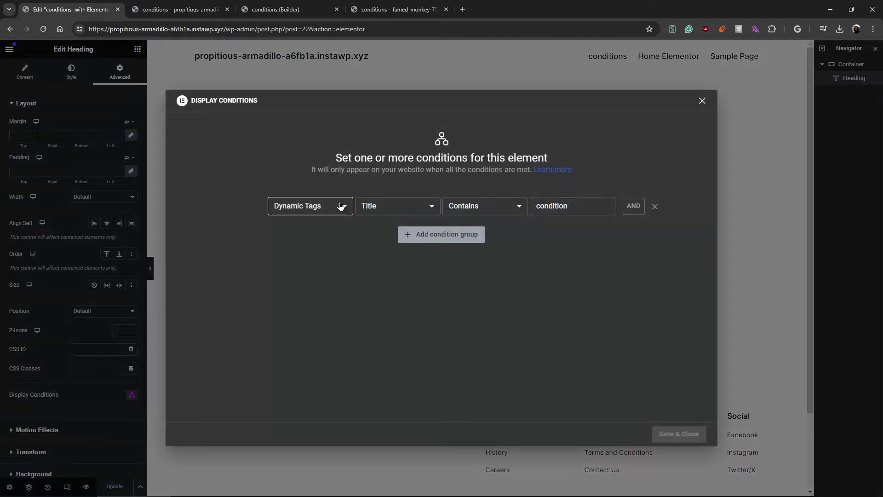
pyautogui.click(341, 205)
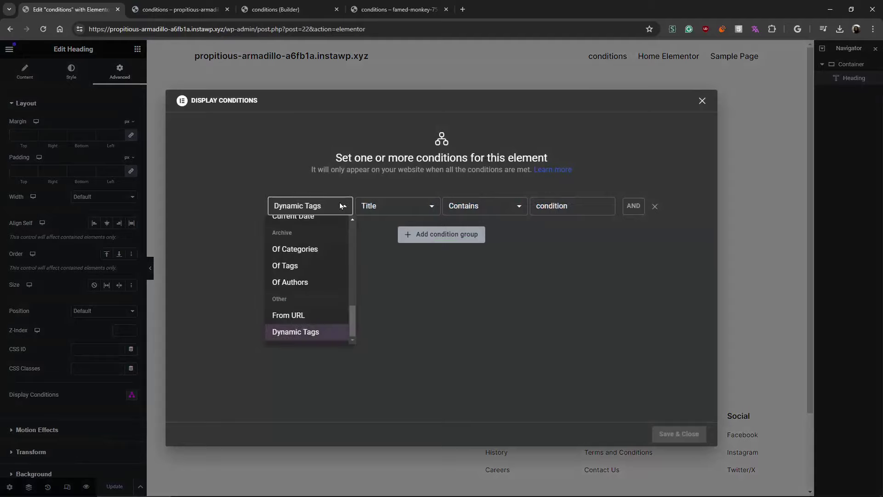
pyautogui.click(444, 277)
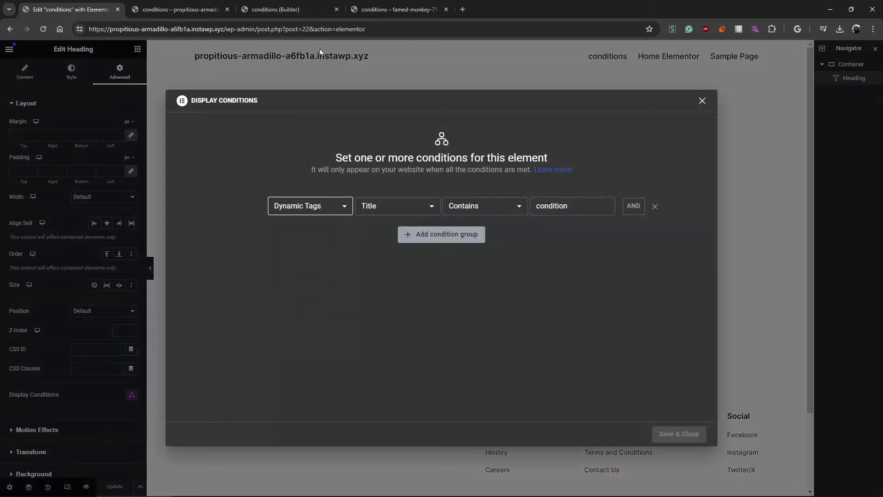
# - Switch to the Bricks builder and browse the dynamic data tags offered for the post title condition's value
pyautogui.click(312, 6)
pyautogui.click(114, 172)
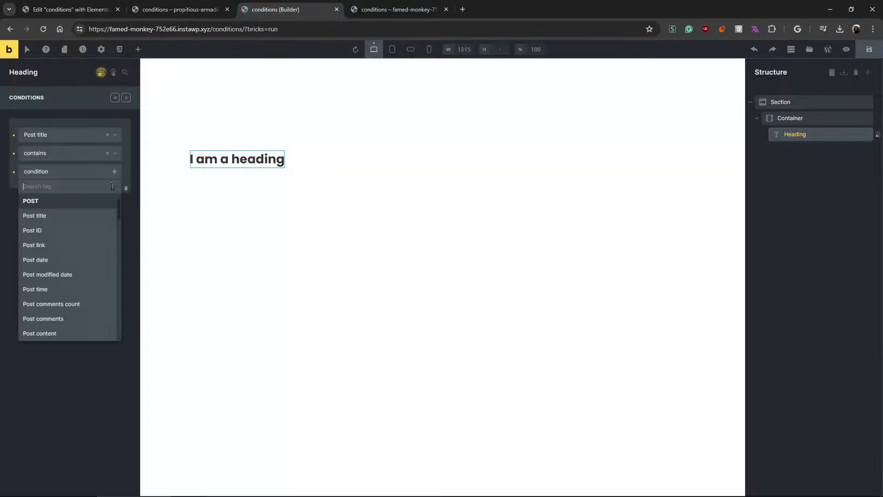
pyautogui.scroll(-5, 94, 269)
pyautogui.scroll(5, 97, 266)
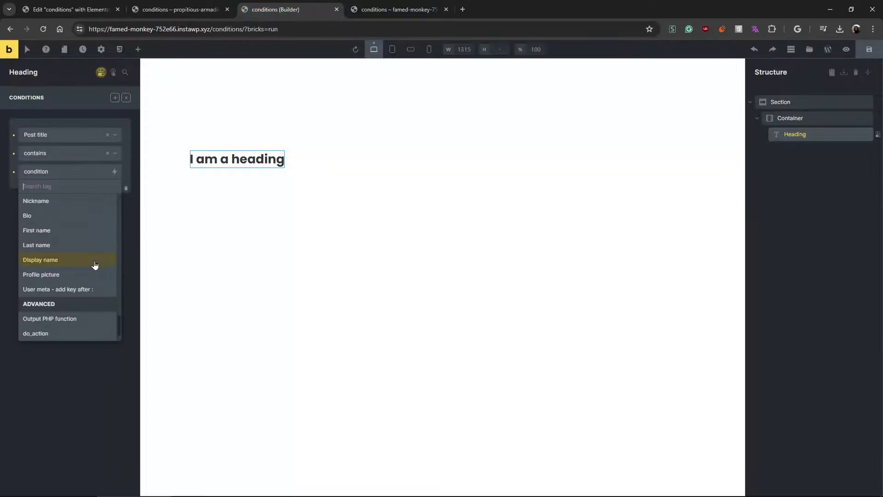
pyautogui.scroll(3, 88, 296)
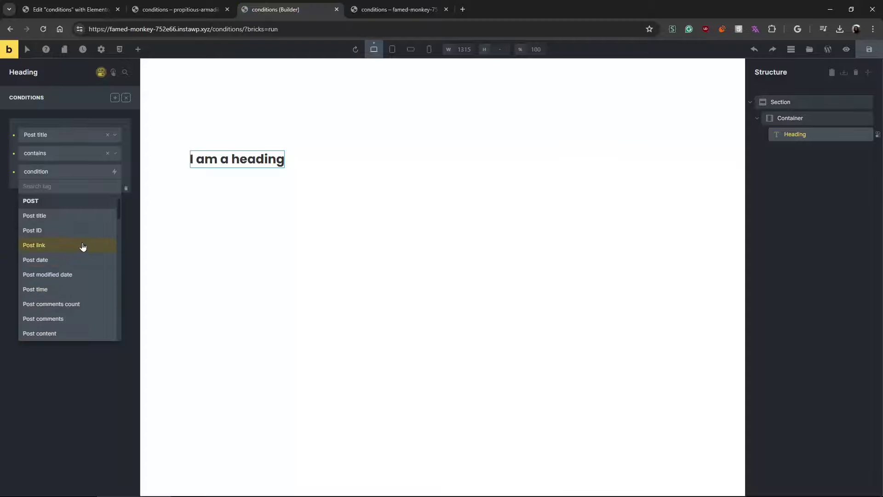
# - Finish browsing the Bricks dynamic data tags, switch to the Elementor editor and open the help article on display conditions
pyautogui.scroll(-6, 83, 253)
pyautogui.click(70, 407)
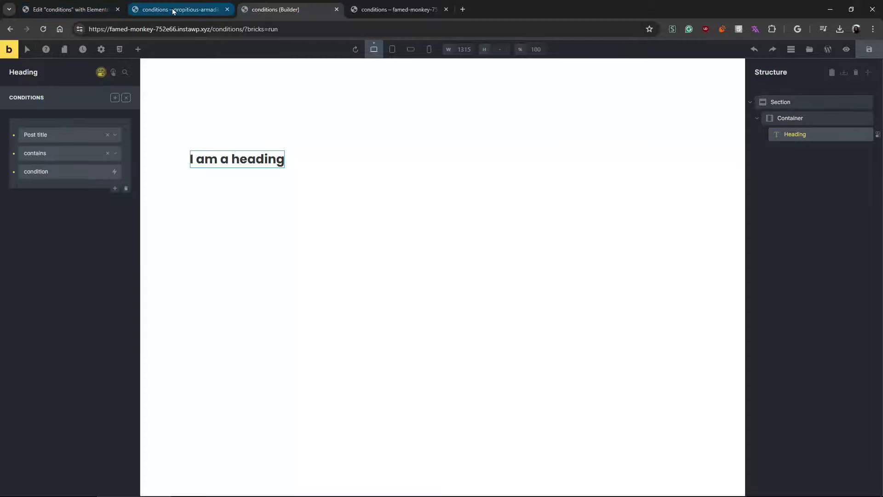
pyautogui.click(87, 5)
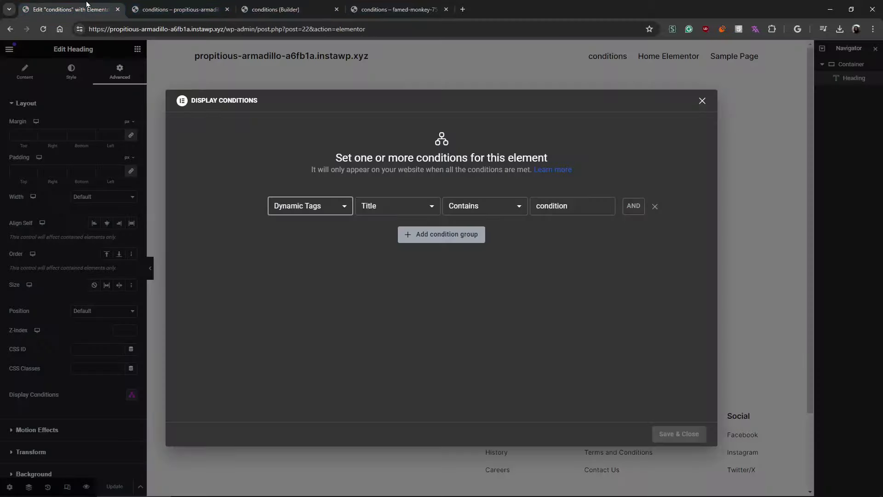
pyautogui.click(544, 170)
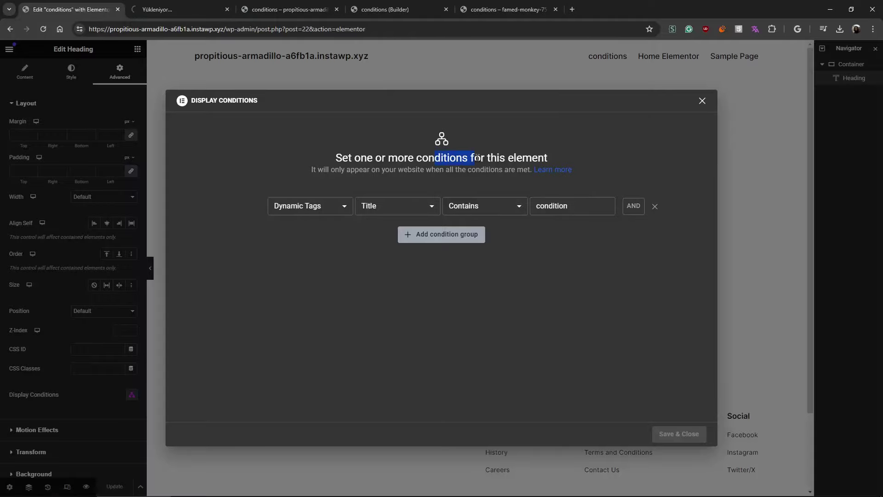
pyautogui.click(205, 5)
# - Search the display conditions help article for "custom" and examine its sections on available and multiple display conditions
pyautogui.scroll(-10, 217, 276)
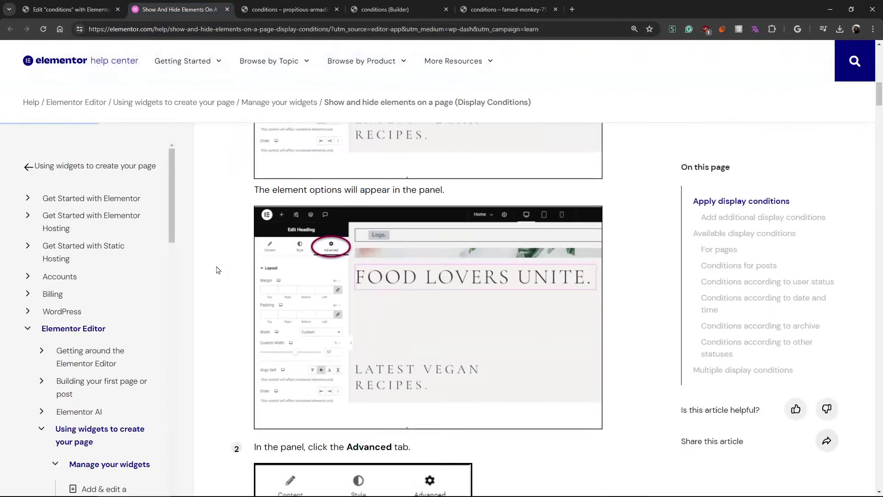
pyautogui.scroll(-15, 217, 269)
pyautogui.hotkey('ctrl', 'f')
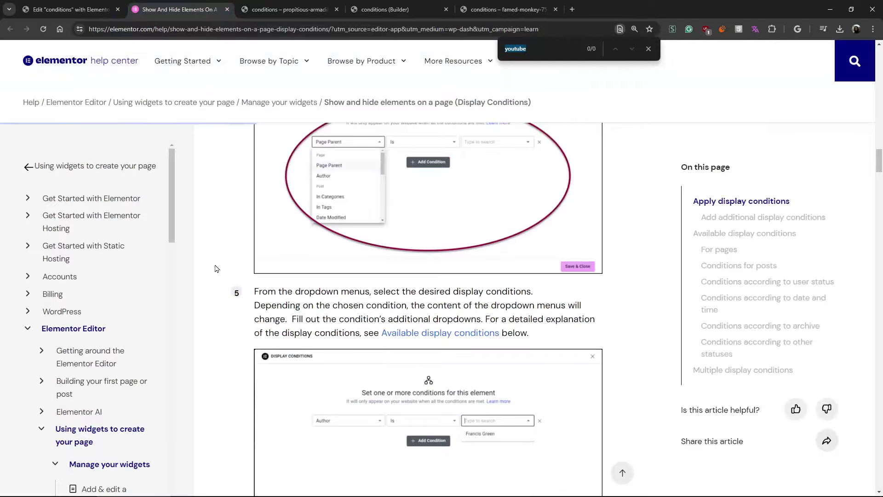
pyautogui.write('custom')
pyautogui.scroll(-20, 258, 286)
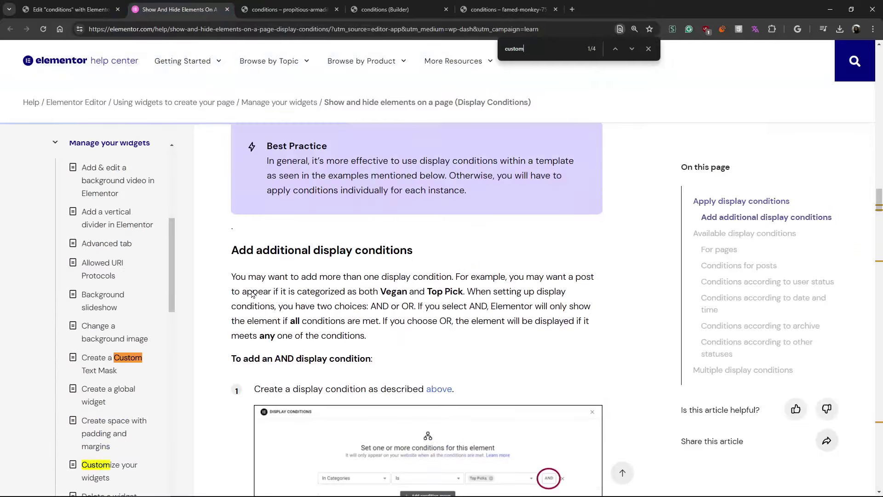
pyautogui.scroll(-20, 259, 300)
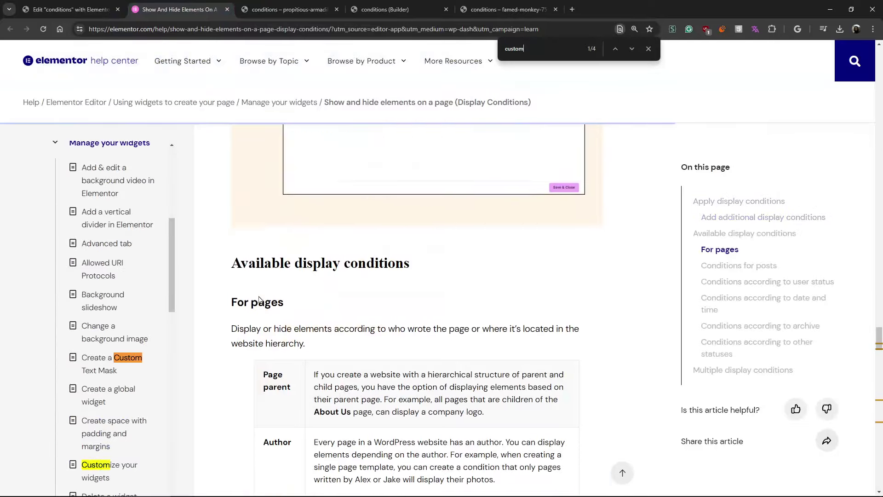
pyautogui.scroll(-8, 258, 300)
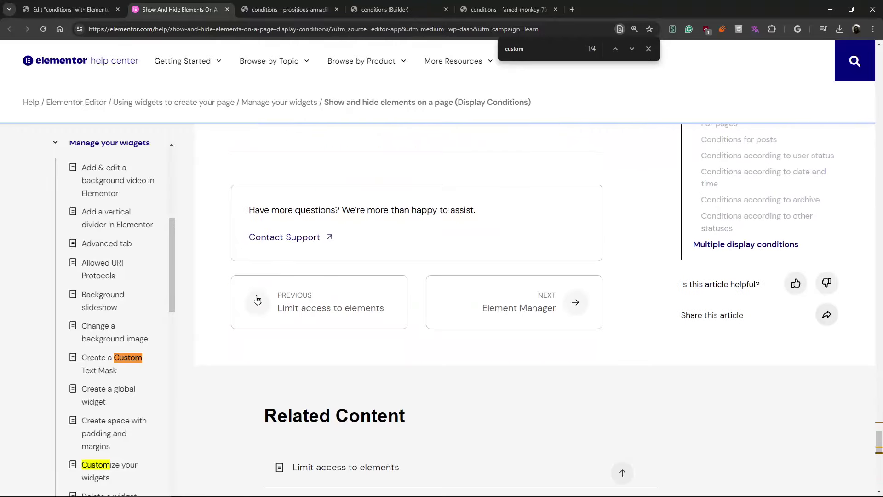
pyautogui.scroll(8, 259, 297)
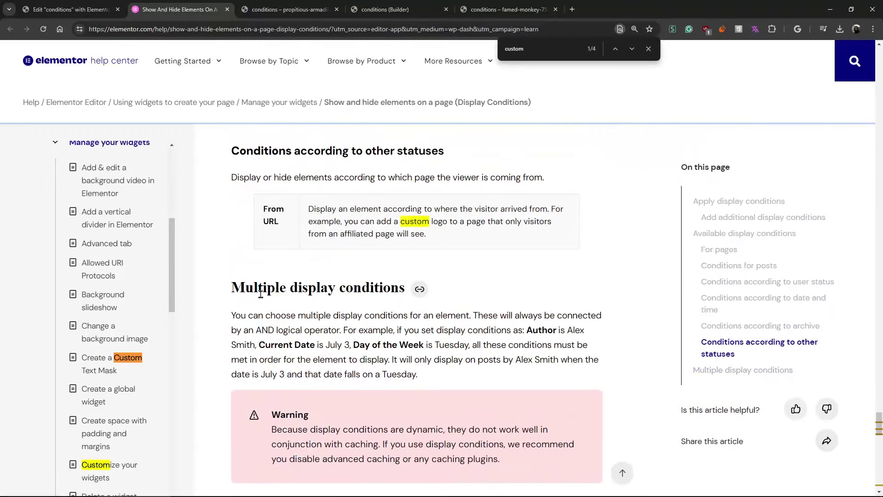
# - Return to the Elementor editor, clear the heading's Title condition value and glance at the Bricks preview and builder
pyautogui.click(98, 8)
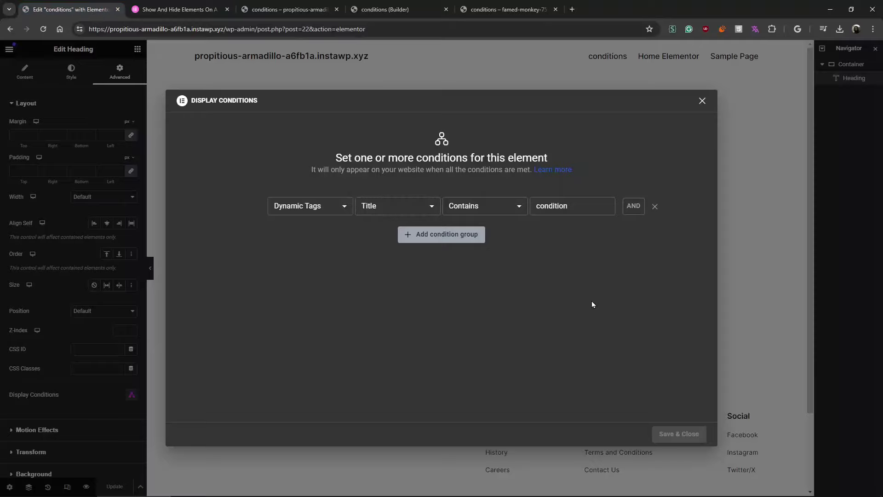
pyautogui.click(541, 203)
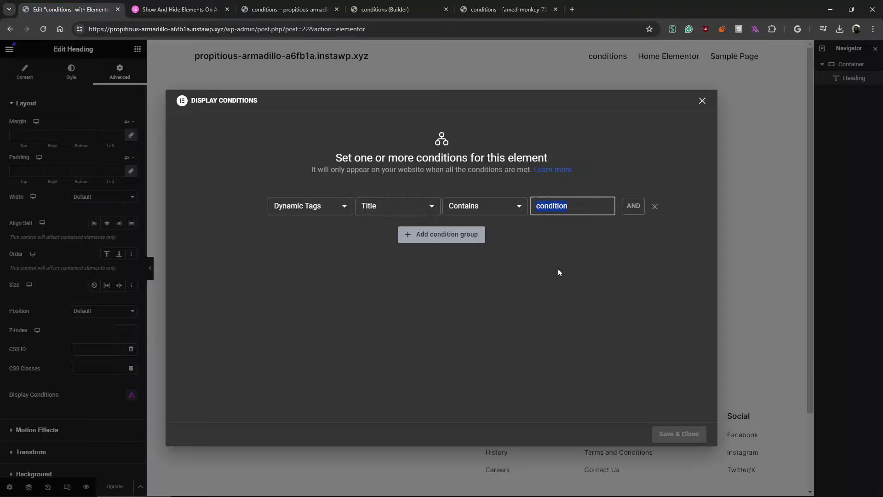
pyautogui.press('BackSpace')
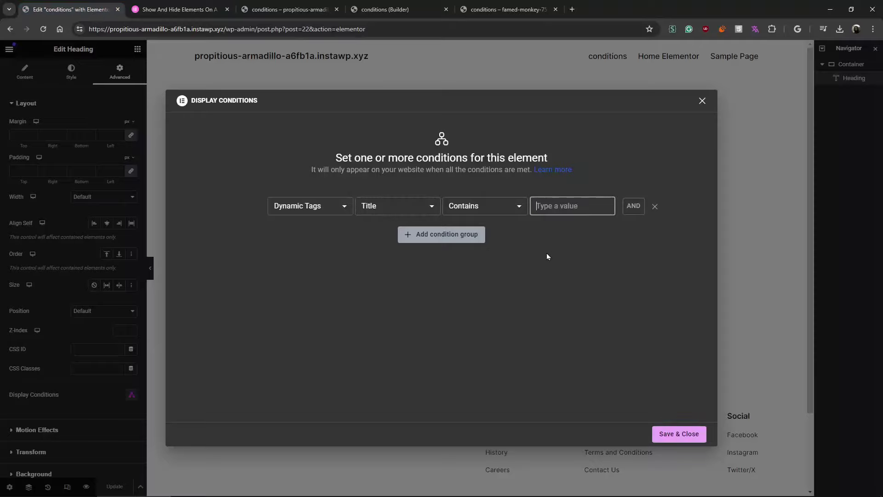
pyautogui.click(518, 9)
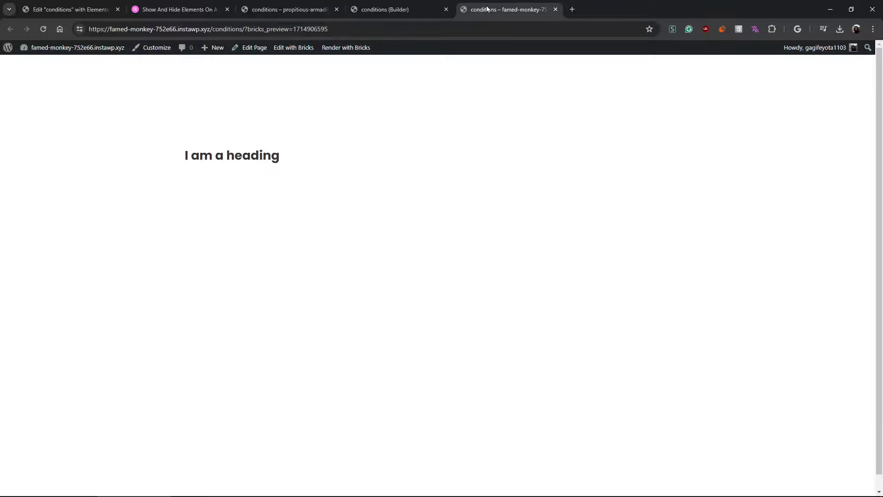
pyautogui.click(410, 4)
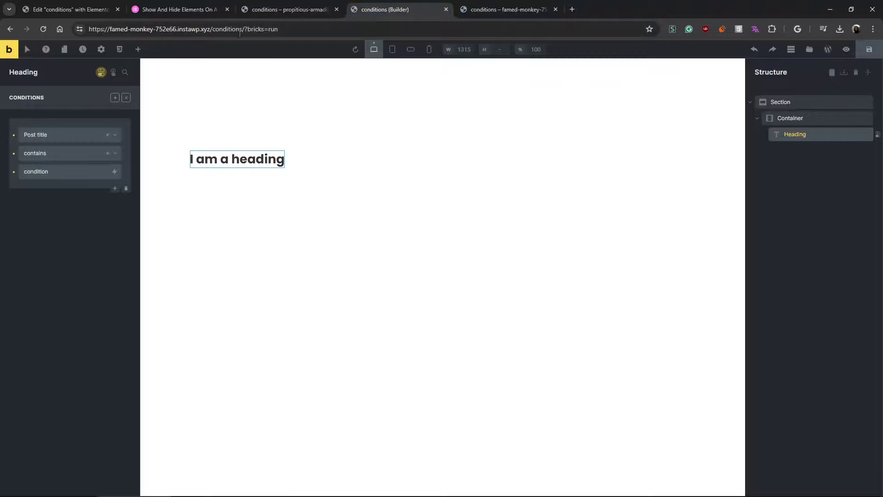
pyautogui.click(74, 9)
pyautogui.click(452, 269)
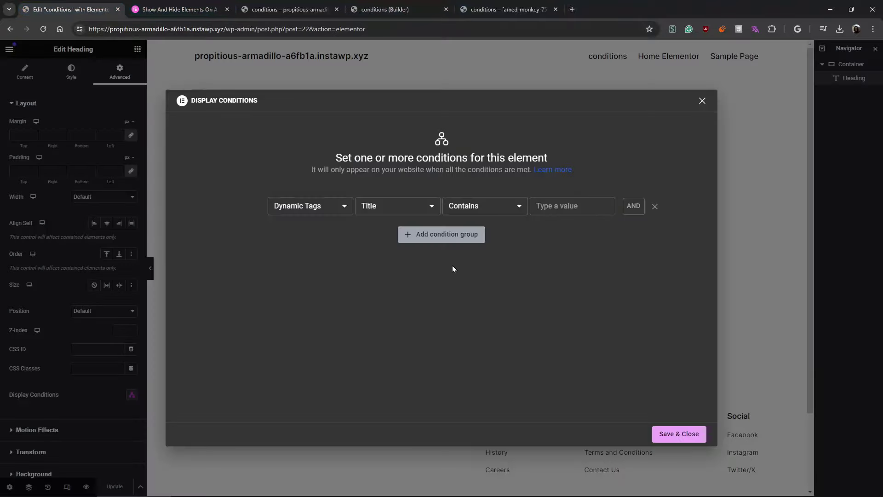
# - Try Author and Post Title as the condition type for the heading's display condition in Elementor
pyautogui.click(315, 206)
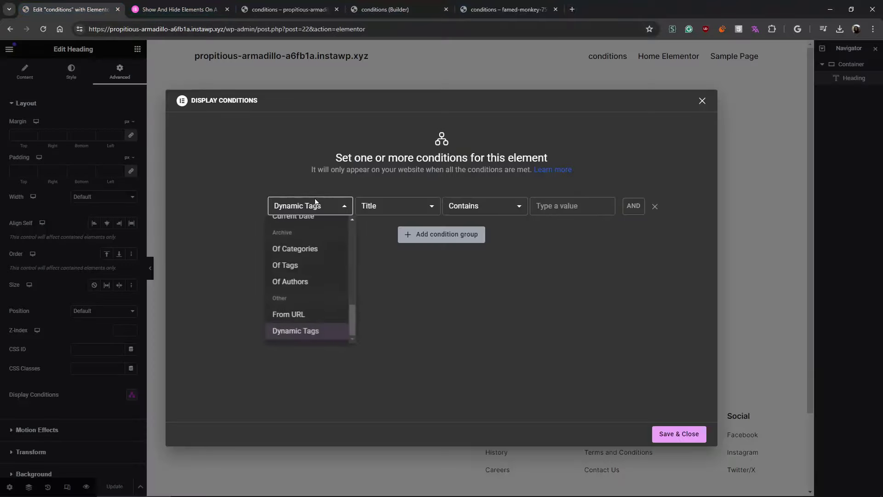
pyautogui.scroll(5, 324, 286)
pyautogui.scroll(2, 324, 286)
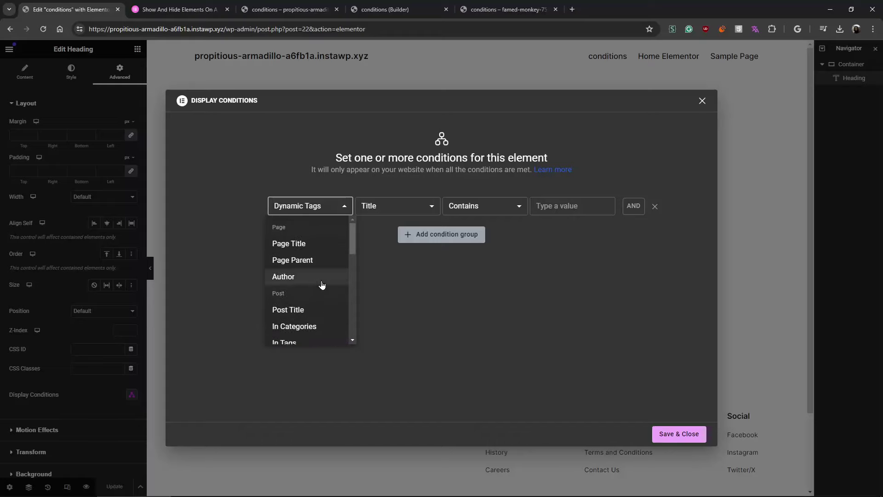
pyautogui.click(320, 283)
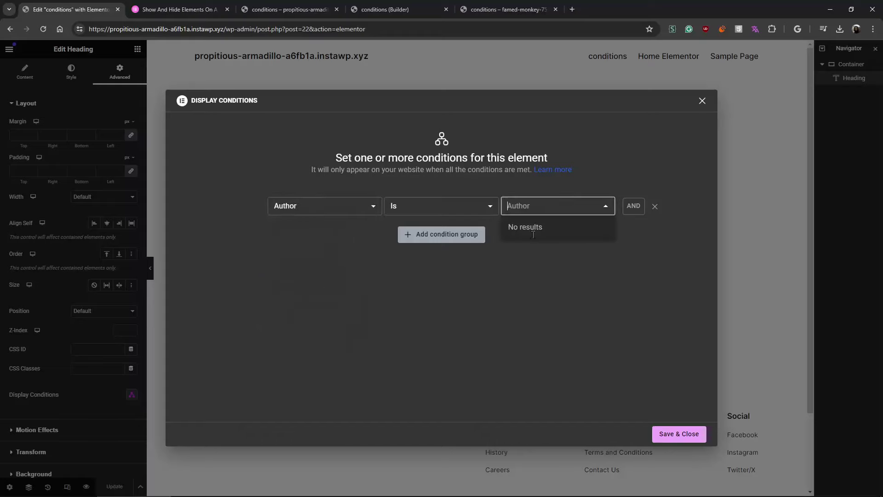
pyautogui.click(350, 215)
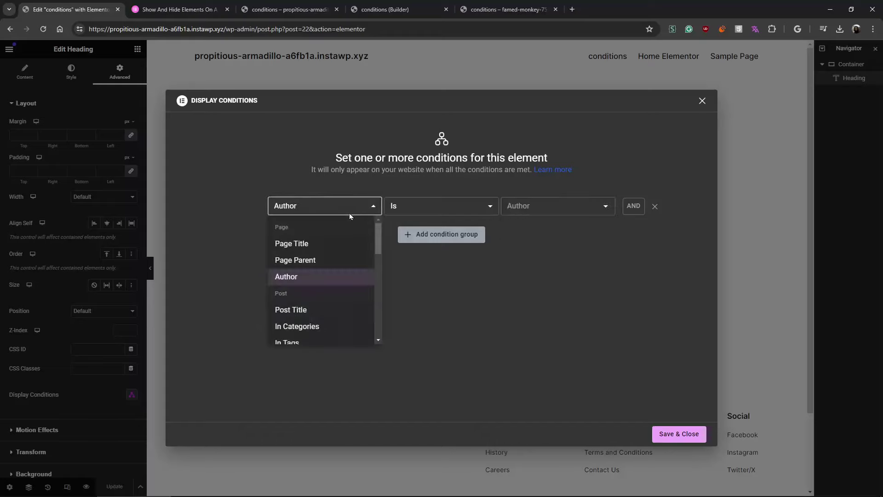
pyautogui.click(340, 309)
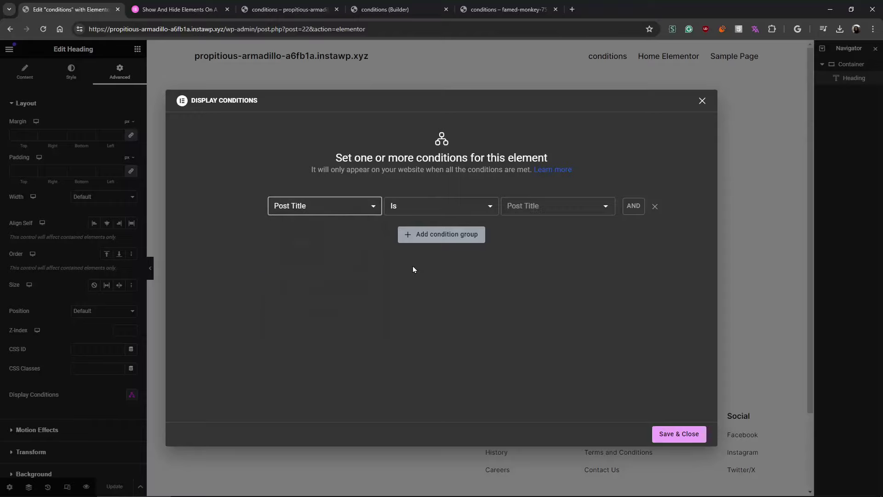
# - Try the Author condition type again and search its value choices with "si", "ad" and "a" without selecting an author
pyautogui.click(363, 209)
pyautogui.click(317, 278)
pyautogui.click(555, 203)
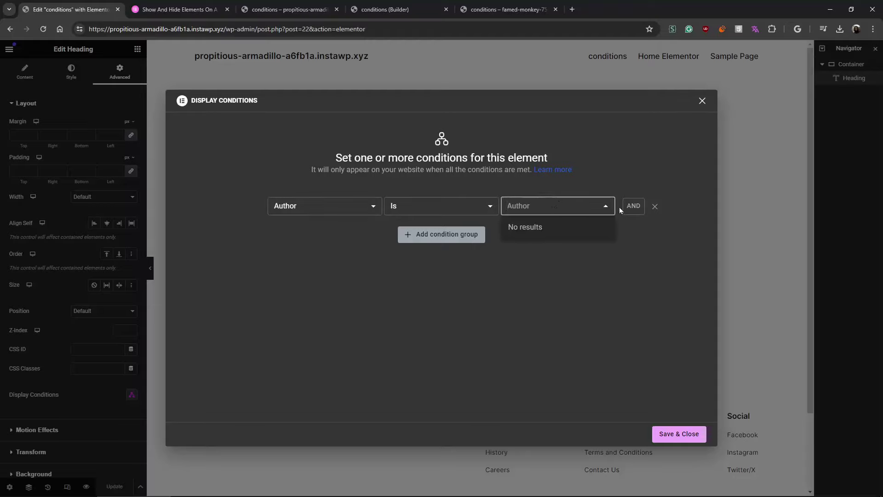
pyautogui.write('s')
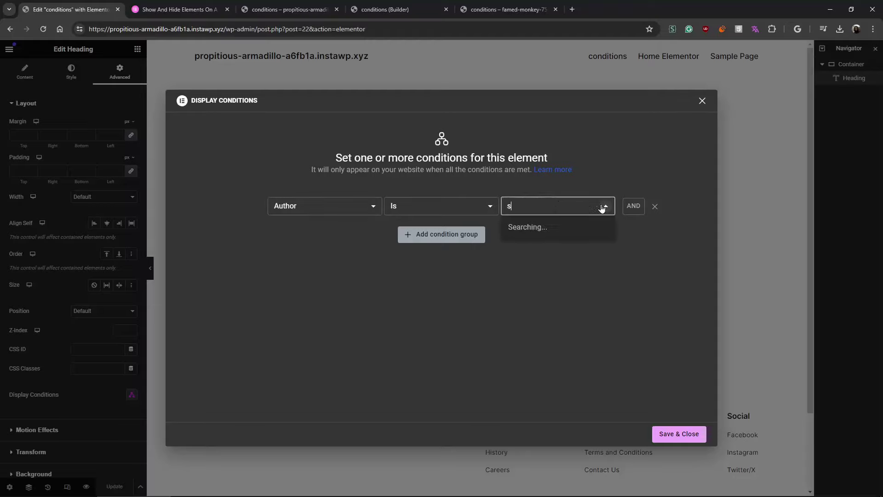
pyautogui.write('i')
pyautogui.press('BackSpace')
pyautogui.press('BackSpace')
pyautogui.write('ad')
pyautogui.write('a')
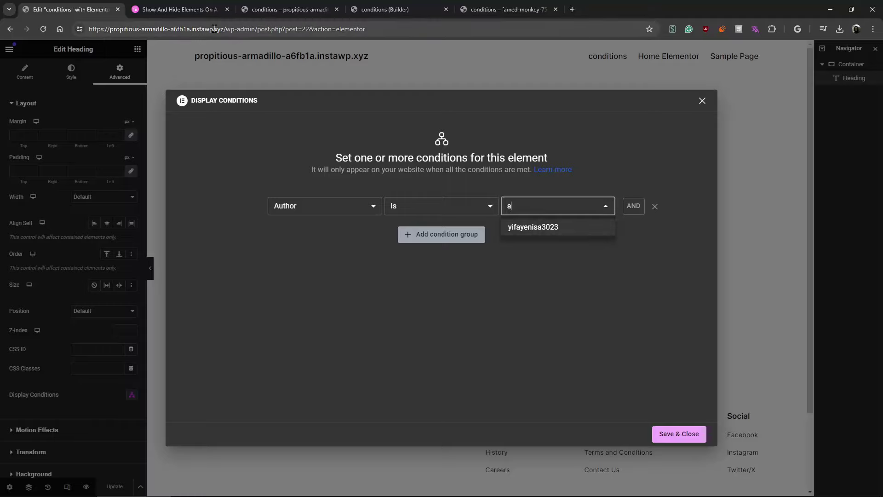
pyautogui.click(520, 281)
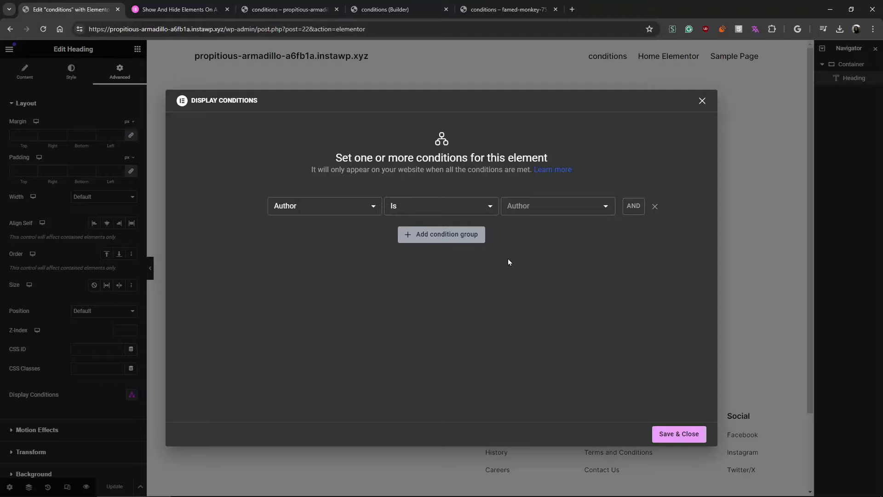
# - Examine the choices offered for the Author condition's type, comparison and value
pyautogui.click(548, 206)
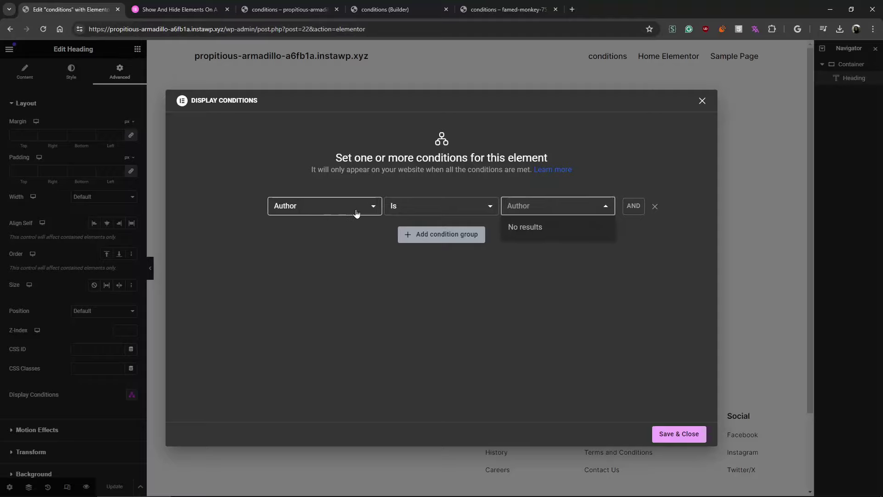
pyautogui.click(357, 213)
pyautogui.click(364, 209)
pyautogui.click(429, 211)
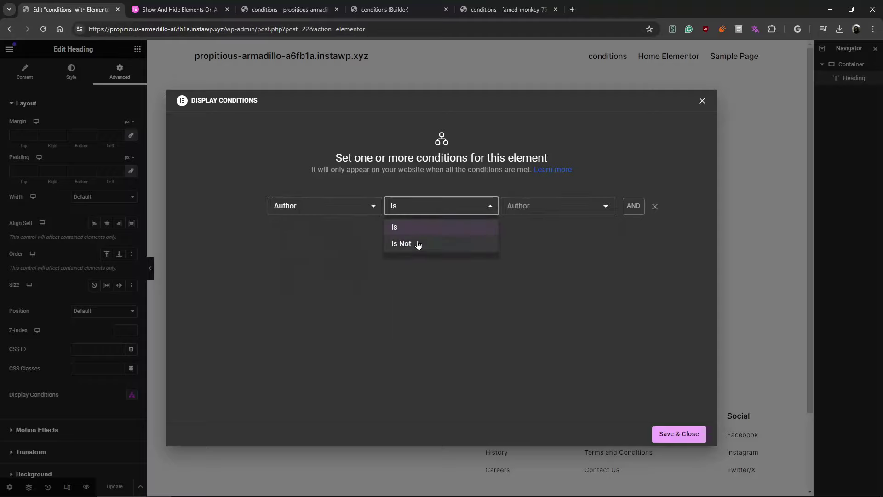
pyautogui.click(324, 202)
pyautogui.click(321, 210)
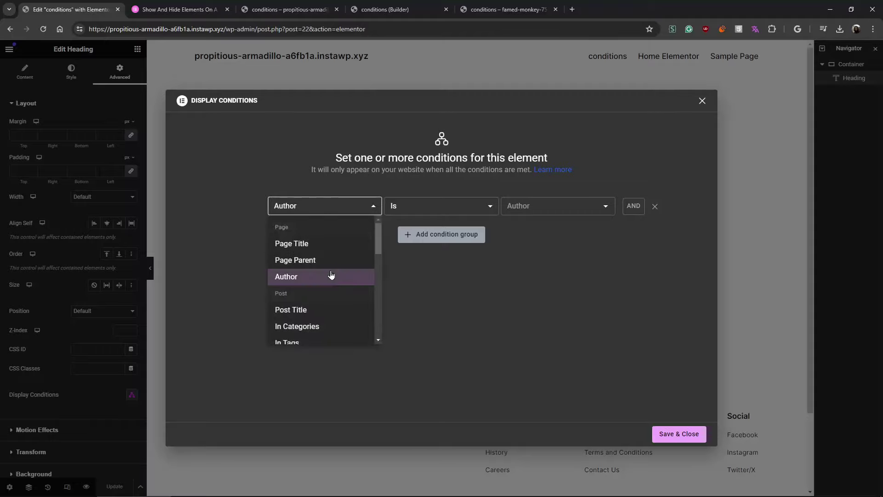
pyautogui.click(565, 206)
# - Change the heading's condition type to Page Title and view its comparison options
pyautogui.click(331, 203)
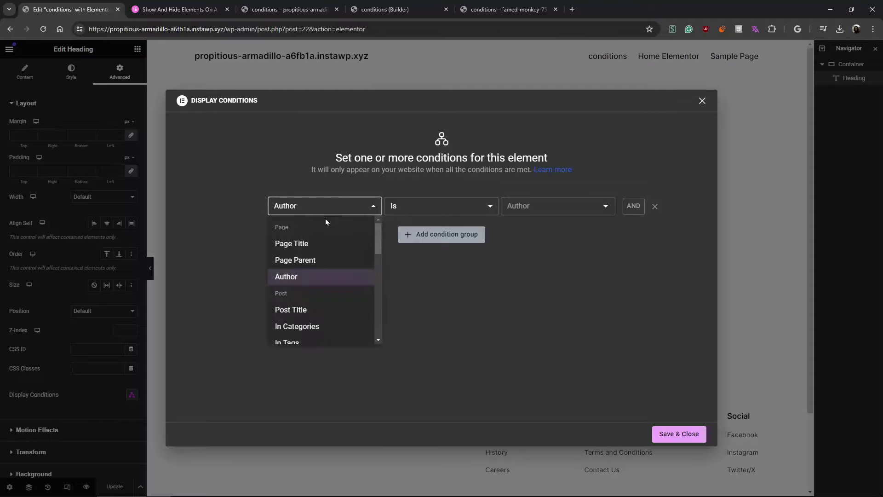
pyautogui.click(315, 244)
pyautogui.click(413, 212)
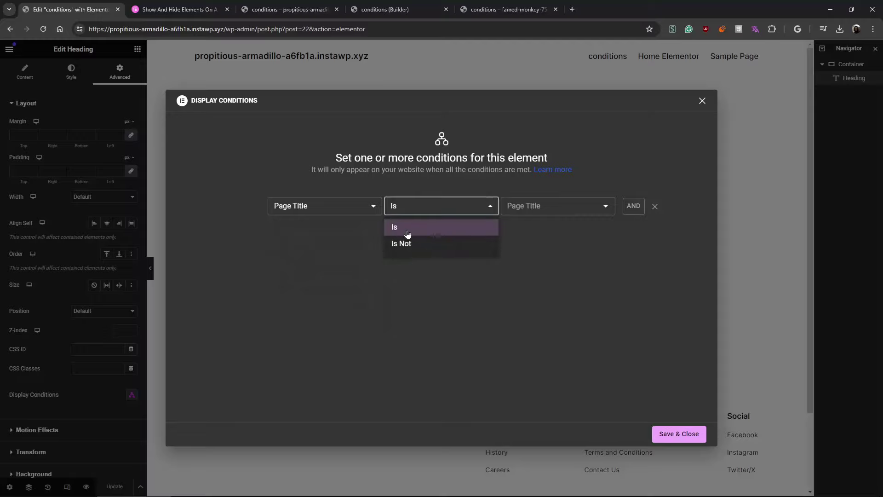
# - Switch to the Bricks builder and examine the comparison options for the heading's Post title condition
pyautogui.click(391, 9)
pyautogui.click(76, 153)
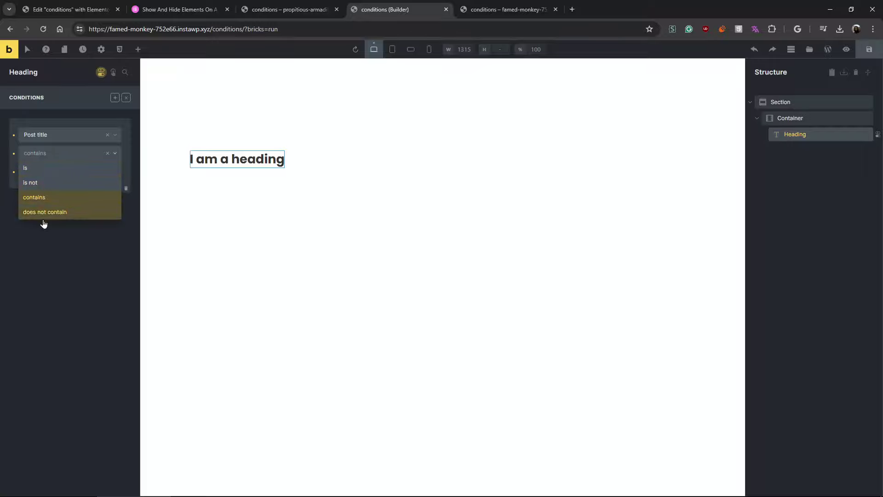
pyautogui.click(54, 255)
# - Change the heading's condition type to Datetime and view its comparison options
pyautogui.click(57, 139)
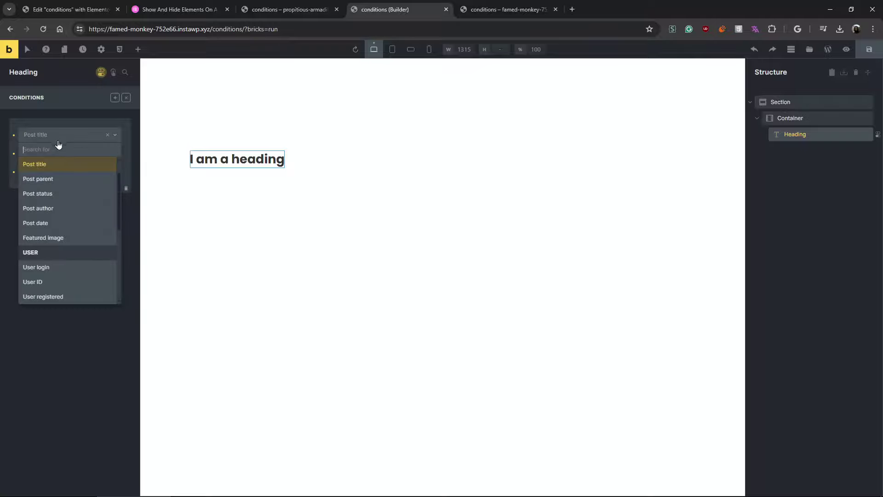
pyautogui.scroll(-5, 68, 234)
pyautogui.click(68, 210)
pyautogui.click(60, 153)
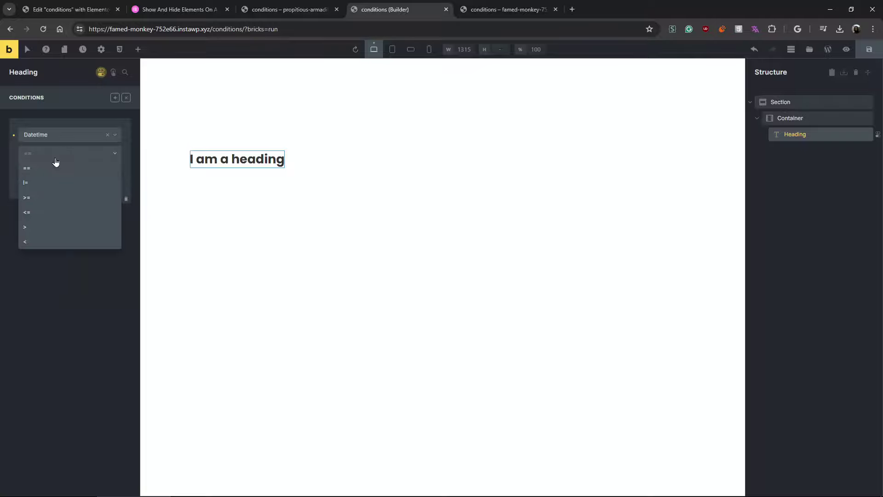
pyautogui.click(43, 352)
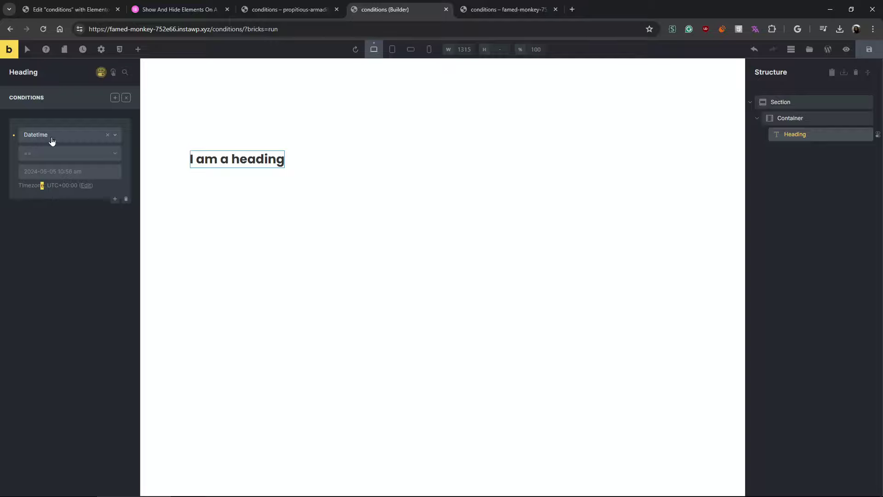
pyautogui.click(33, 159)
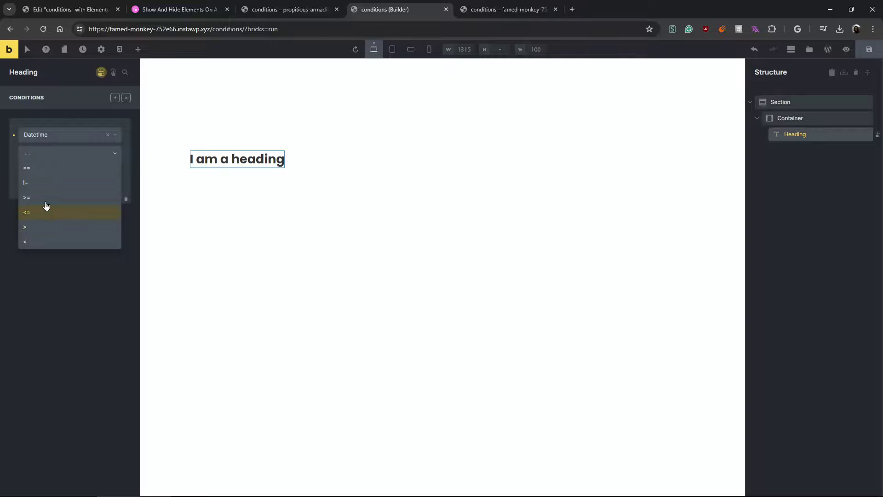
# - Change the heading's condition type to Weekday and select Wednesday as its value
pyautogui.click(44, 135)
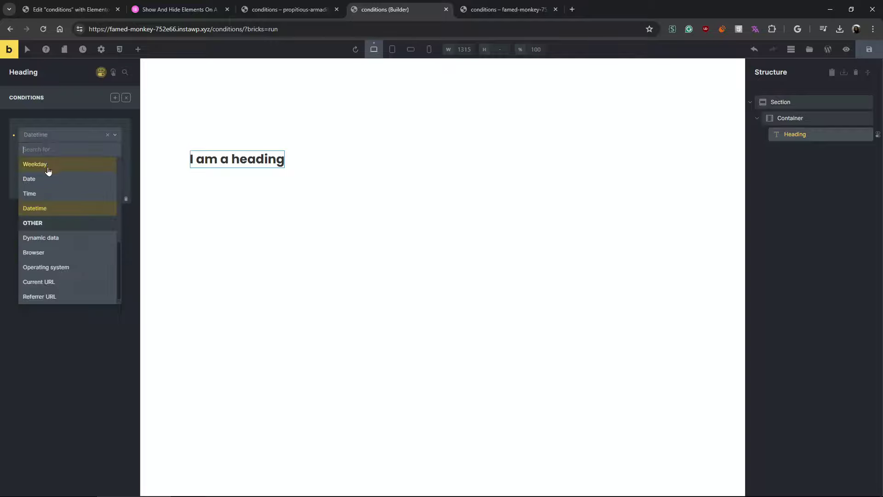
pyautogui.click(52, 170)
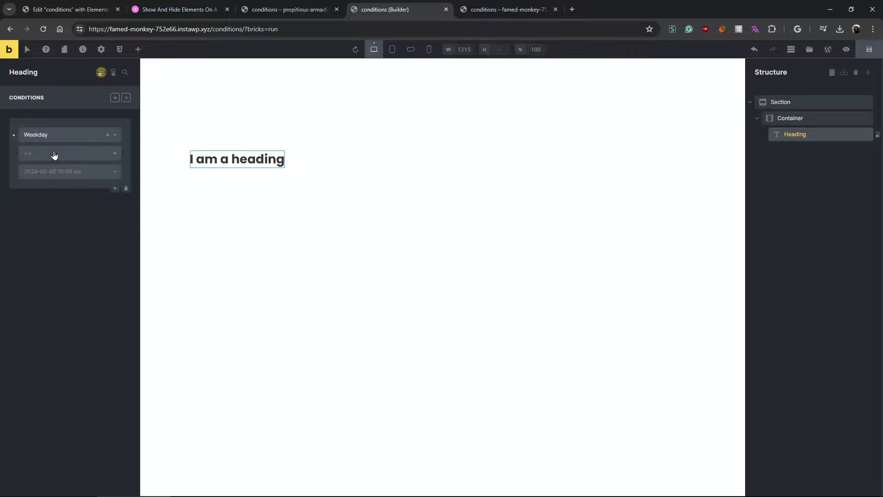
pyautogui.click(54, 155)
pyautogui.click(50, 135)
pyautogui.click(51, 165)
pyautogui.click(52, 172)
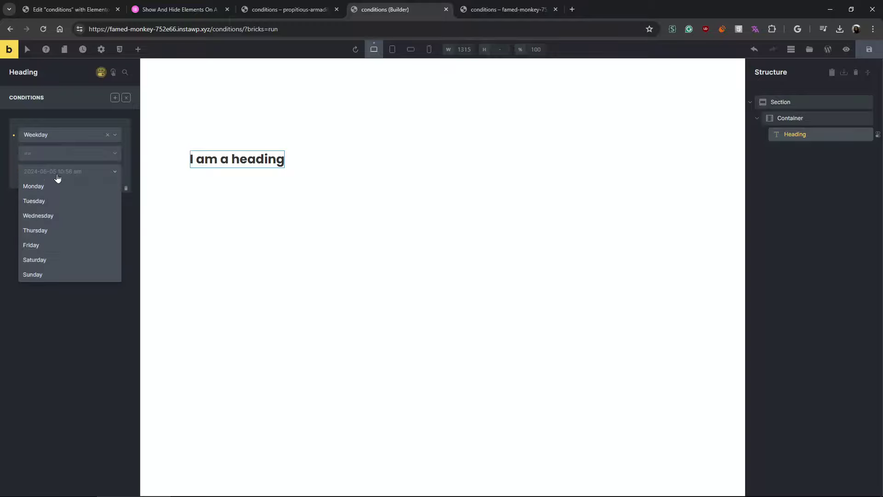
pyautogui.click(50, 216)
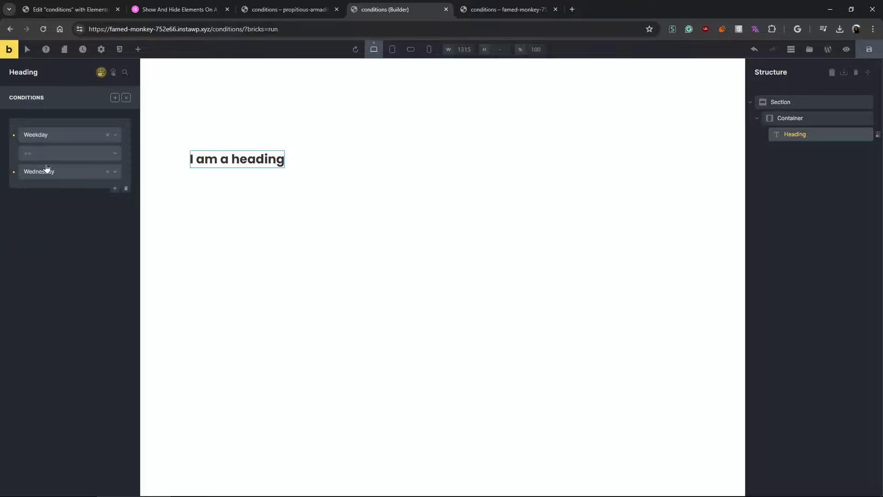
# - Examine the condition types and the comparison choices offered for the Weekday condition
pyautogui.click(52, 136)
pyautogui.click(53, 159)
pyautogui.click(53, 154)
pyautogui.click(52, 137)
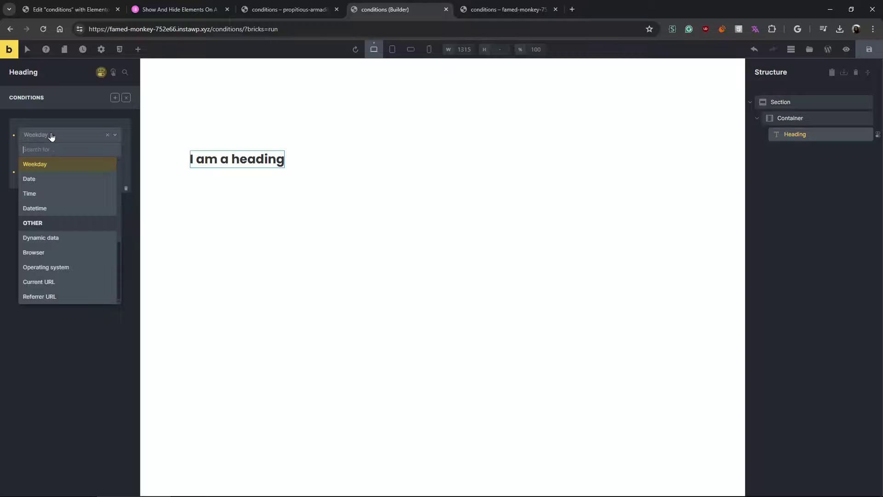
pyautogui.click(48, 359)
pyautogui.click(47, 174)
pyautogui.click(57, 178)
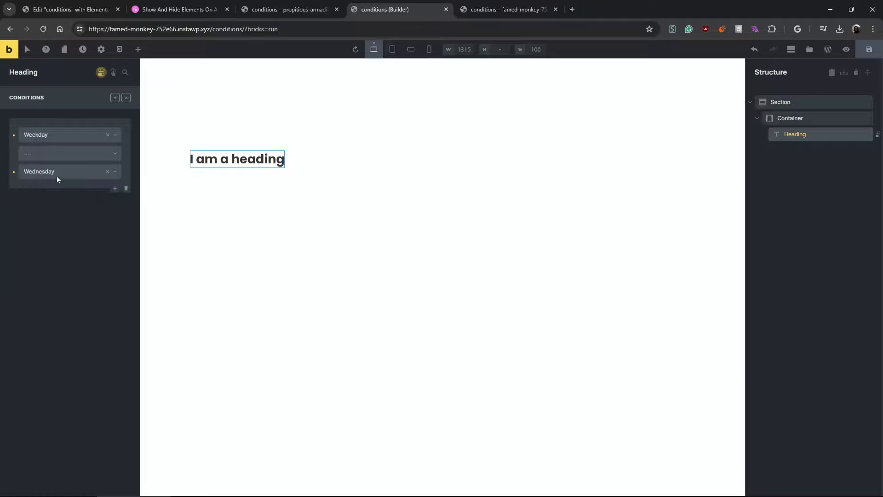
# - Set the Weekday comparison to >= and its value to Sunday, checking the current date in the system calendar
pyautogui.click(54, 153)
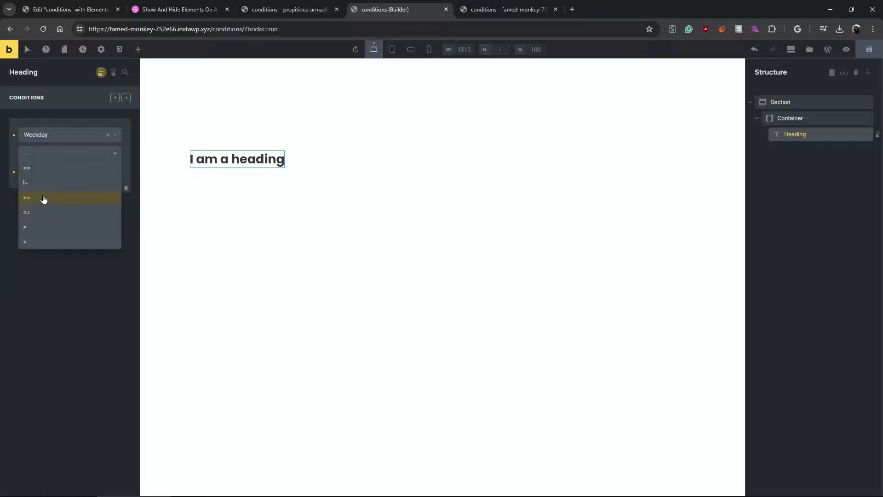
pyautogui.click(43, 197)
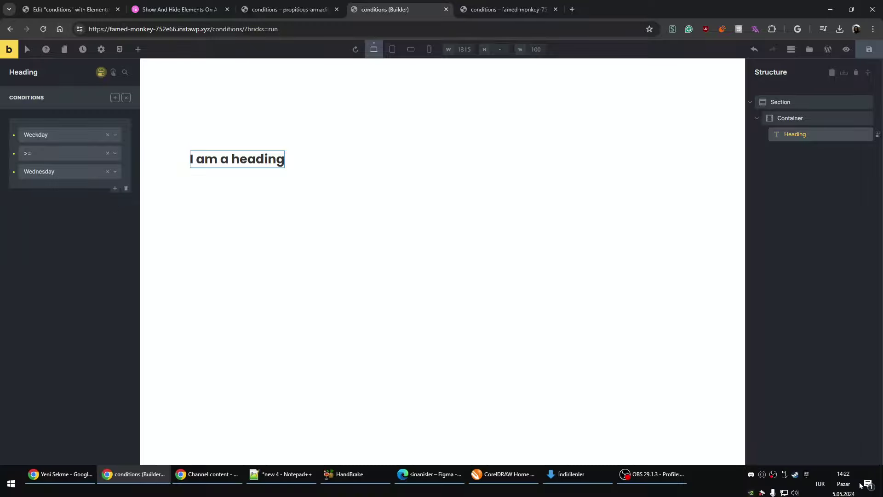
pyautogui.click(843, 479)
pyautogui.click(72, 274)
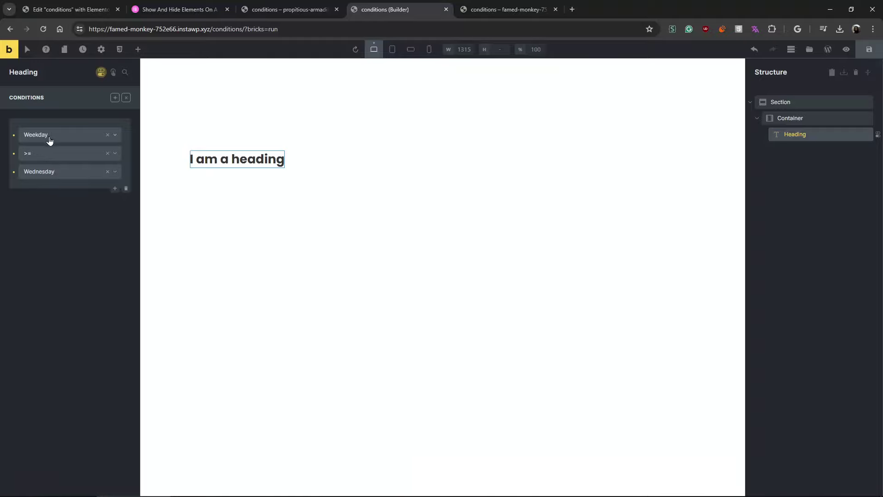
pyautogui.click(53, 174)
pyautogui.click(49, 278)
# - Save the page and reload its front-end view to check the heading under the weekday condition
pyautogui.click(869, 49)
pyautogui.click(525, 1)
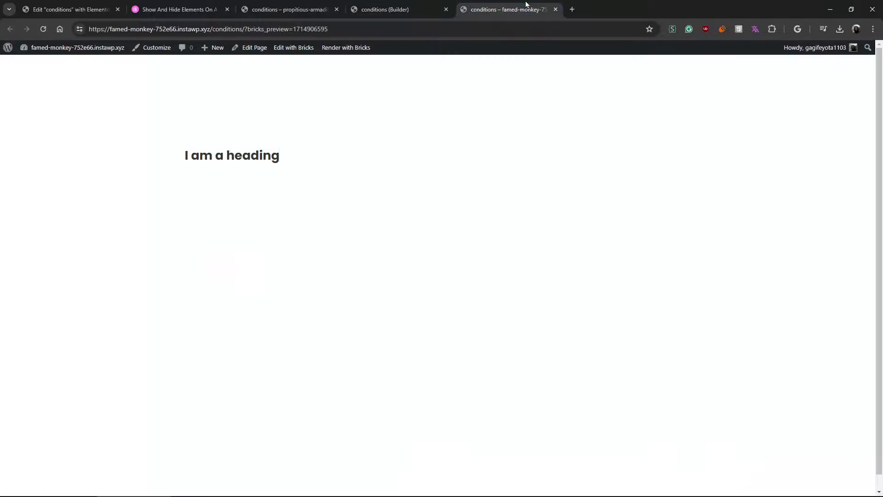
pyautogui.press('F5')
# - Change the Weekday condition's comparison to < in the builder and reload the front-end page to check the heading
pyautogui.click(380, 8)
pyautogui.click(65, 171)
pyautogui.click(64, 153)
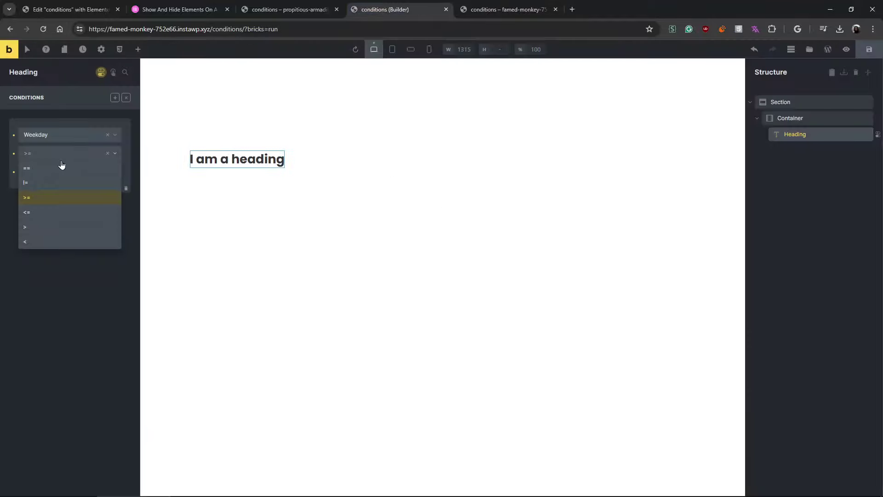
pyautogui.click(46, 244)
pyautogui.click(505, 9)
pyautogui.press('F5')
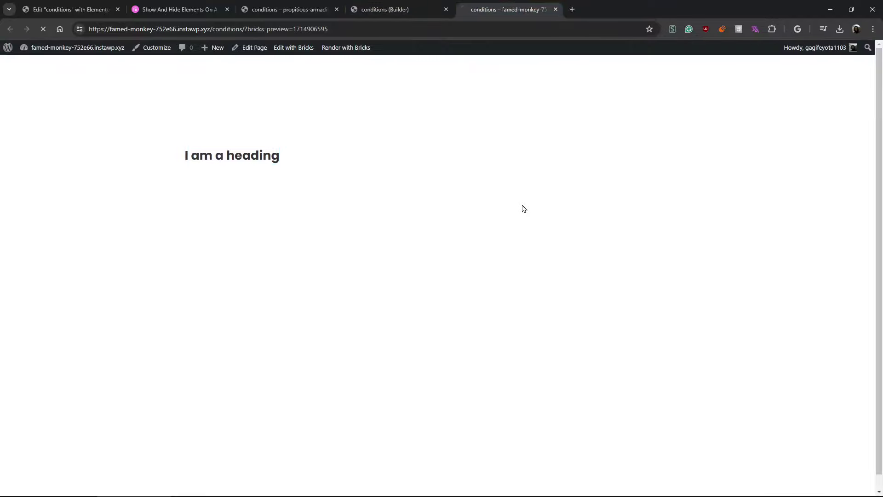
# - Return to the Bricks builder and review the Weekday condition's type and comparison choices
pyautogui.click(350, 6)
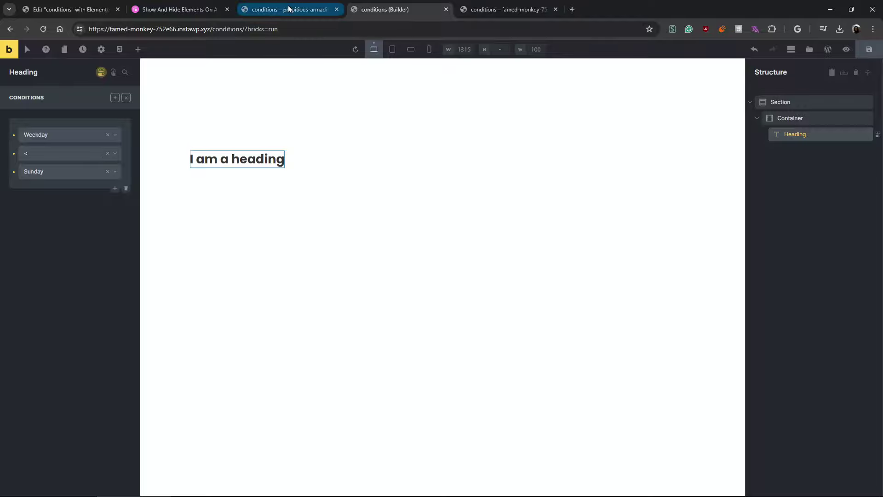
pyautogui.click(78, 153)
pyautogui.click(74, 137)
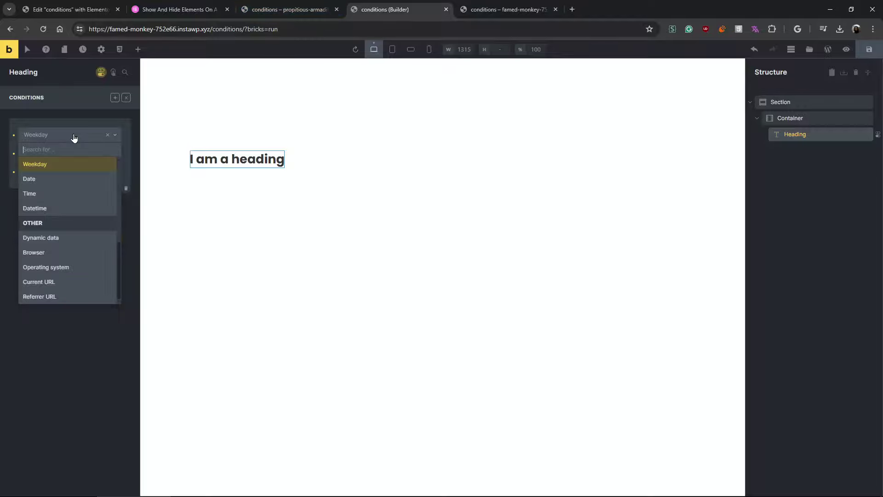
pyautogui.click(92, 362)
pyautogui.click(64, 154)
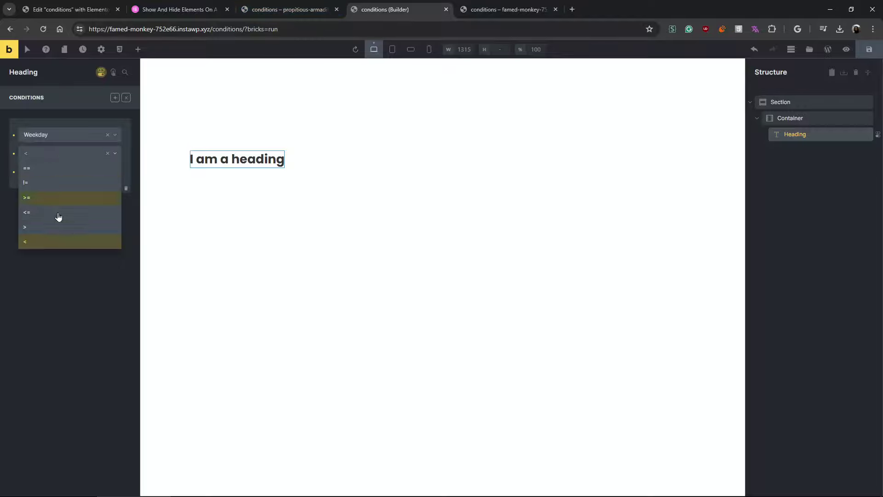
# - Change the heading's condition type to Dynamic data and select Post ID as the data to compare
pyautogui.click(75, 138)
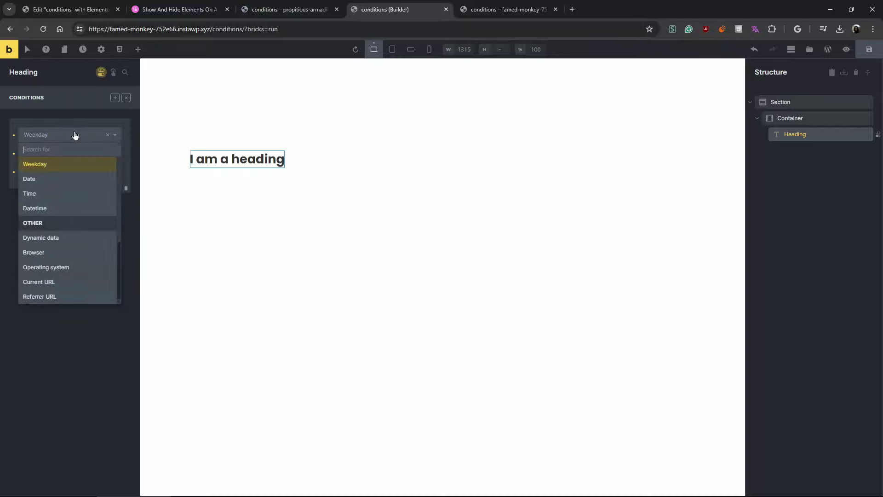
pyautogui.click(69, 235)
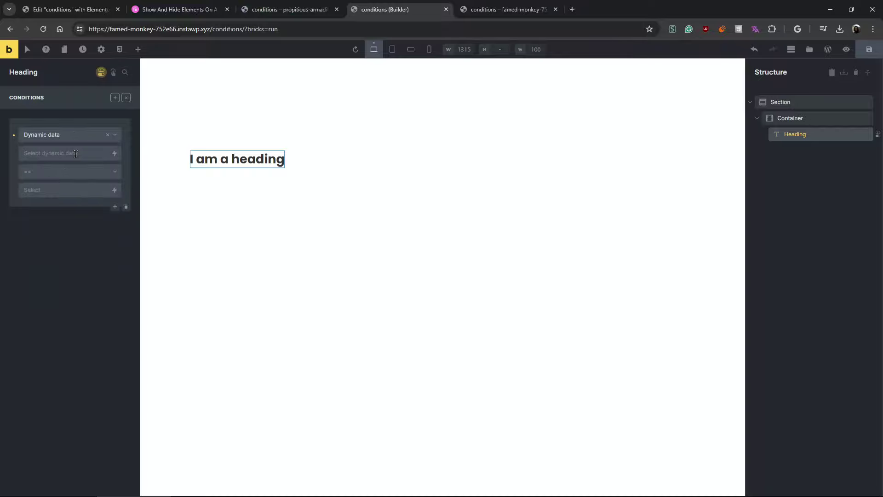
pyautogui.click(115, 154)
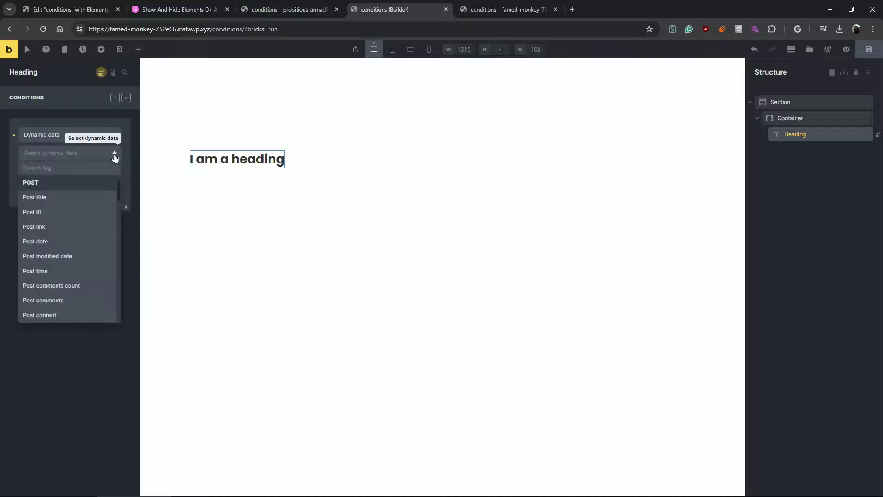
pyautogui.click(65, 214)
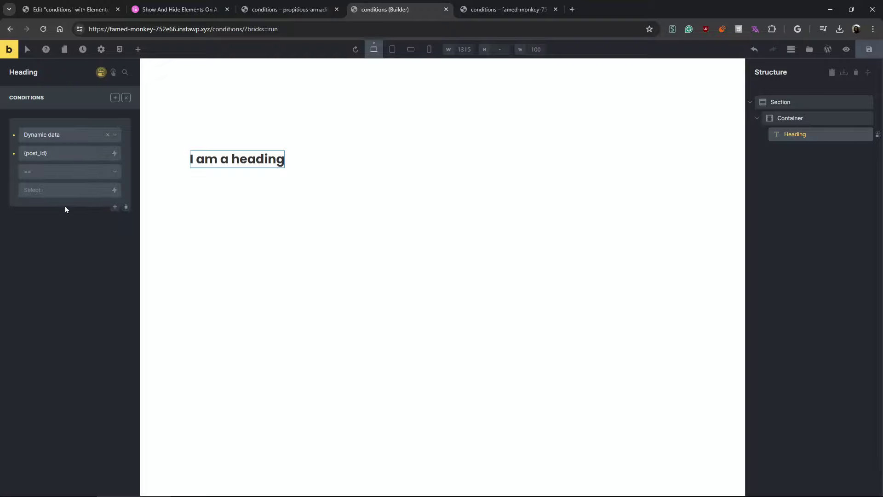
# - Set the Dynamic data comparison to == and choose Post modified date as the compared value
pyautogui.click(72, 180)
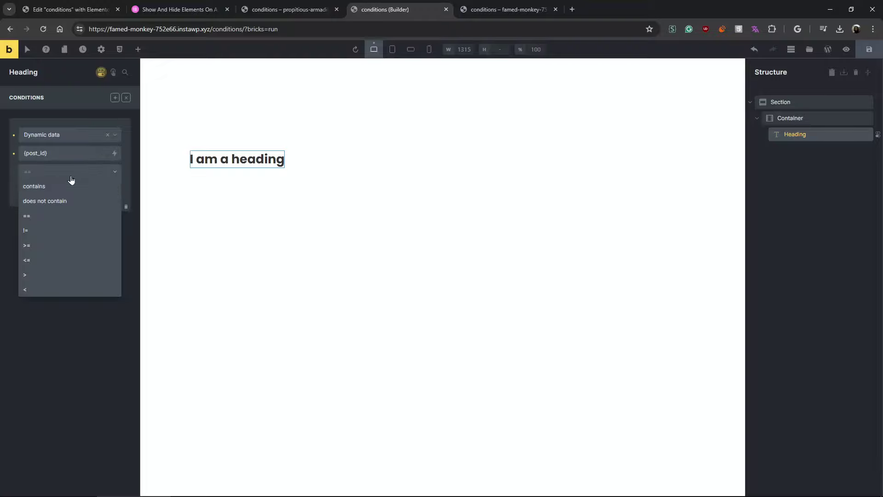
pyautogui.click(54, 219)
pyautogui.click(114, 189)
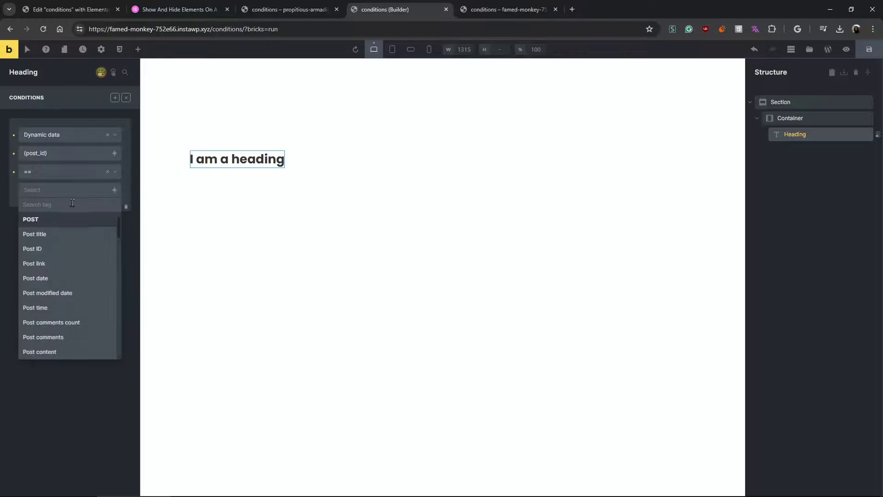
pyautogui.click(48, 292)
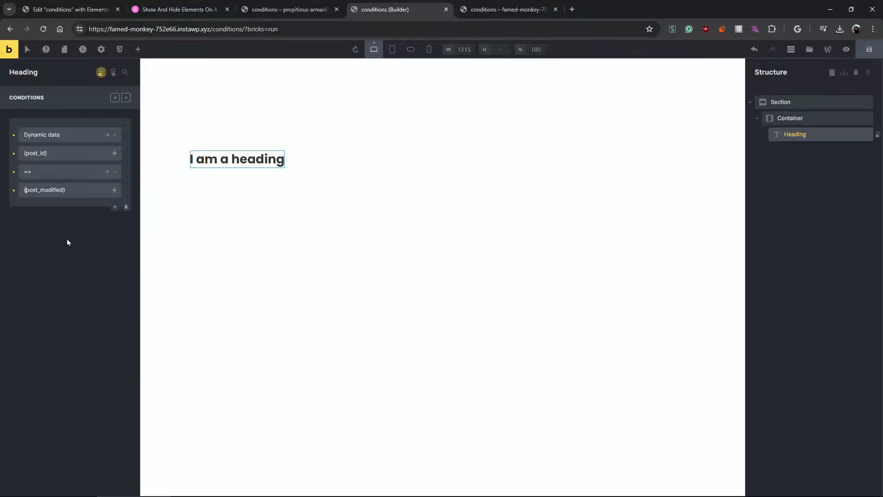
# - Edit the compared value's dynamic tag by hand, replacing its beginning with the prefix "acf_desc_"
pyautogui.write('acf_')
pyautogui.press('Delete')
pyautogui.press('Delete')
pyautogui.press('Delete')
pyautogui.press('Delete')
pyautogui.press('Delete')
pyautogui.write('dec_')
pyautogui.press('Left')
pyautogui.press('Left')
pyautogui.write('s')
pyautogui.tripleClick(86, 186)
pyautogui.click(85, 202)
# - Switch to the Elementor editor and change the heading's display condition type to Dynamic Tags
pyautogui.click(285, 10)
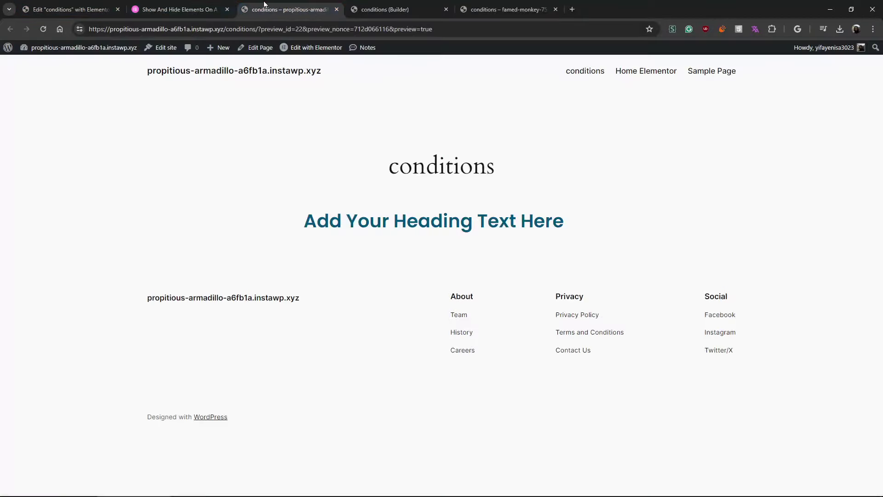
pyautogui.click(88, 8)
pyautogui.click(466, 316)
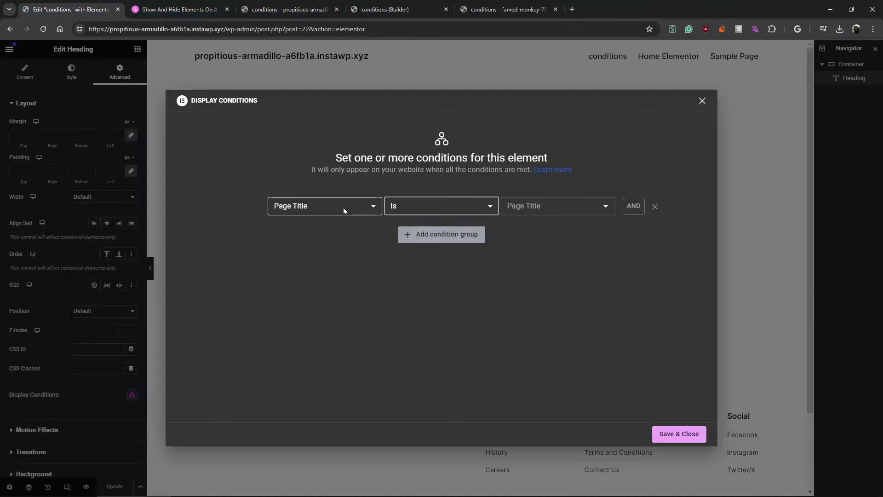
pyautogui.click(343, 207)
pyautogui.scroll(-5, 337, 315)
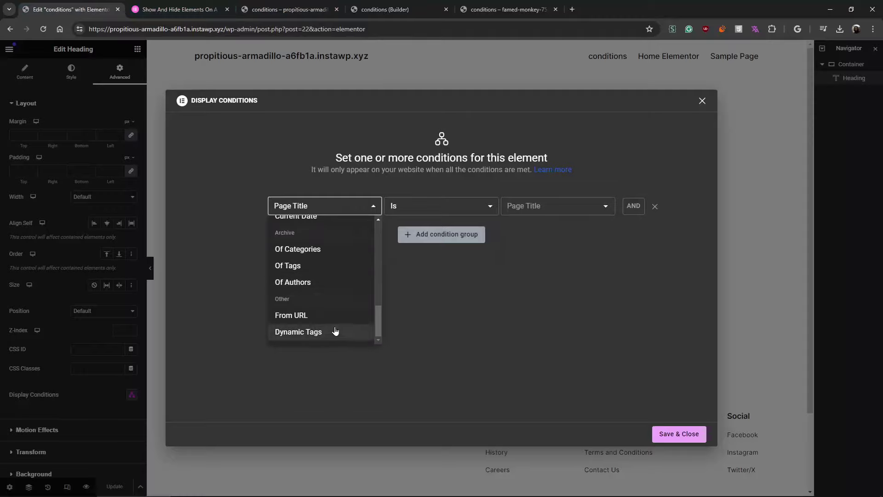
pyautogui.click(332, 331)
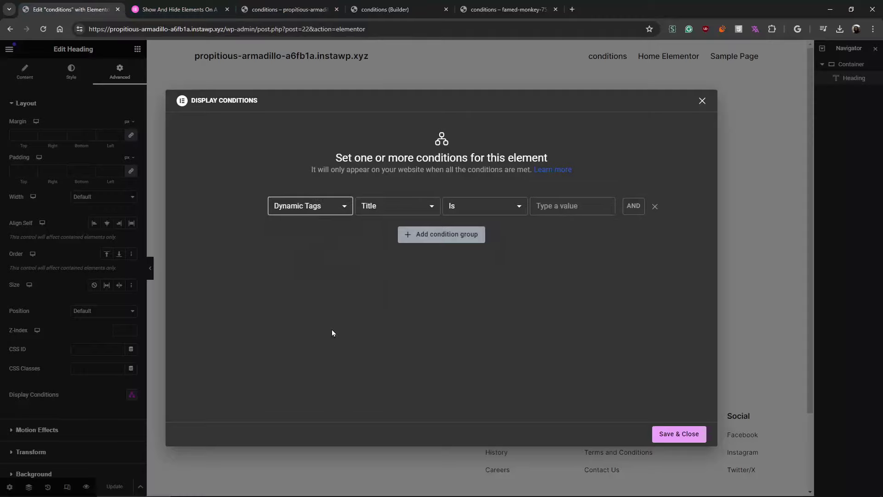
# - Examine the tag choices, comparison options and value field of Elementor's Dynamic Tags condition
pyautogui.click(470, 207)
pyautogui.click(412, 208)
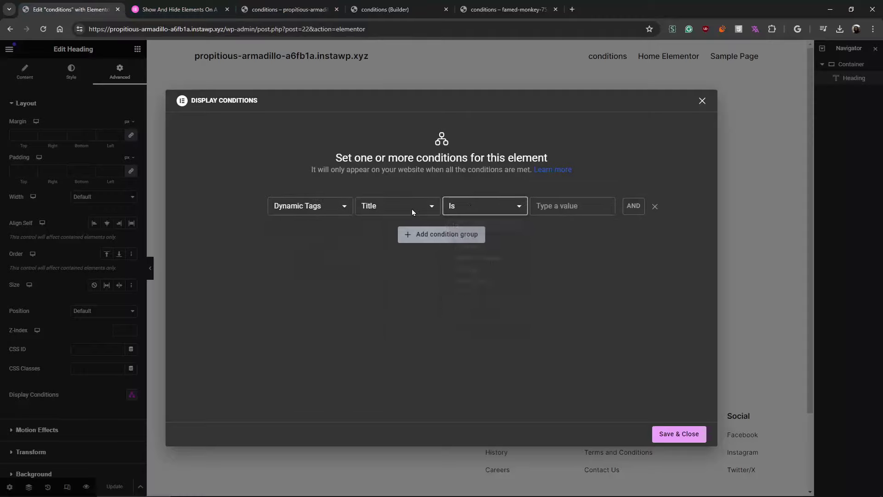
pyautogui.click(412, 209)
pyautogui.scroll(-2, 421, 287)
pyautogui.scroll(2, 421, 291)
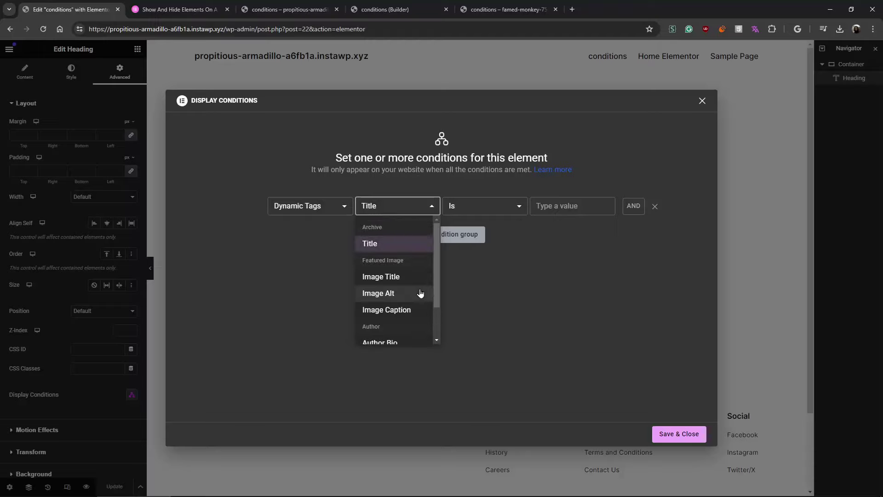
pyautogui.click(505, 211)
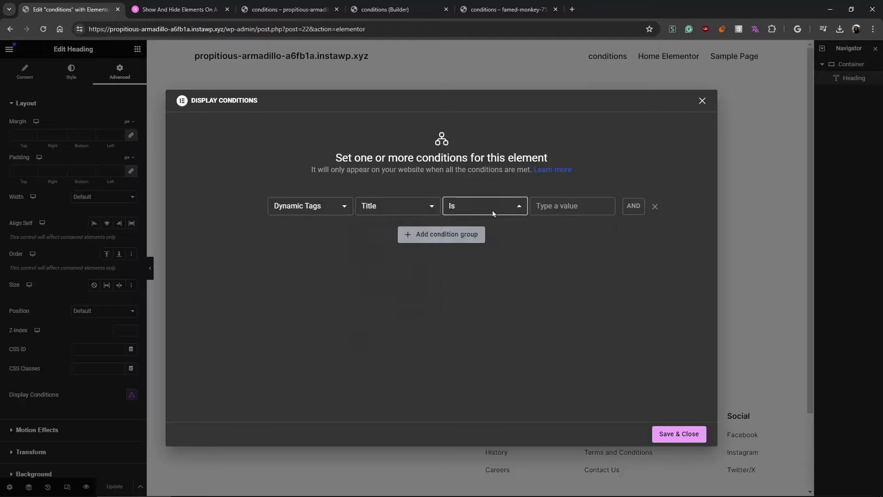
pyautogui.click(492, 211)
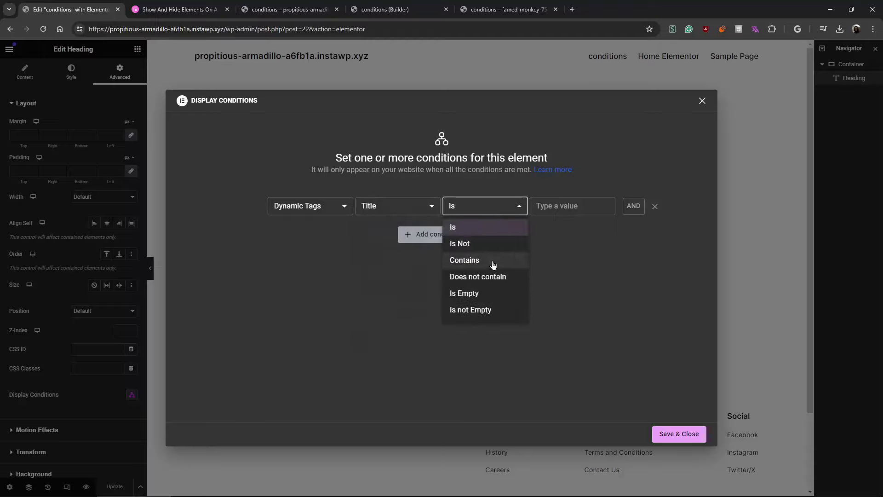
pyautogui.click(591, 211)
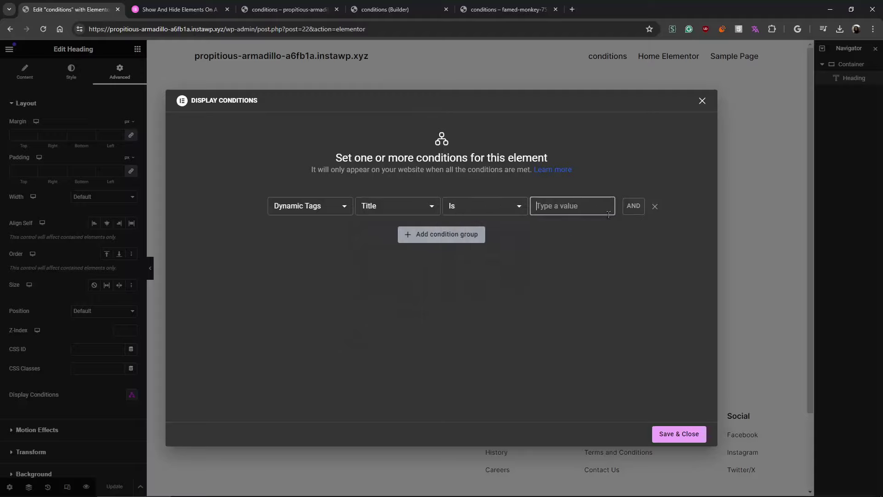
# - Switch to the Bricks builder and look through the condition types available for the heading
pyautogui.click(395, 10)
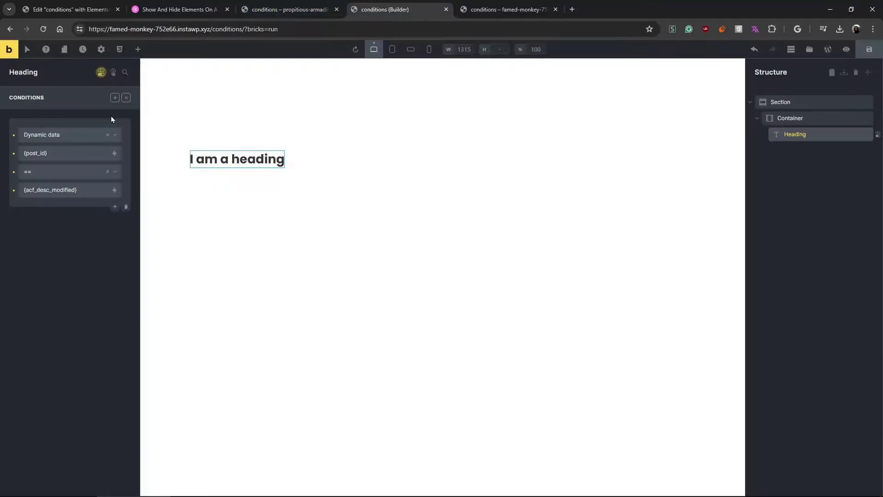
pyautogui.click(89, 140)
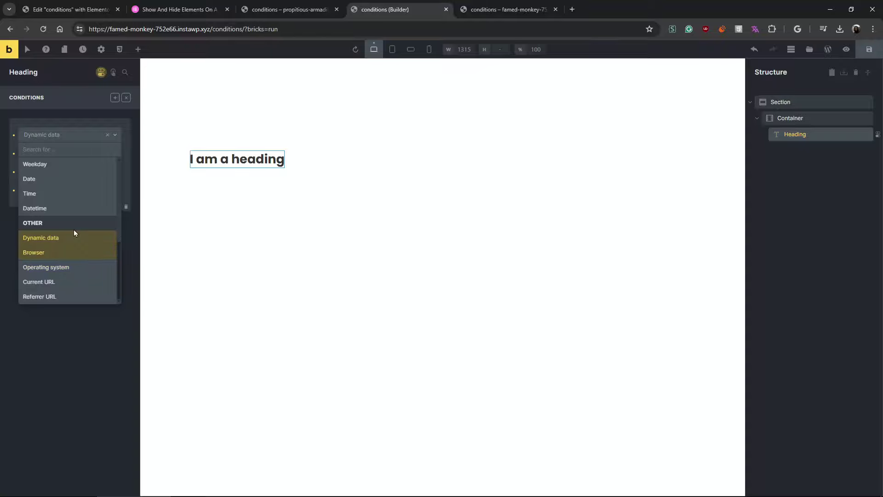
pyautogui.scroll(5, 74, 230)
# - Switch back to the Elementor editor and review the tags offered by the Dynamic Tags condition
pyautogui.click(69, 9)
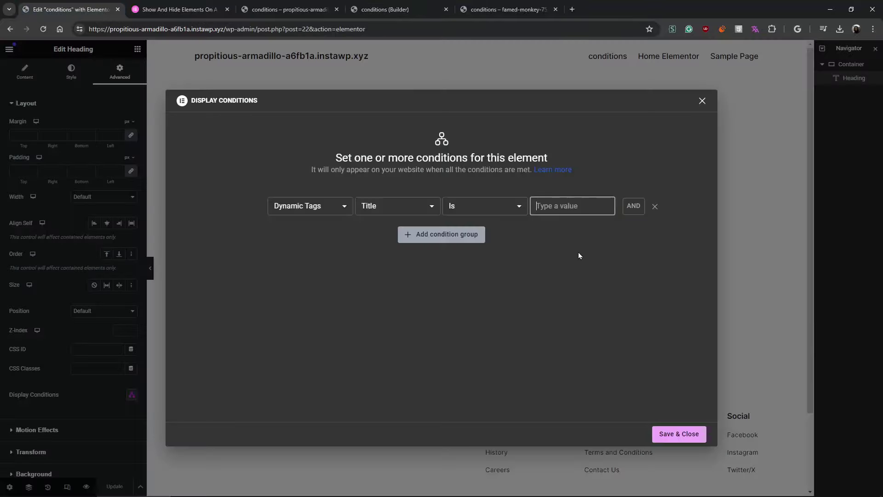
pyautogui.click(394, 208)
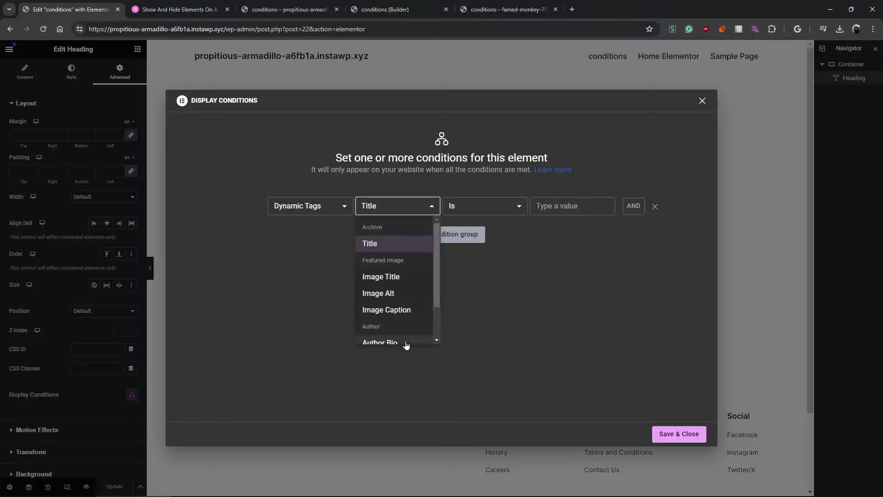
pyautogui.scroll(-2, 400, 285)
pyautogui.scroll(2, 393, 280)
# - Look through the full list of condition types in Elementor's Display Conditions, from the Page group to Date and Time
pyautogui.click(318, 210)
pyautogui.click(305, 214)
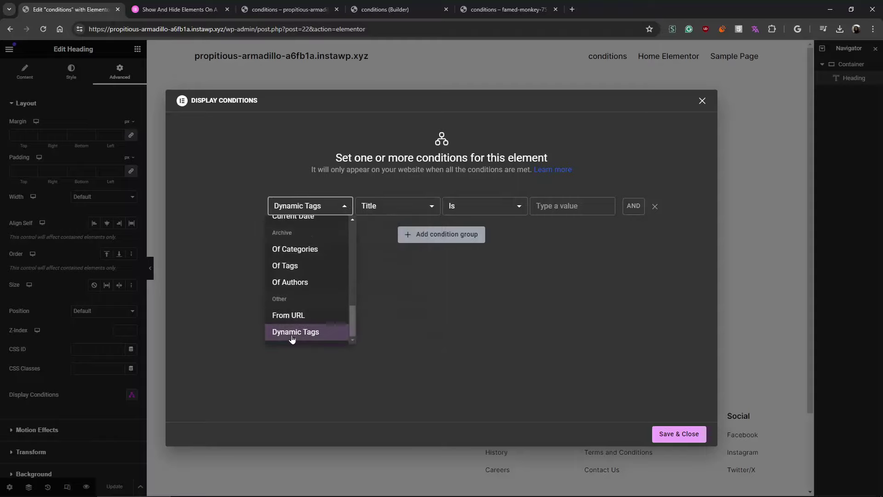
pyautogui.scroll(5, 299, 284)
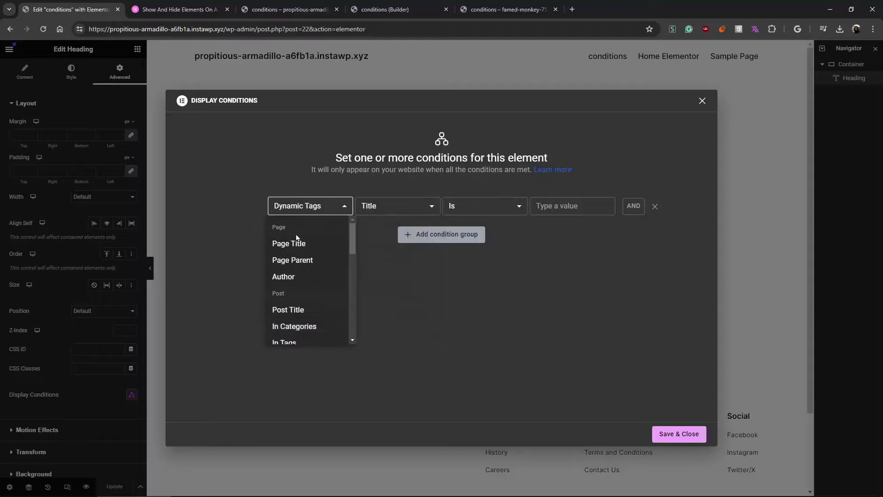
pyautogui.scroll(-5, 293, 276)
pyautogui.scroll(5, 294, 276)
pyautogui.scroll(-4, 299, 253)
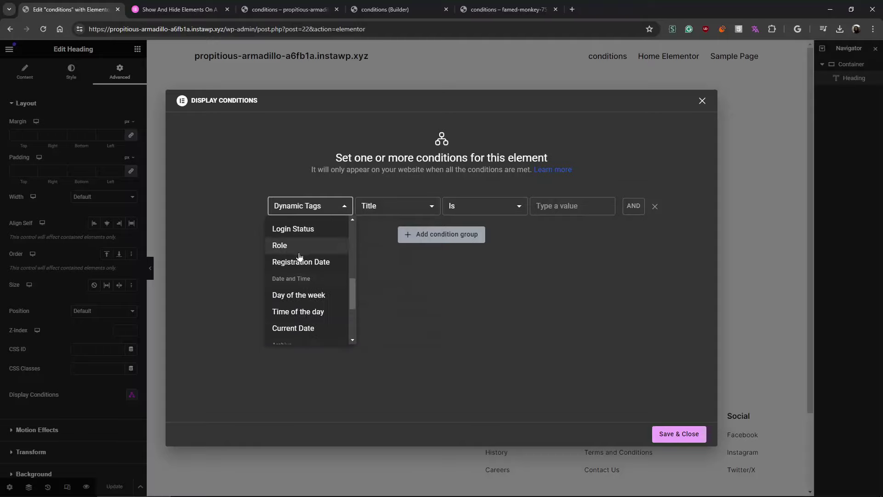
pyautogui.scroll(-2, 298, 284)
# - Try Day of the week as the condition type and check its time source, returning the type to Dynamic Tags
pyautogui.click(301, 249)
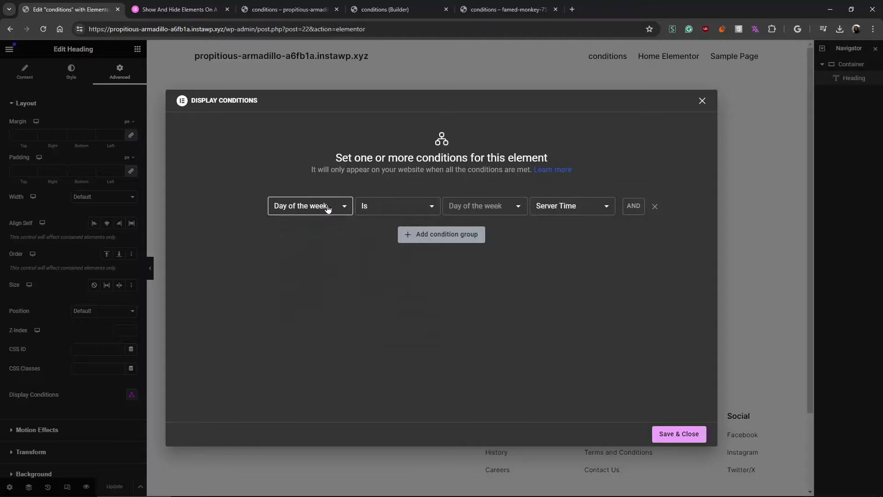
pyautogui.click(596, 207)
pyautogui.click(300, 211)
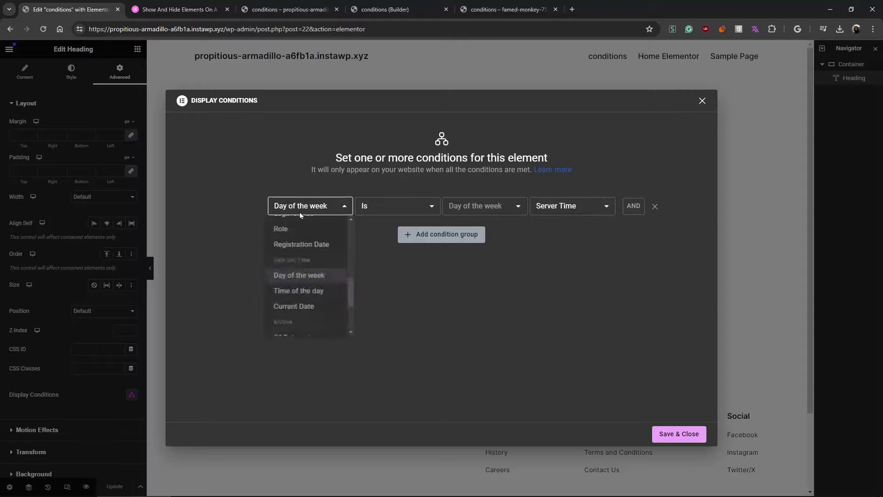
pyautogui.scroll(-3, 304, 294)
pyautogui.click(298, 334)
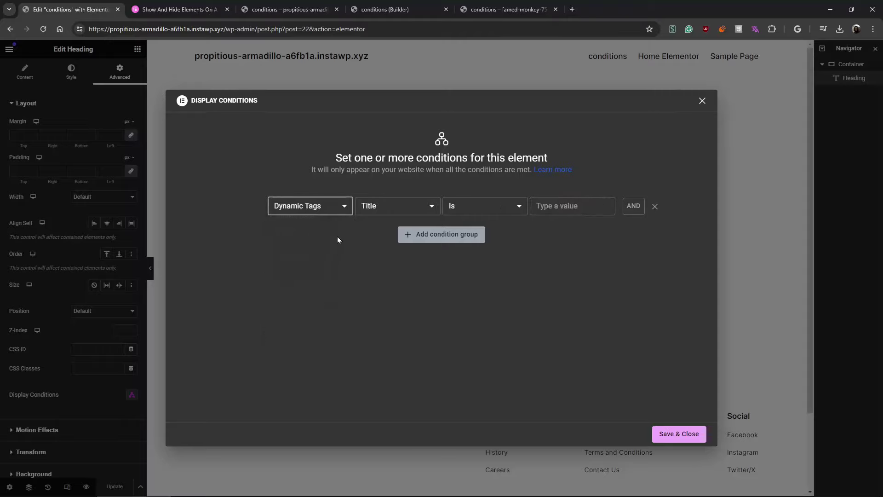
# - Examine the condition type, tag and comparison choices of the Dynamic Tags condition
pyautogui.click(304, 217)
pyautogui.click(304, 217)
pyautogui.click(307, 206)
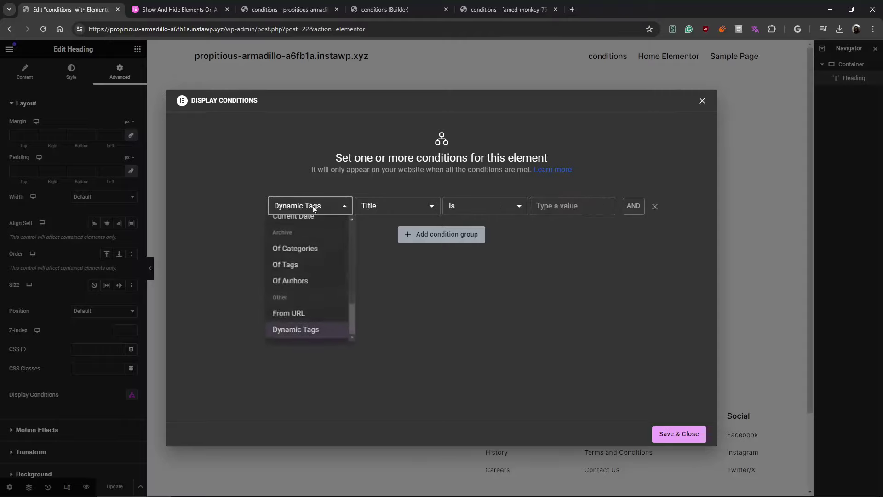
pyautogui.click(395, 205)
pyautogui.click(405, 206)
pyautogui.scroll(-2, 405, 285)
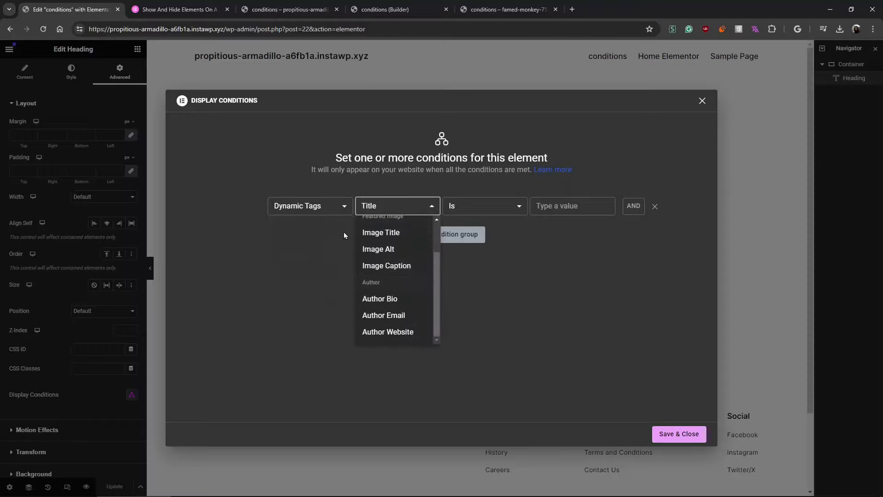
pyautogui.click(481, 209)
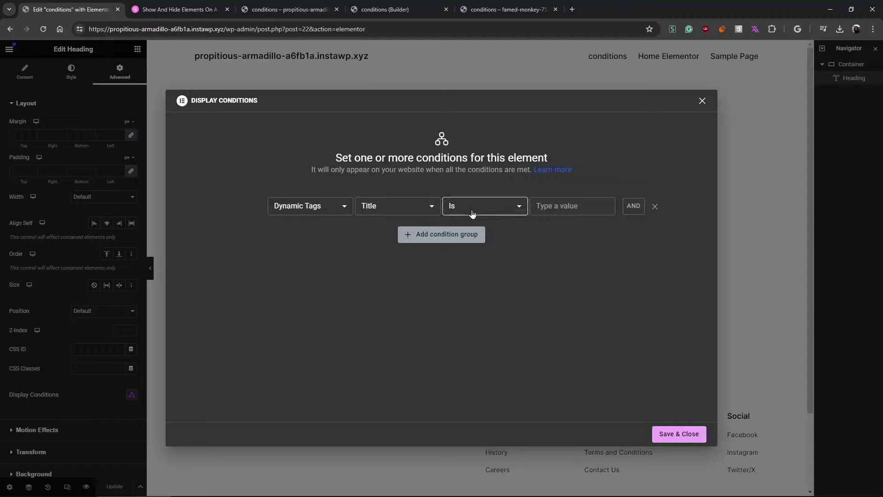
pyautogui.click(481, 212)
pyautogui.click(444, 205)
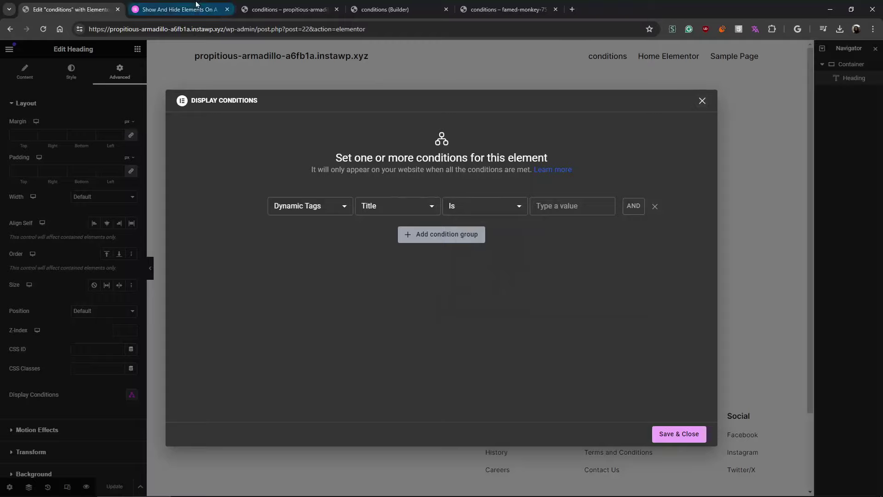
# - Switch to Elementor's Display Conditions help article, review its opening section and close the in-page search
pyautogui.click(179, 10)
pyautogui.scroll(15, 486, 163)
pyautogui.scroll(10, 485, 164)
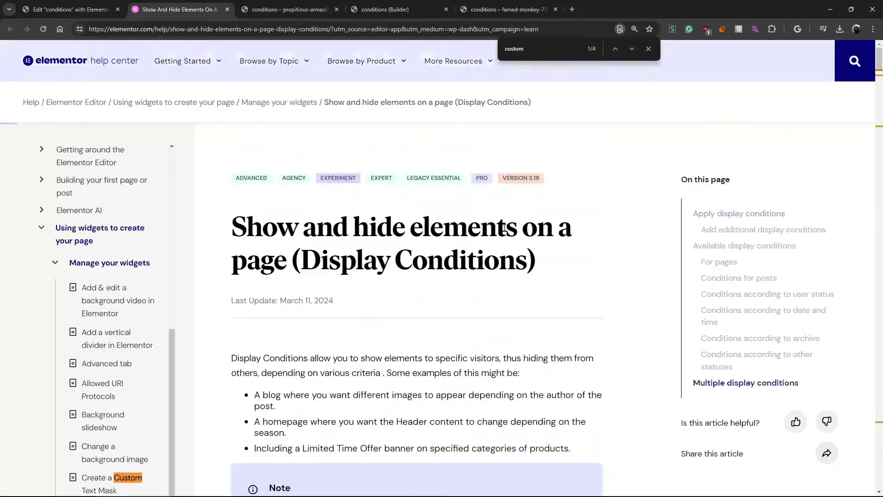
pyautogui.scroll(-6, 572, 334)
pyautogui.click(648, 49)
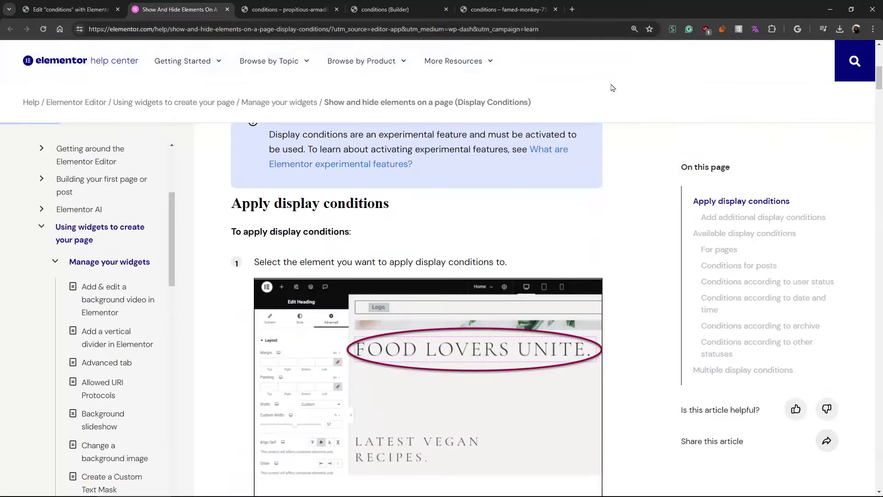
# - Return to the Bricks builder and check the condition types listed around the heading's Dynamic data condition
pyautogui.click(378, 7)
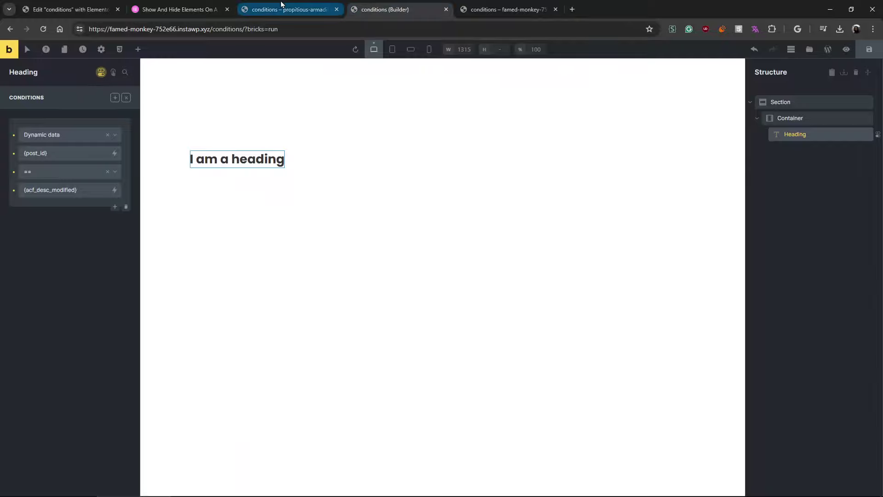
pyautogui.moveTo(283, 6)
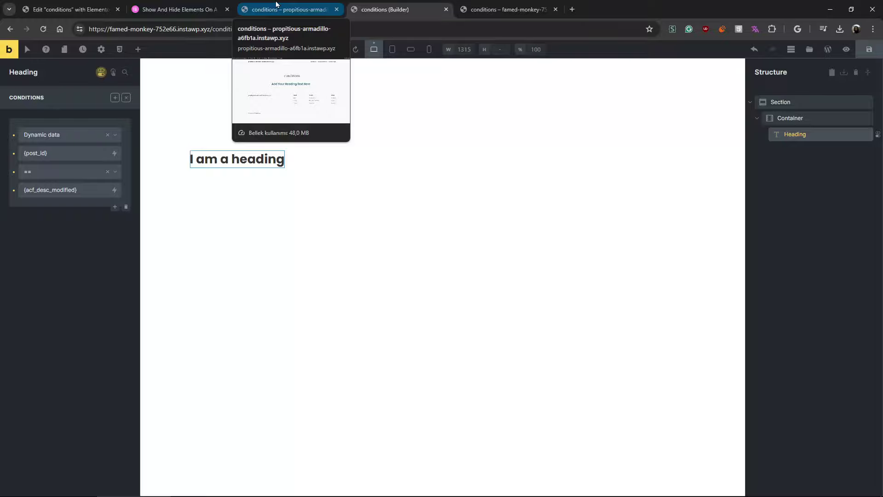
pyautogui.click(51, 135)
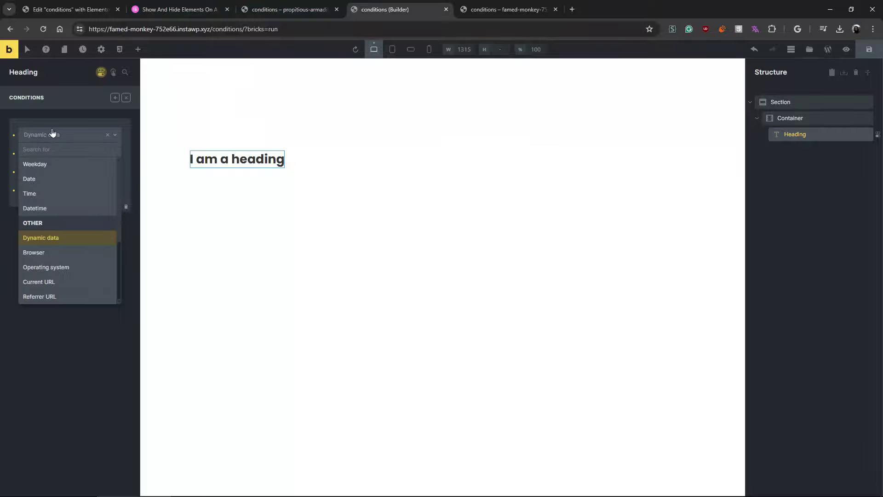
pyautogui.click(52, 133)
# - Return to the Elementor editor and examine the Archive, Featured Image and Author tags available for Dynamic Tags
pyautogui.click(70, 4)
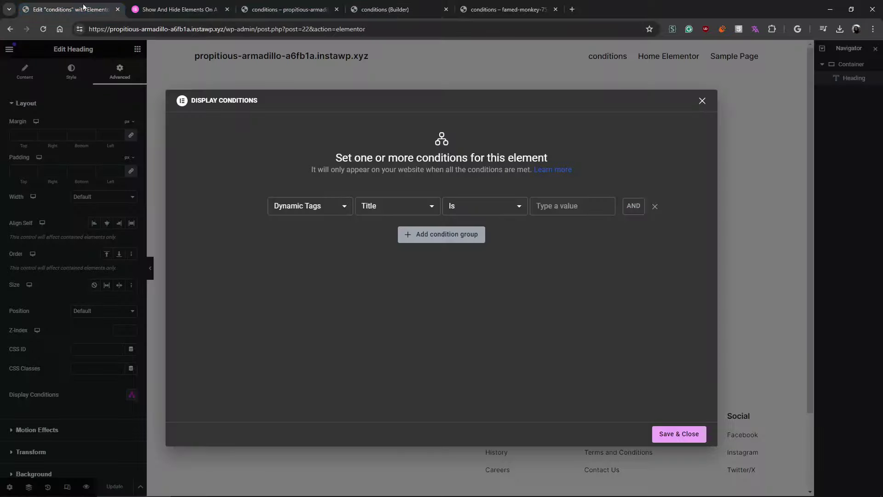
pyautogui.click(390, 207)
pyautogui.scroll(-1, 407, 269)
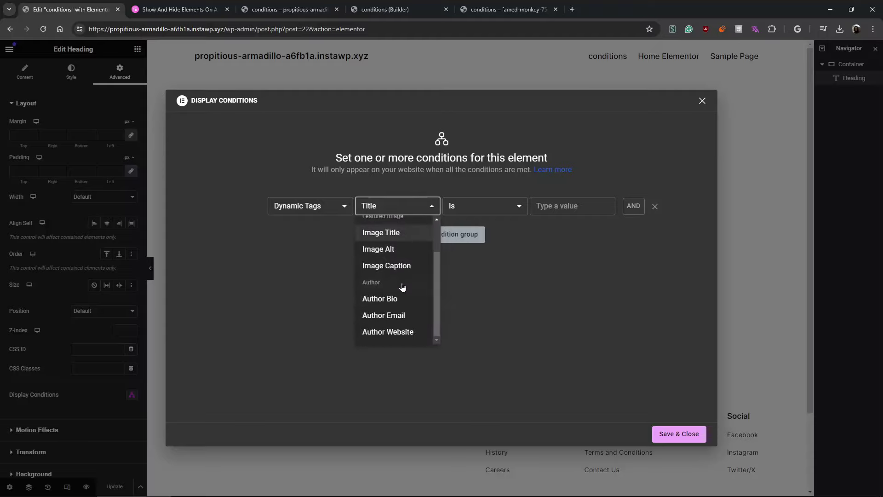
pyautogui.scroll(2, 439, 262)
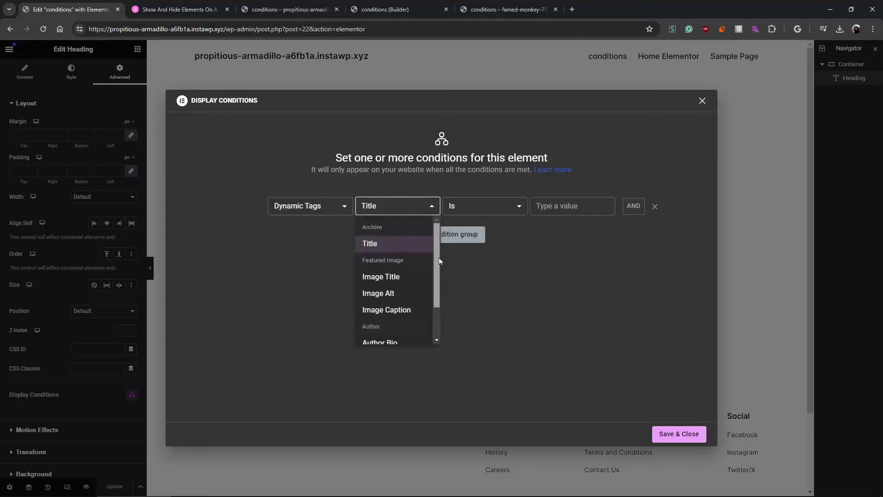
pyautogui.scroll(-2, 438, 257)
pyautogui.scroll(1, 437, 269)
pyautogui.moveTo(437, 269); pyautogui.dragTo(437, 316)
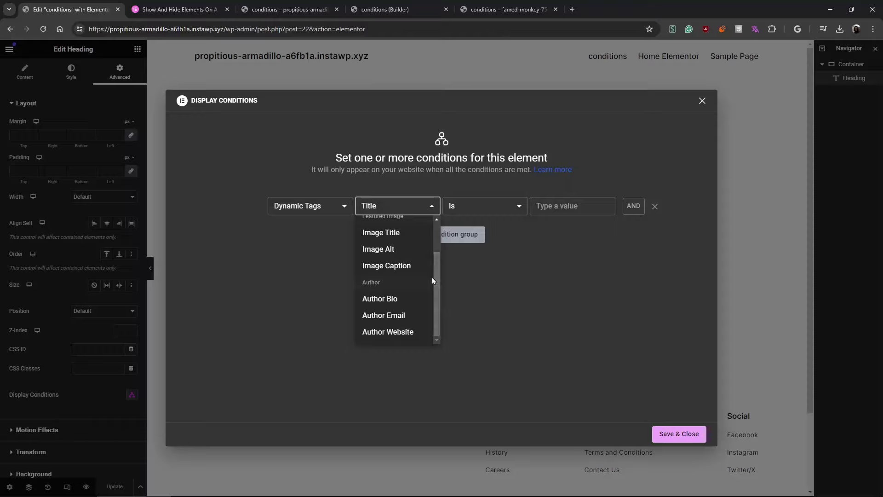
pyautogui.moveTo(437, 281)
pyautogui.mouseDown()
pyautogui.moveTo(437, 244)
pyautogui.moveTo(436, 282)
pyautogui.mouseUp()
pyautogui.click(479, 293)
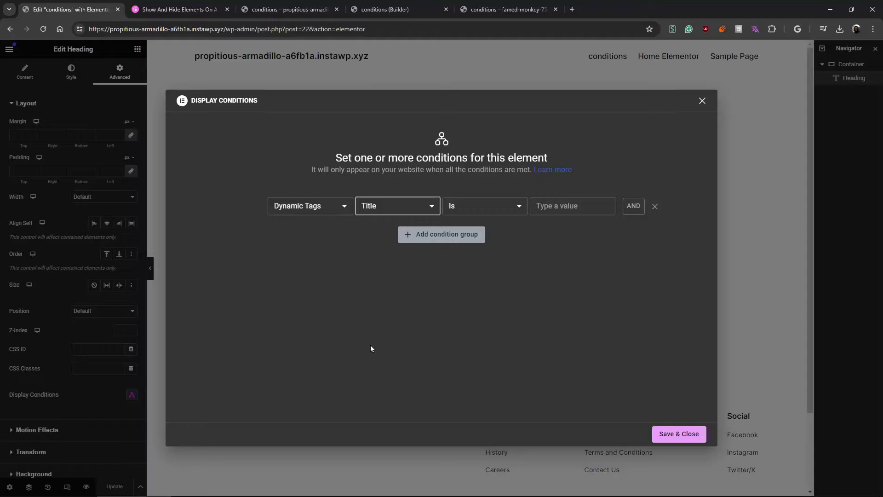
# - From the Elementor site's front-end page, open the WordPress dashboard in a new browser tab placed first
pyautogui.click(285, 9)
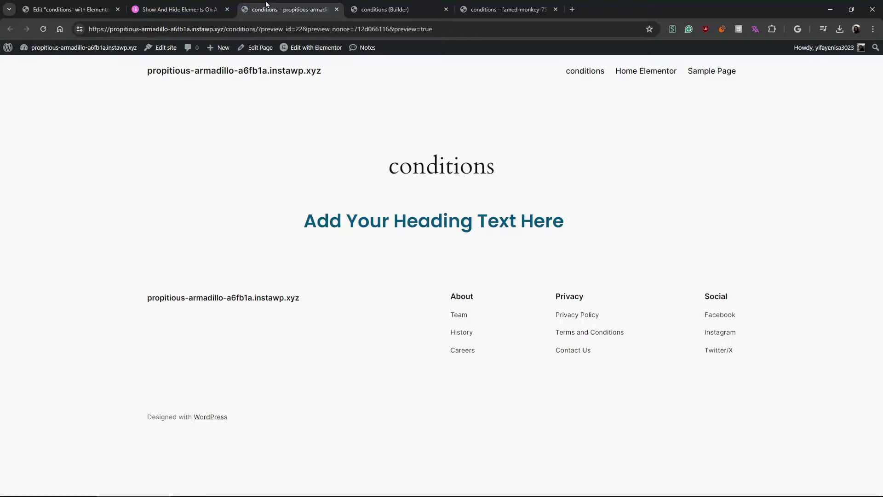
pyautogui.moveTo(64, 48)
pyautogui.middleClick(37, 61)
pyautogui.moveTo(84, 1); pyautogui.dragTo(64, 9)
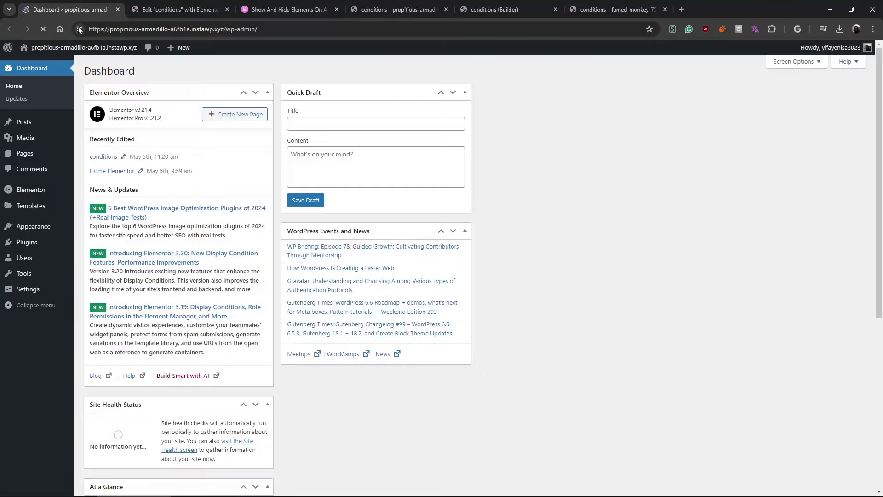
# - Open the Popups templates list and load the testpop draft in the Elementor editor
pyautogui.moveTo(49, 194)
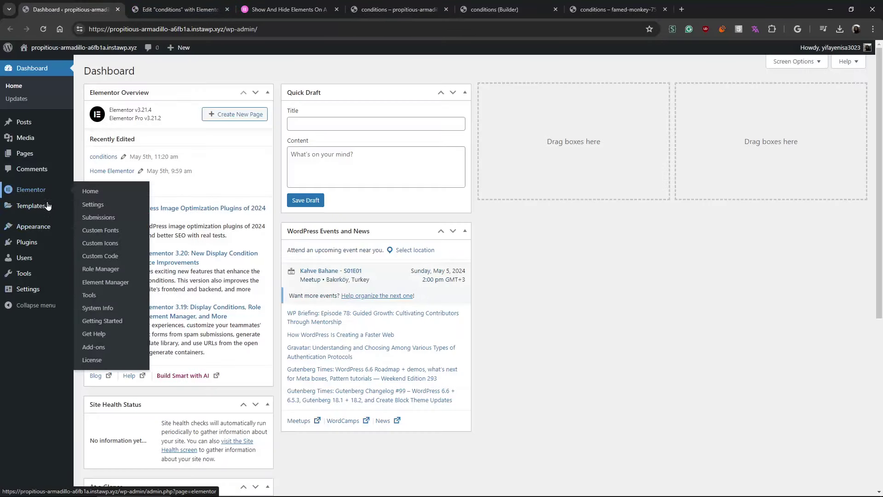
pyautogui.click(113, 231)
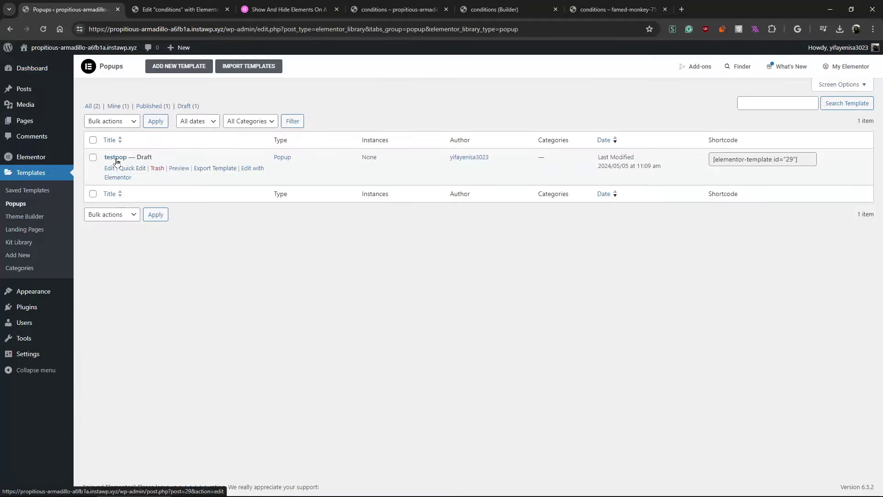
pyautogui.click(115, 157)
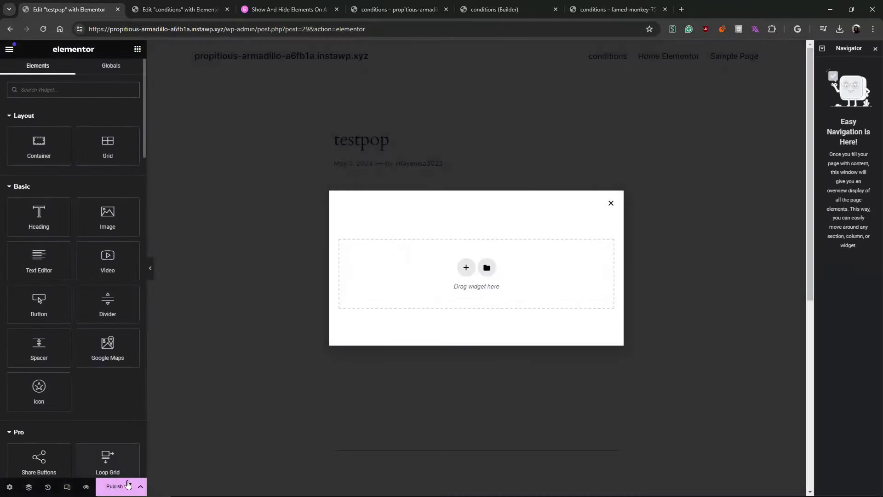
# - Open the testpop popup's publish settings and examine its Conditions, Triggers and Advanced Rules options
pyautogui.click(140, 486)
pyautogui.click(87, 408)
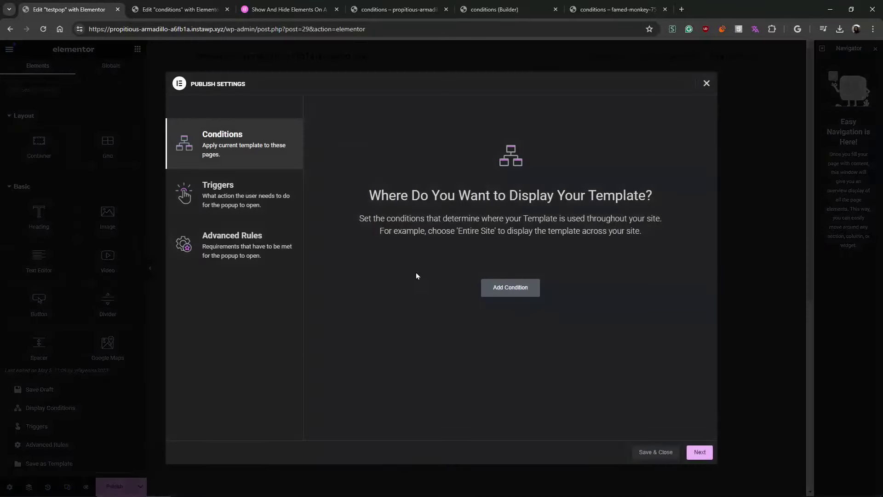
pyautogui.click(258, 184)
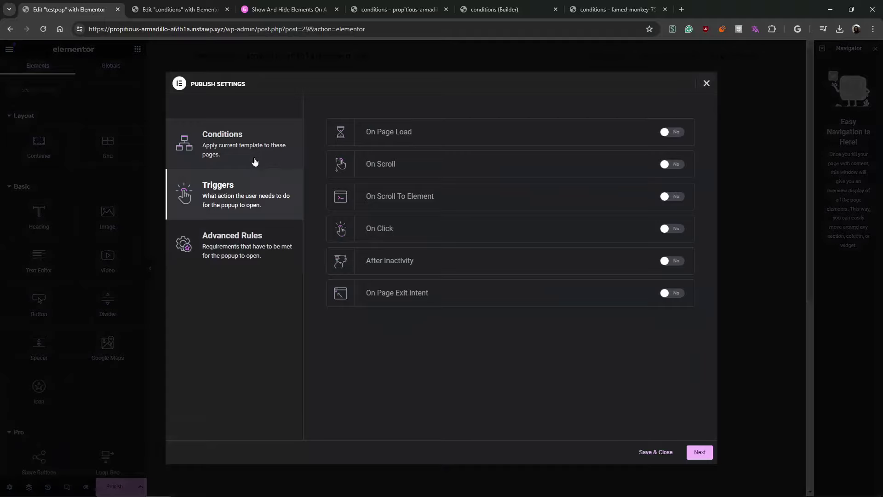
pyautogui.click(254, 257)
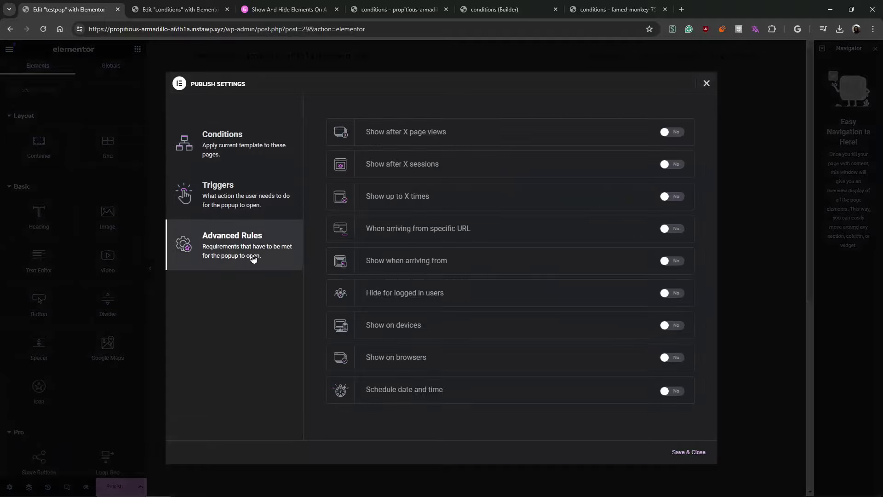
pyautogui.click(241, 198)
pyautogui.click(253, 151)
pyautogui.click(255, 228)
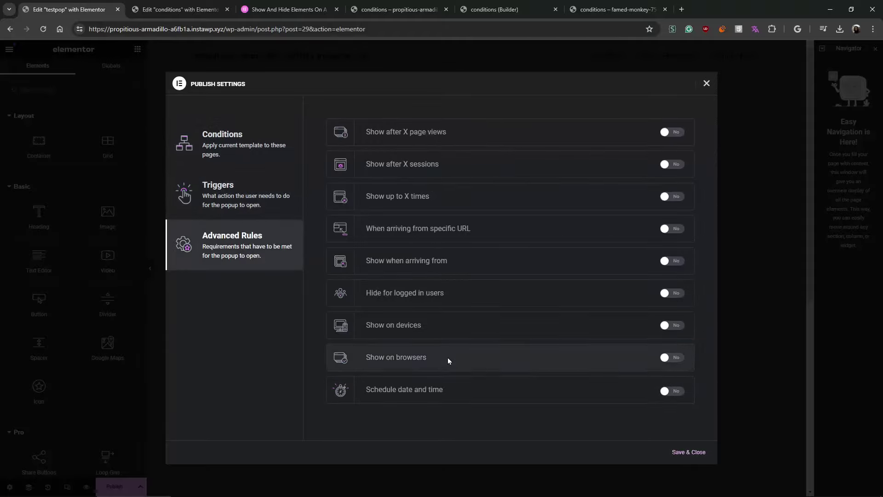
pyautogui.click(239, 195)
# - Check the heading's conditions in the Bricks builder and compare them with the Advanced Rules of the testpop popup
pyautogui.click(509, 10)
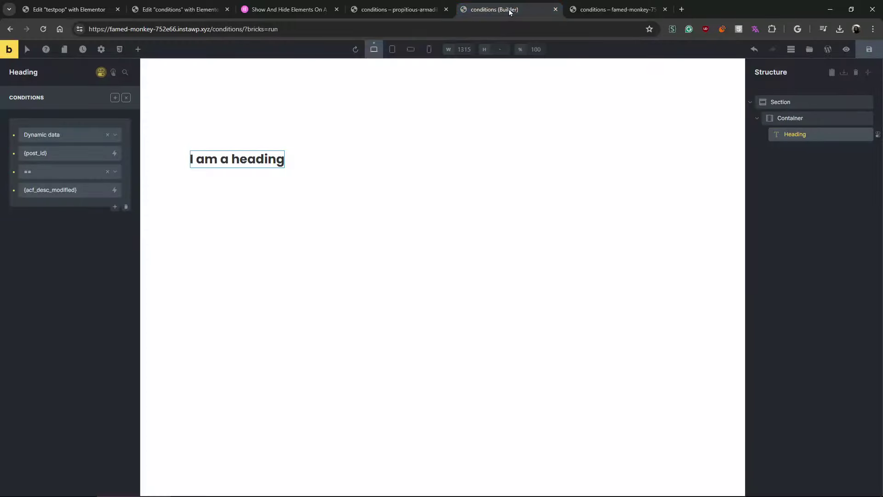
pyautogui.click(60, 10)
pyautogui.click(242, 232)
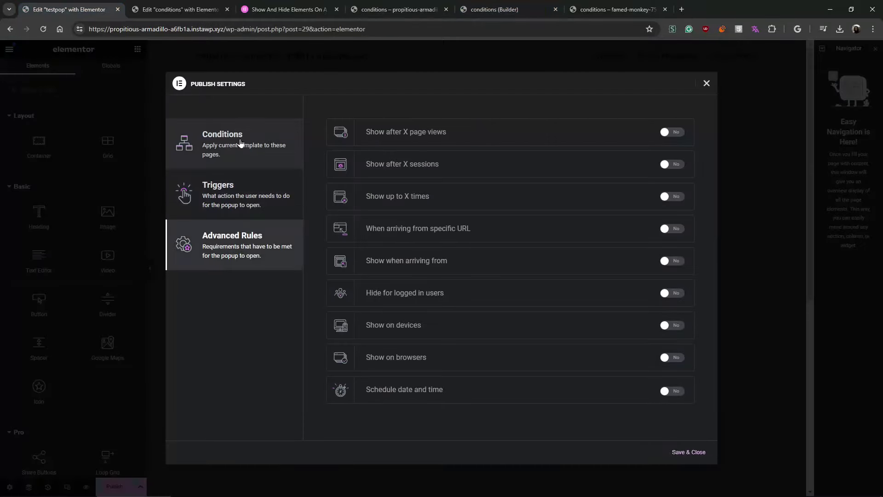
# - In the Elementor conditions page editor, try adding an AND condition after the heading's Dynamic Tags condition and remove it again
pyautogui.click(180, 9)
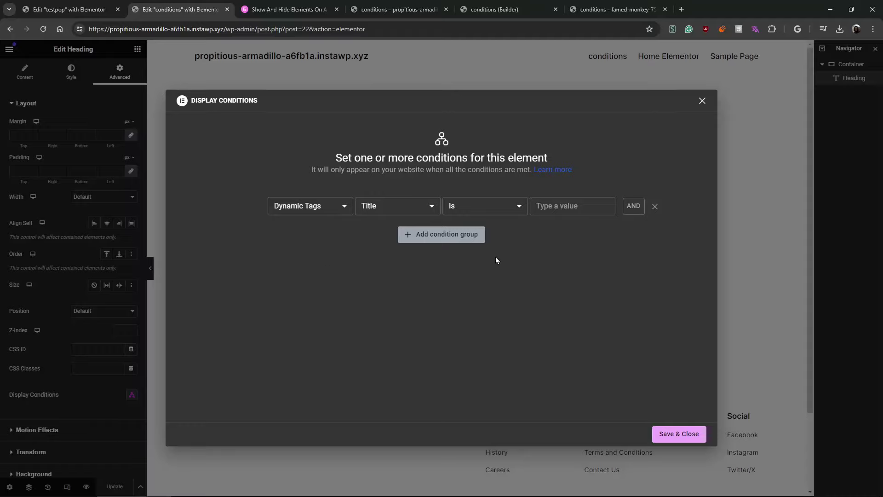
pyautogui.click(630, 214)
pyautogui.click(654, 229)
# - In the Bricks builder, add an AND condition of type Post ID to the heading with a dynamic data tag as its value
pyautogui.click(494, 7)
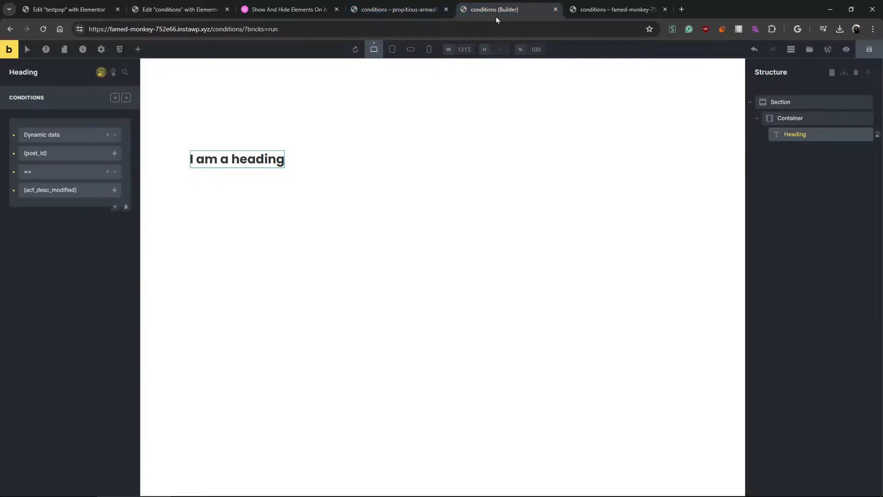
pyautogui.click(115, 207)
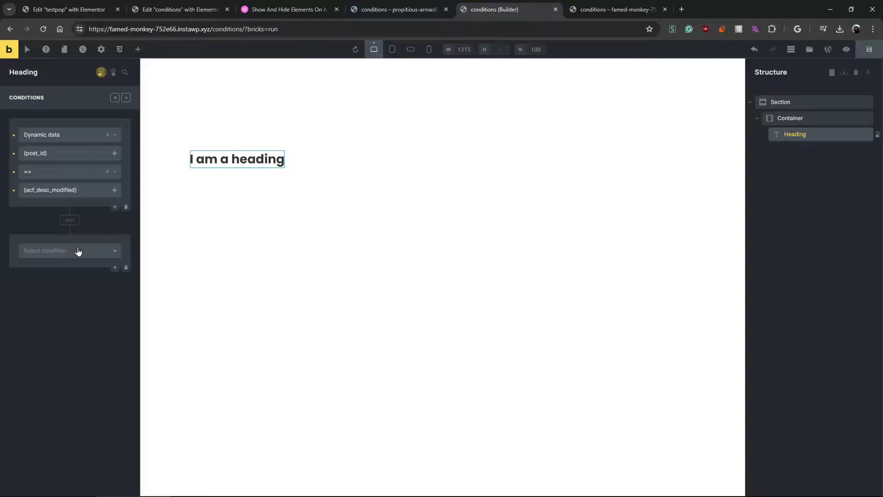
pyautogui.tripleClick(52, 153)
pyautogui.click(54, 252)
pyautogui.click(55, 292)
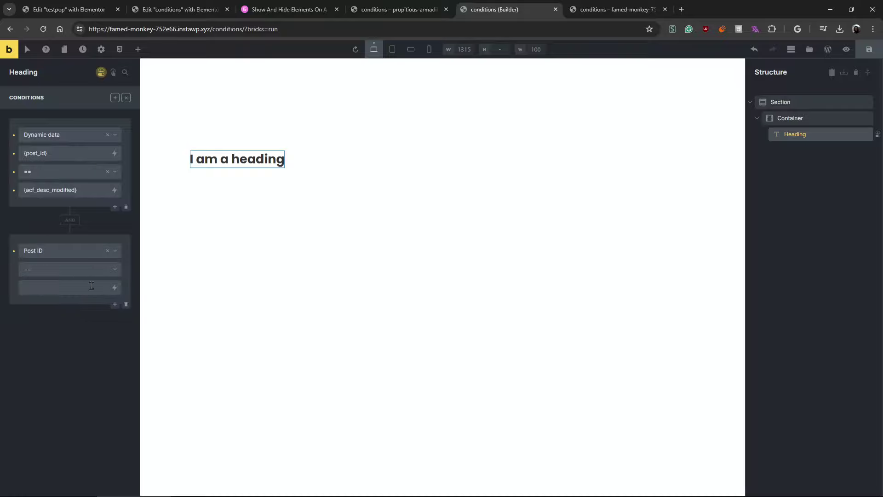
pyautogui.click(114, 287)
pyautogui.click(78, 383)
# - Add one more AND condition below the Post ID condition and delete both, keeping only the Dynamic data condition
pyautogui.click(115, 304)
pyautogui.click(127, 366)
pyautogui.click(126, 304)
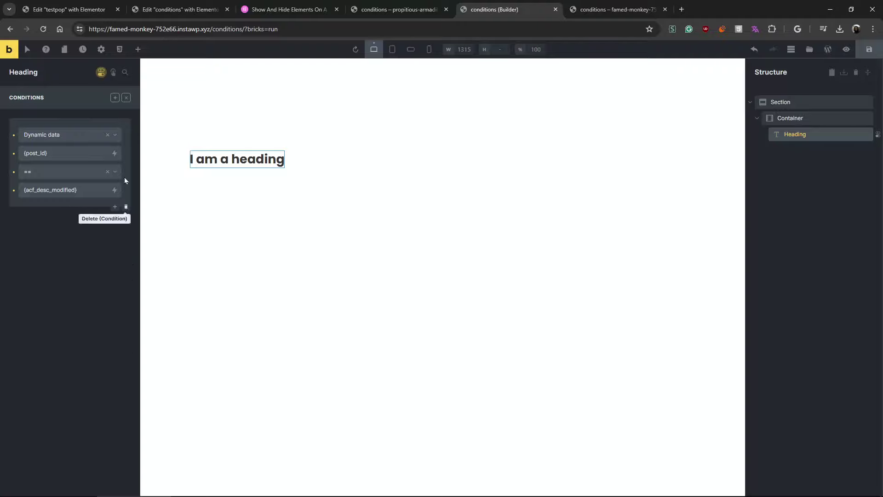
# - Add an OR condition to the heading using Post title with the dynamic value {url_parameter}
pyautogui.click(115, 98)
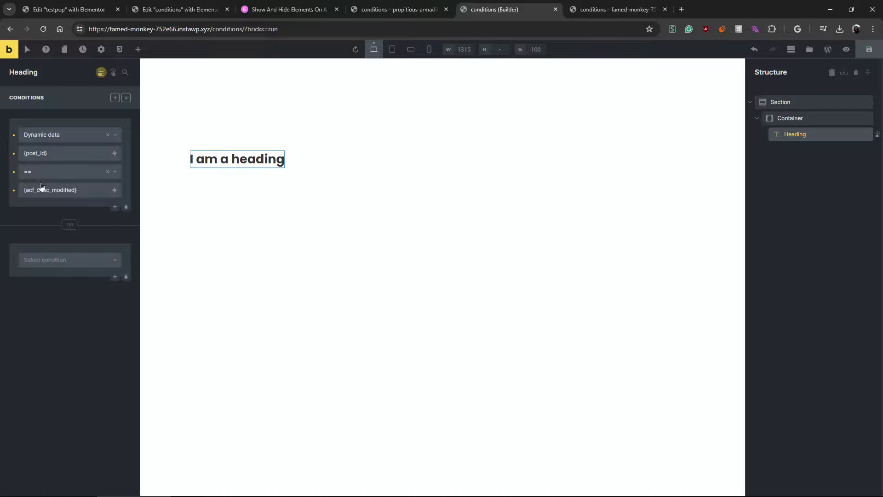
pyautogui.click(77, 263)
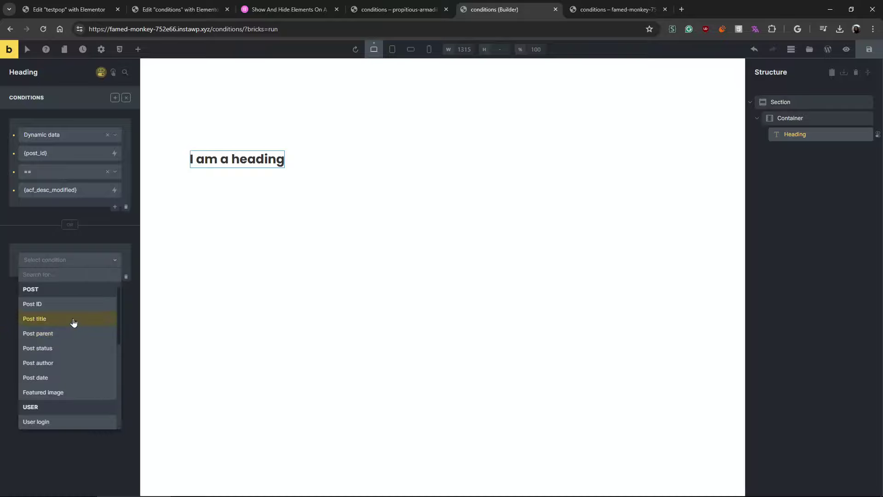
pyautogui.click(73, 319)
pyautogui.click(113, 303)
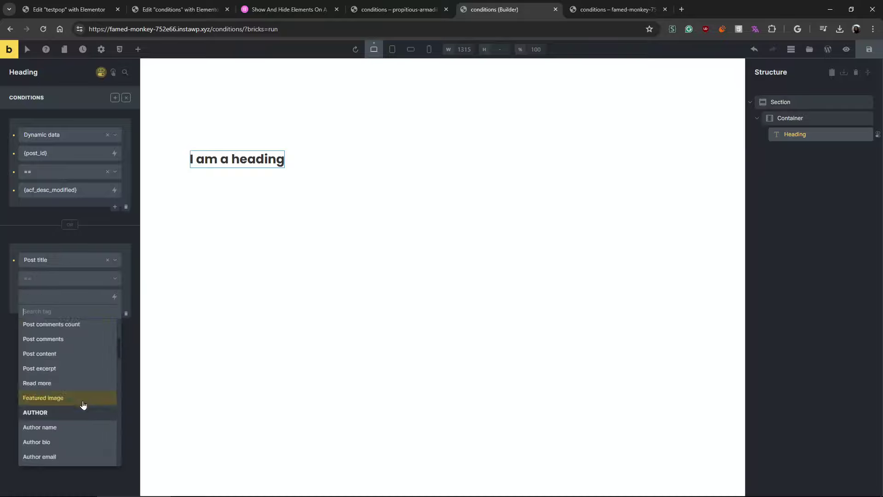
pyautogui.click(79, 402)
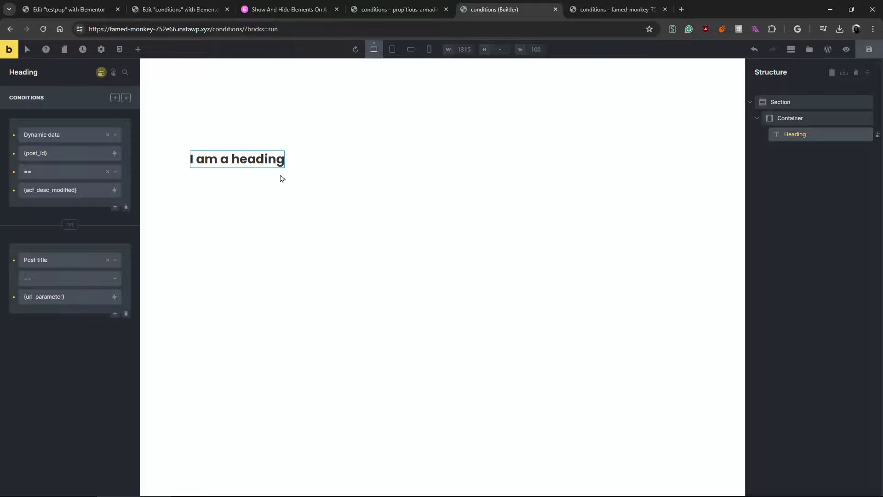
pyautogui.tripleClick(207, 157)
pyautogui.click(87, 383)
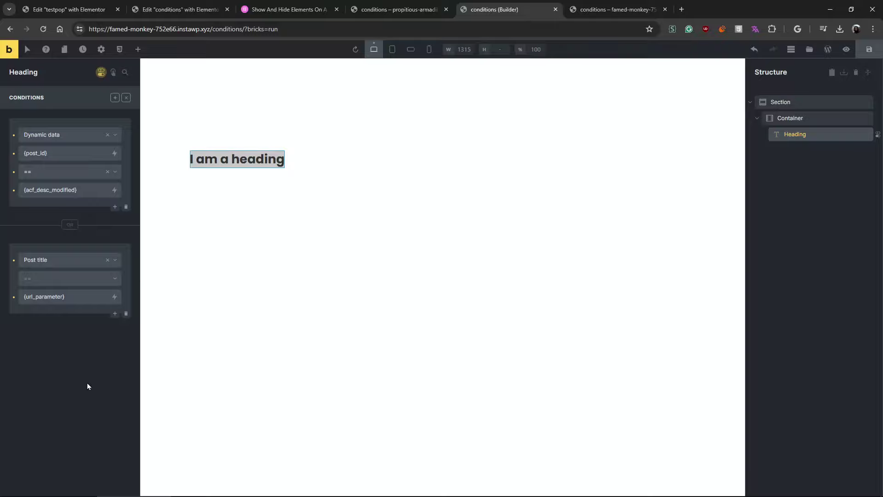
pyautogui.click(200, 160)
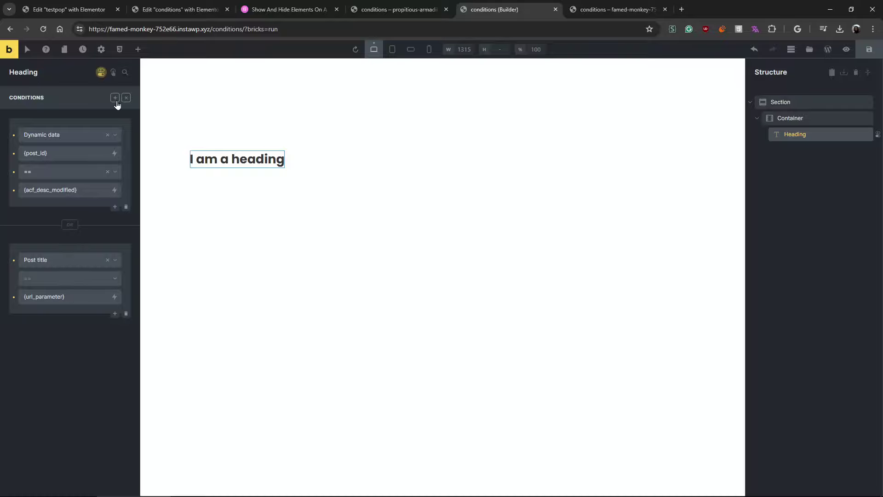
# - Change the heading's first condition from Dynamic data to Post title contains "hello"
pyautogui.click(69, 138)
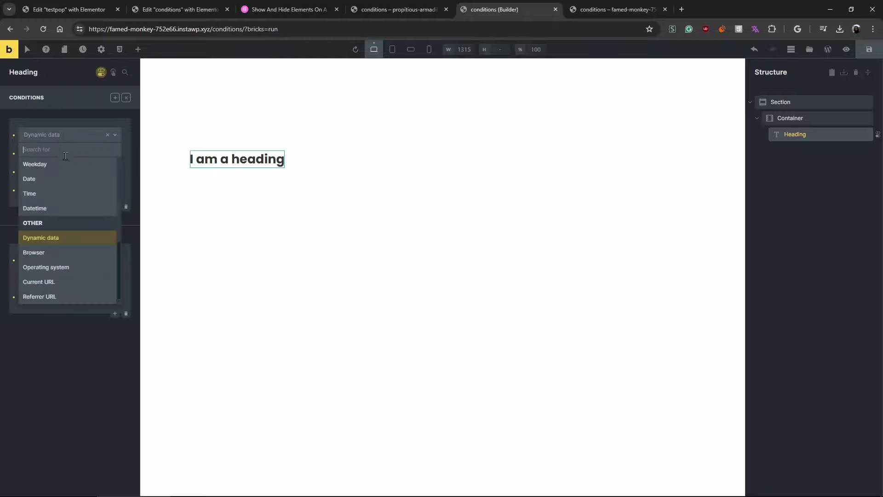
pyautogui.scroll(5, 67, 241)
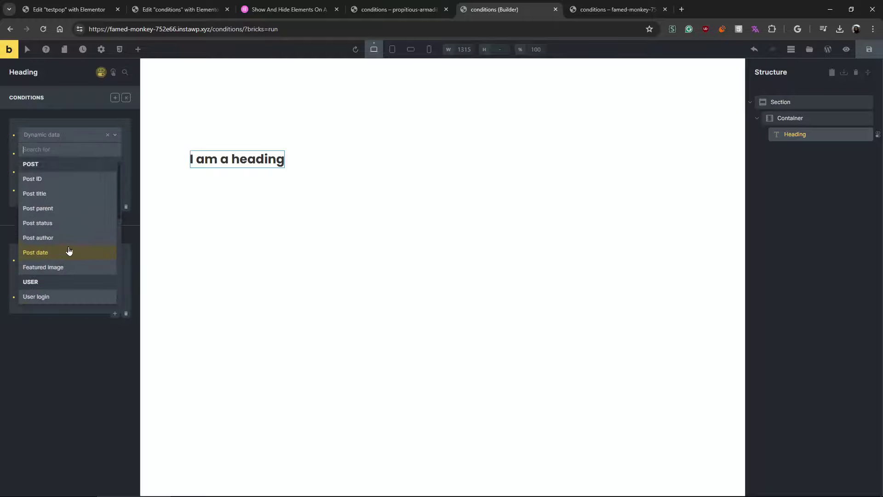
pyautogui.click(57, 198)
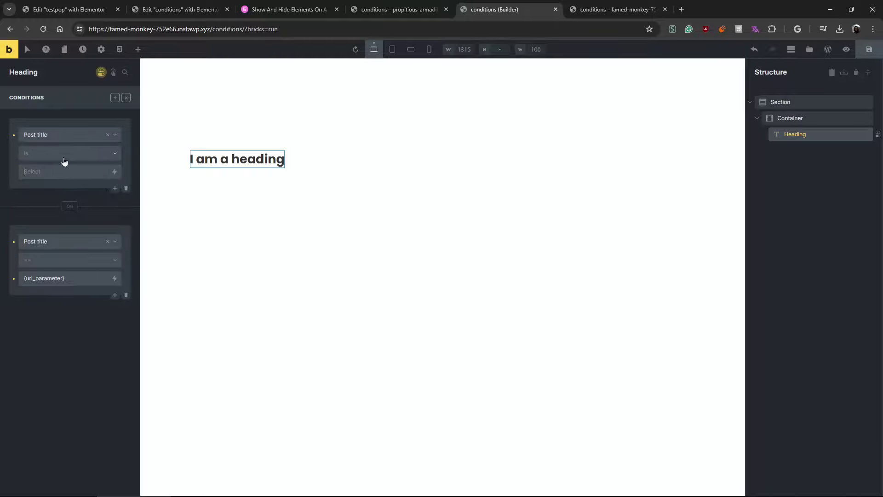
pyautogui.click(64, 160)
pyautogui.click(64, 195)
pyautogui.write('hello')
# - Set the second Post title condition to contains "what"
pyautogui.click(70, 261)
pyautogui.click(58, 303)
pyautogui.tripleClick(62, 280)
pyautogui.write('what')
# - Add a third OR condition to the heading: Post title contains "you"
pyautogui.click(114, 98)
pyautogui.click(45, 348)
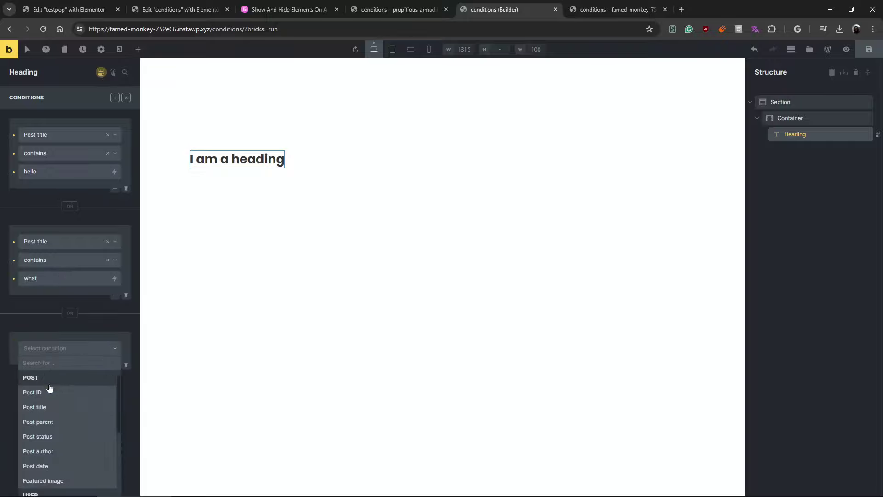
pyautogui.click(56, 411)
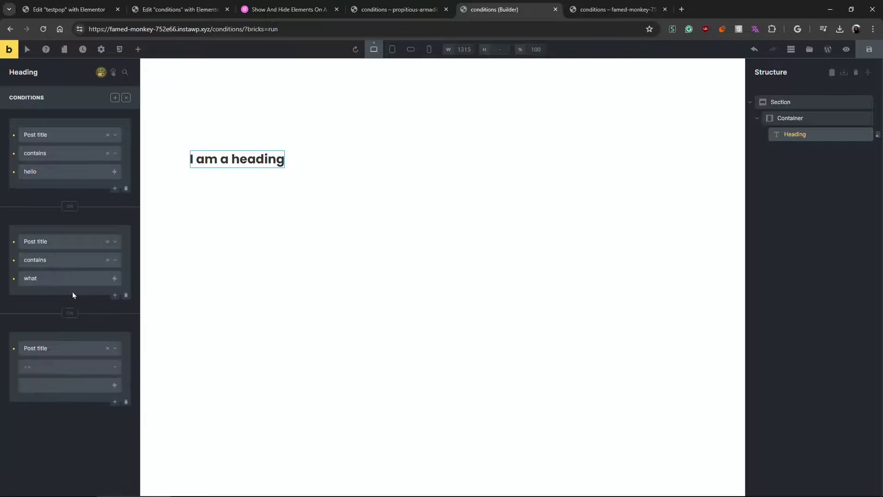
pyautogui.click(65, 368)
pyautogui.click(53, 411)
pyautogui.click(53, 390)
pyautogui.write('you')
# - Back in the Elementor heading's display conditions, browse the condition types, add three AND conditions and remove two of them
pyautogui.click(198, 5)
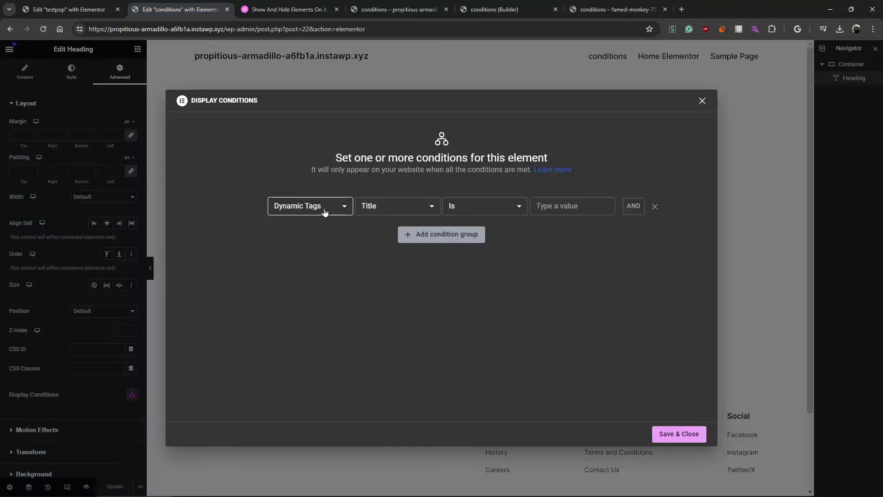
pyautogui.click(310, 205)
pyautogui.scroll(10, 339, 266)
pyautogui.click(635, 216)
pyautogui.click(635, 216)
pyautogui.click(633, 229)
pyautogui.click(634, 251)
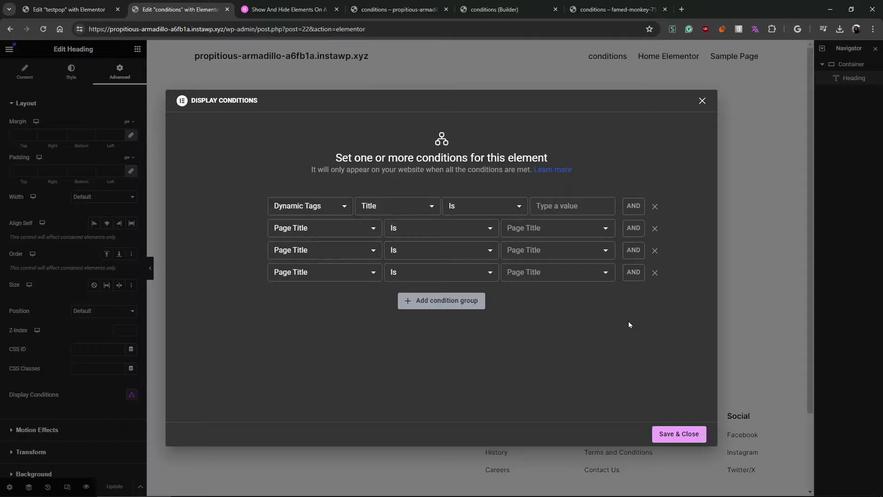
pyautogui.click(656, 253)
pyautogui.click(656, 252)
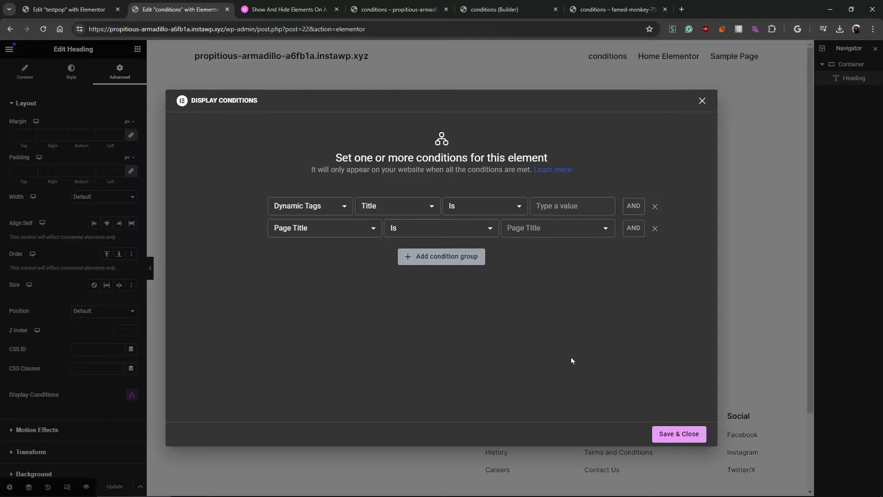
# - Add two more AND conditions and remove all the Page Title rows, leaving only the Dynamic Tags condition
pyautogui.click(634, 229)
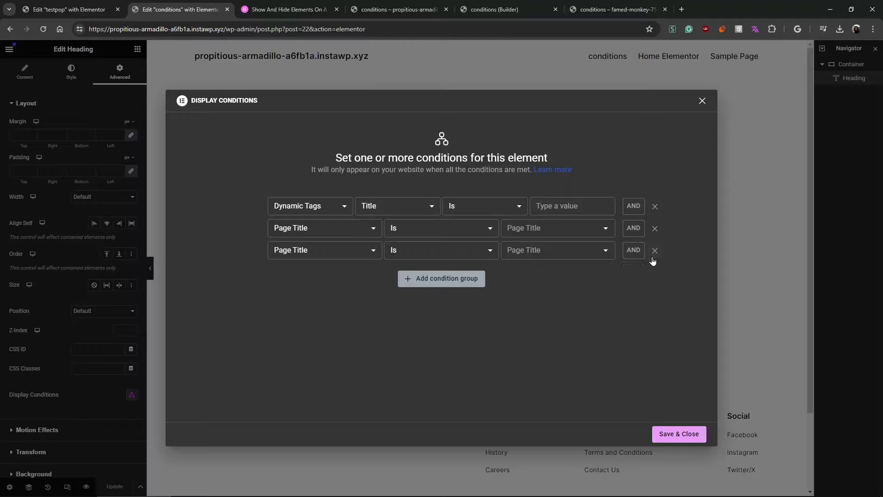
pyautogui.click(634, 214)
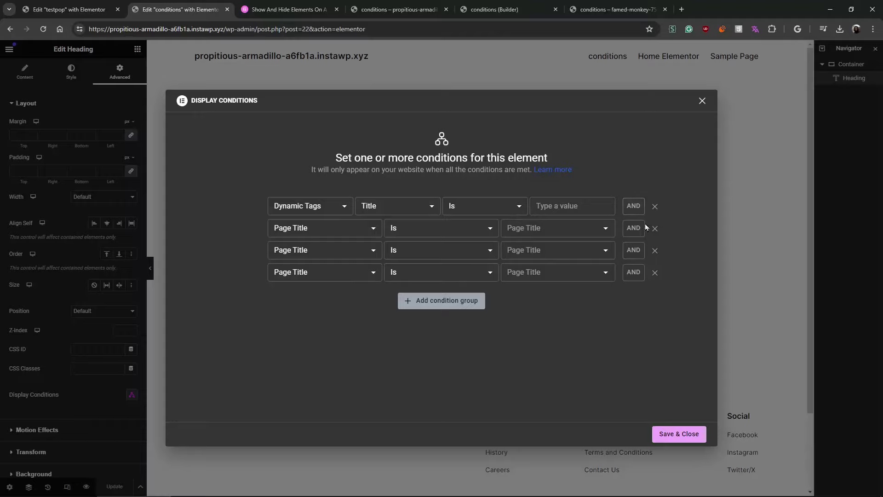
pyautogui.click(655, 228)
pyautogui.click(654, 228)
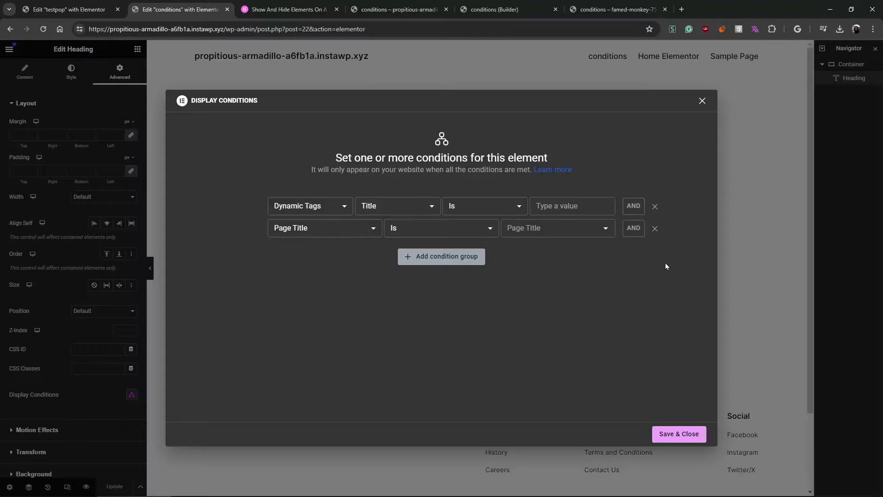
pyautogui.click(655, 228)
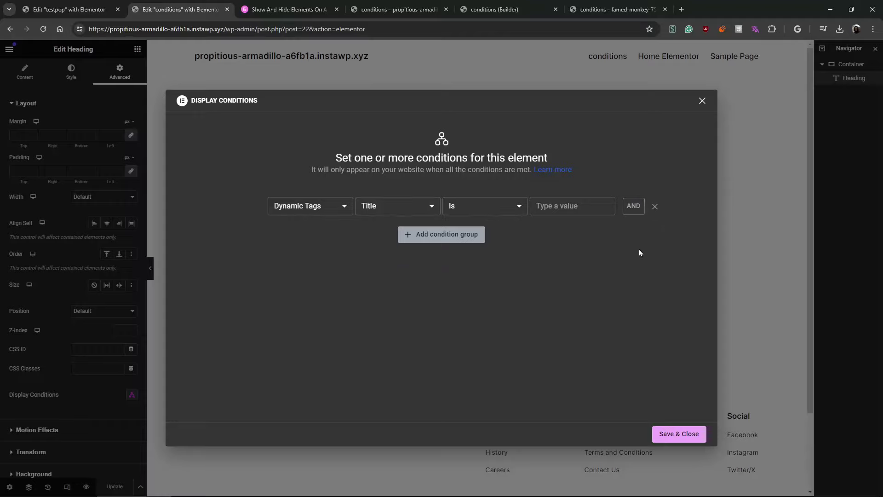
# - Try adding OR condition groups and remove the extras, keeping one Page Title group below the Dynamic Tags condition
pyautogui.click(465, 237)
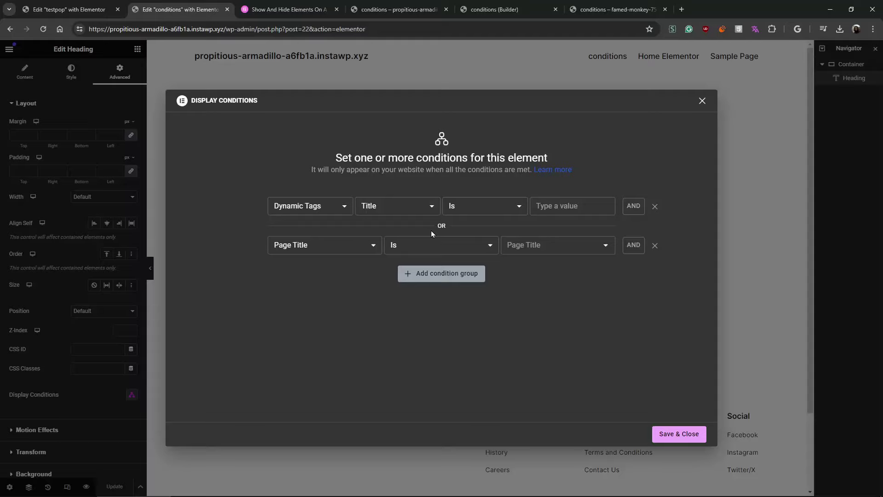
pyautogui.click(655, 246)
pyautogui.click(460, 236)
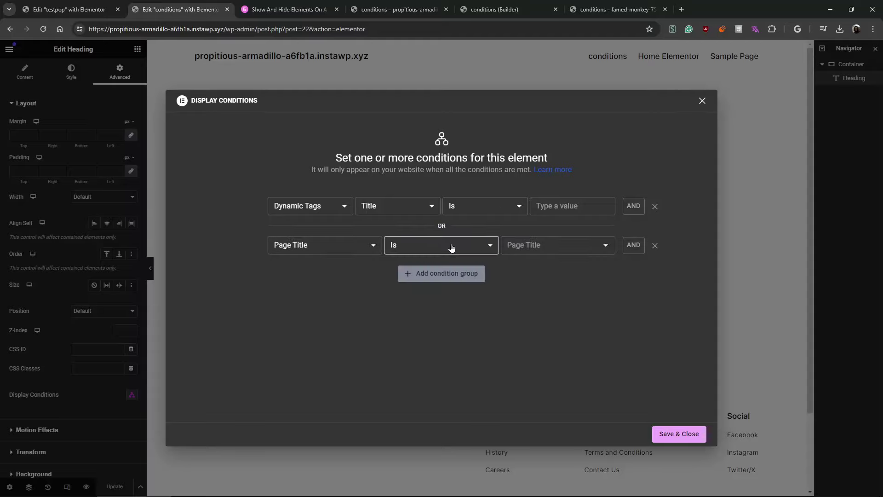
pyautogui.click(462, 280)
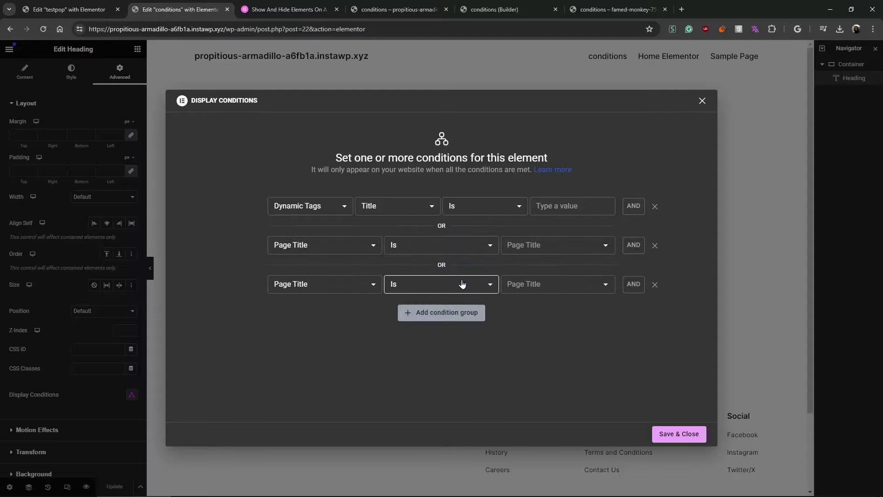
pyautogui.click(653, 284)
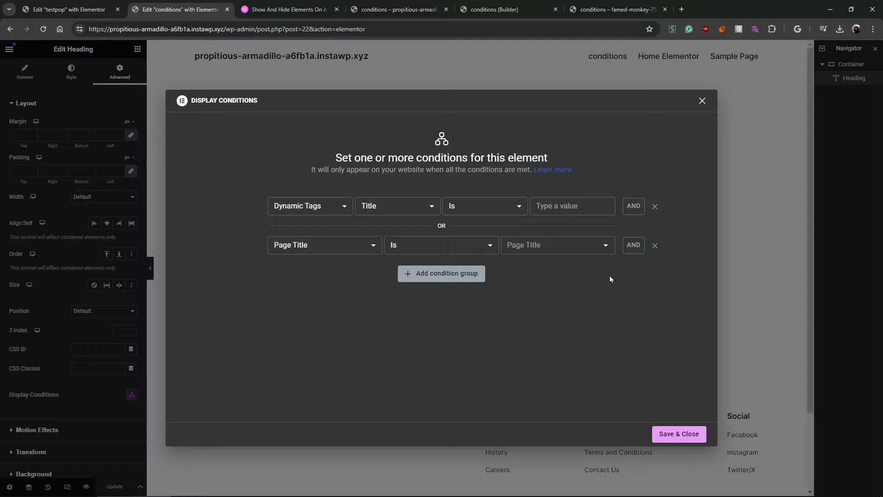
# - Check the Page Title condition's comparison options and change that second condition's type to Dynamic Tags
pyautogui.click(486, 251)
pyautogui.click(480, 247)
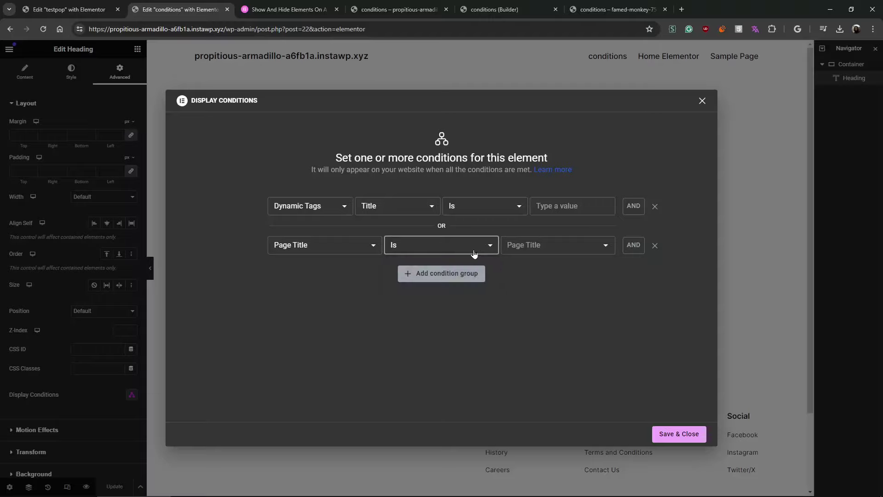
pyautogui.click(324, 206)
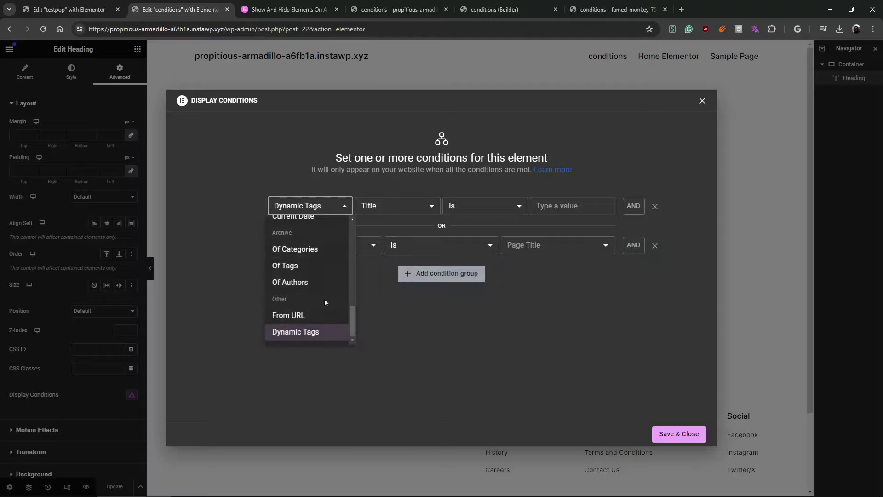
pyautogui.click(320, 333)
pyautogui.click(325, 248)
pyautogui.scroll(-5, 328, 331)
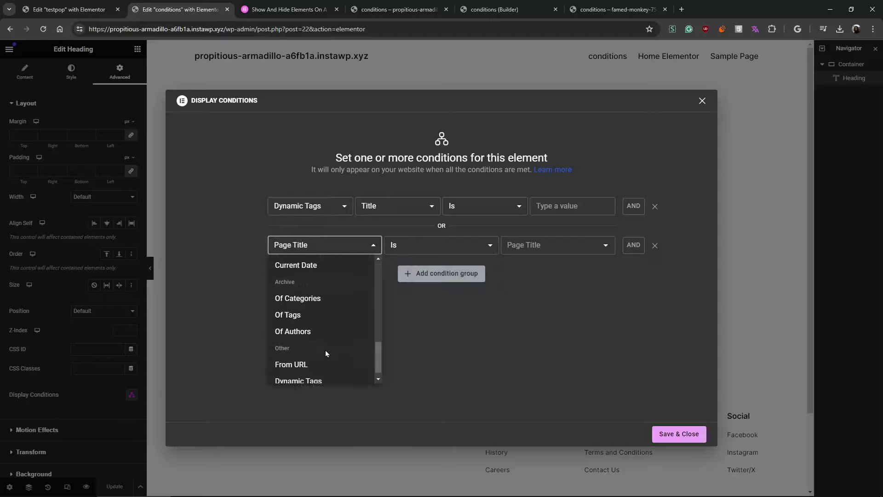
pyautogui.click(322, 372)
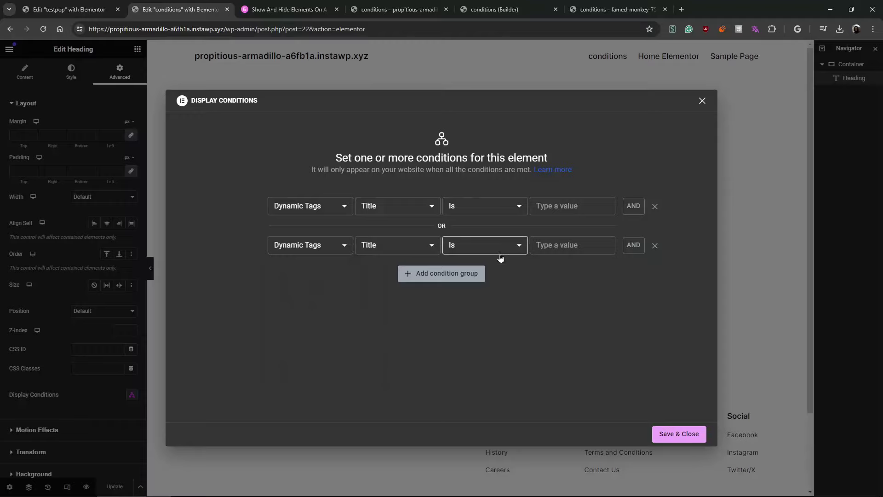
# - Examine the available dynamic tags and comparison operators for the second Dynamic Tags condition
pyautogui.click(419, 252)
pyautogui.scroll(-2, 410, 355)
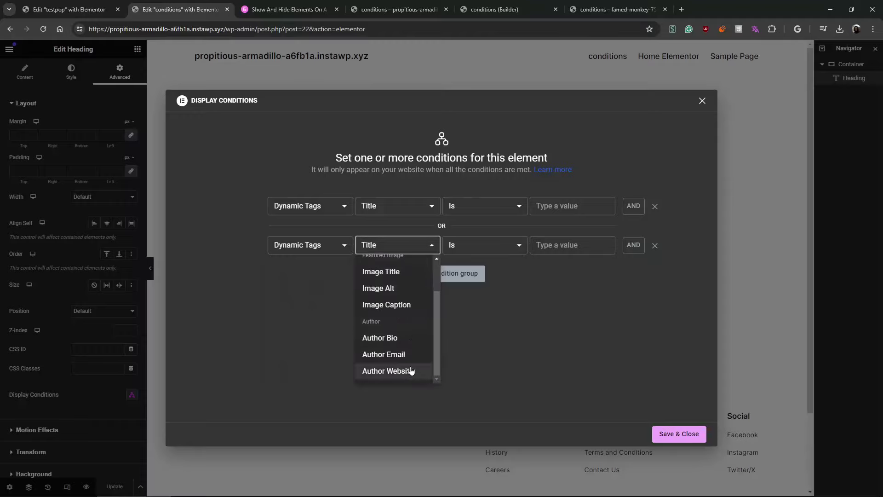
pyautogui.click(410, 247)
pyautogui.click(411, 247)
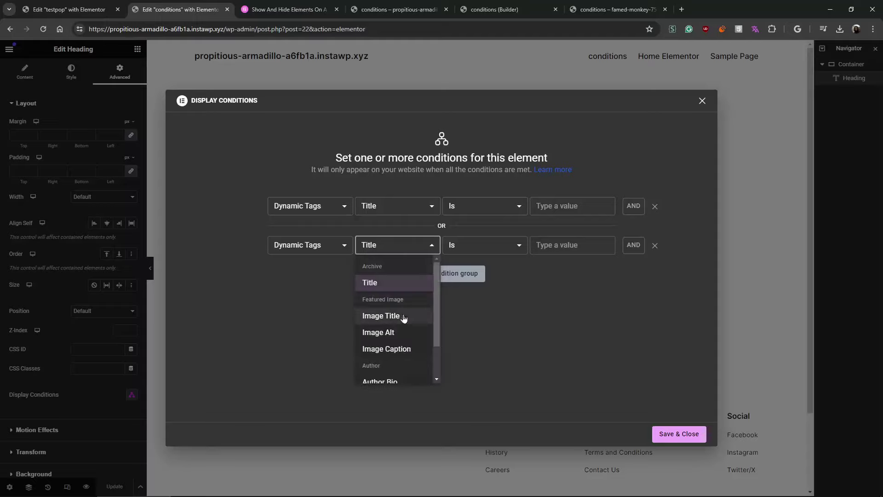
pyautogui.click(486, 250)
pyautogui.click(470, 250)
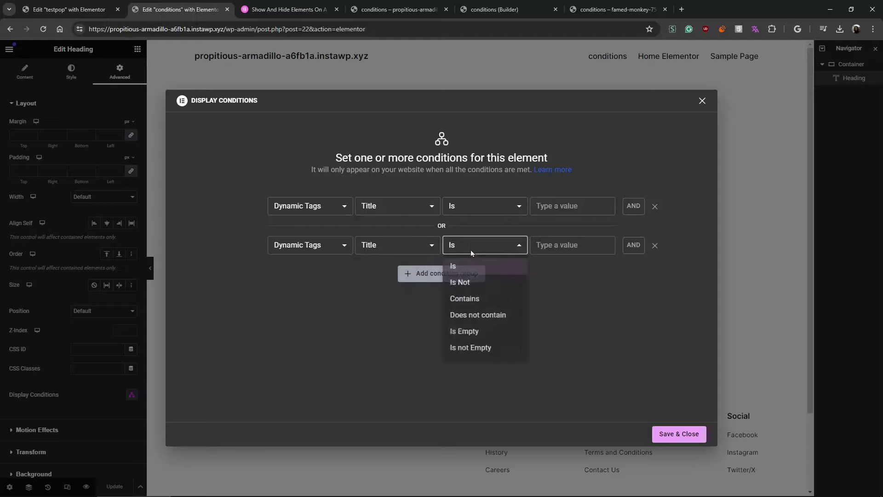
pyautogui.click(472, 247)
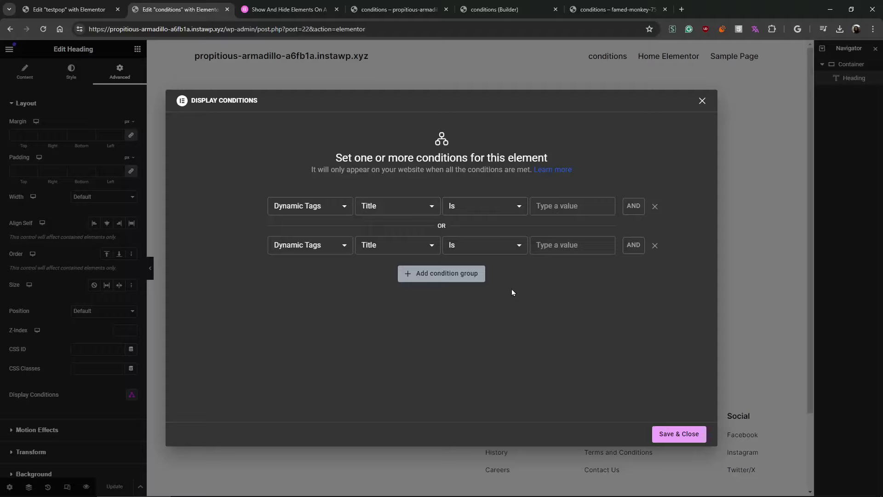
# - Review the Elementor display conditions article, the Elementor and Bricks condition pages, and the testpop popup's Advanced Rules
pyautogui.click(295, 9)
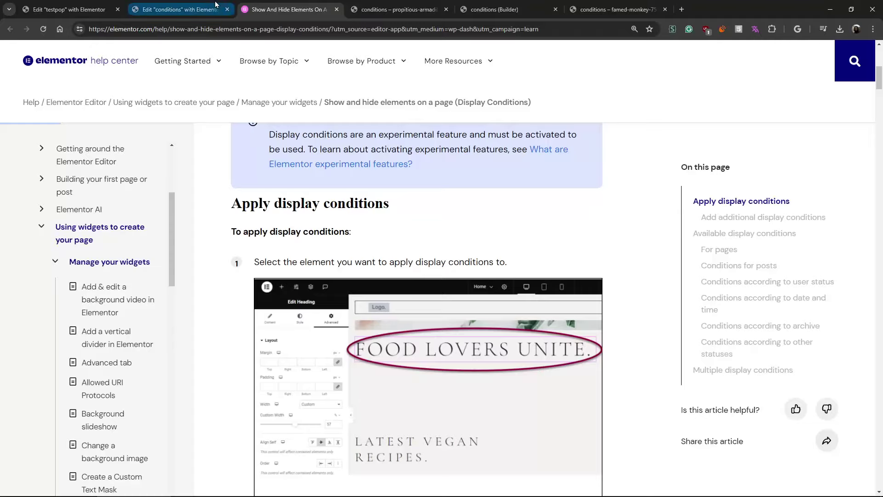
pyautogui.click(180, 9)
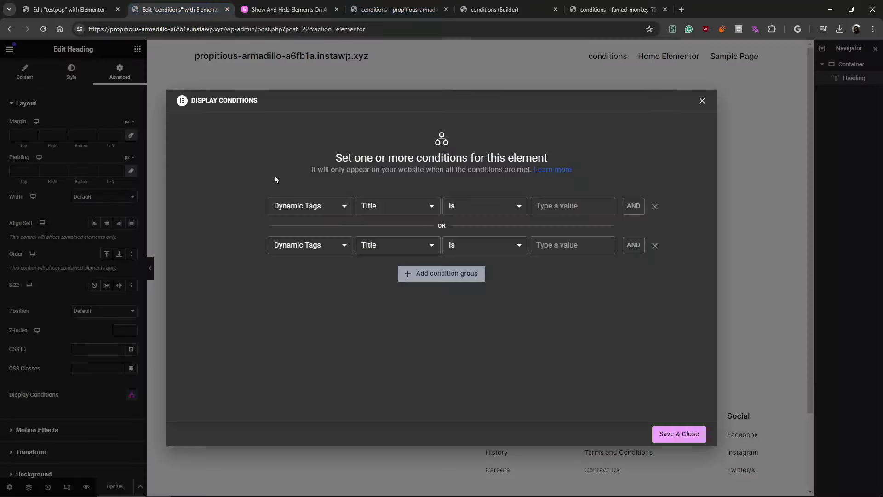
pyautogui.click(463, 164)
pyautogui.click(295, 9)
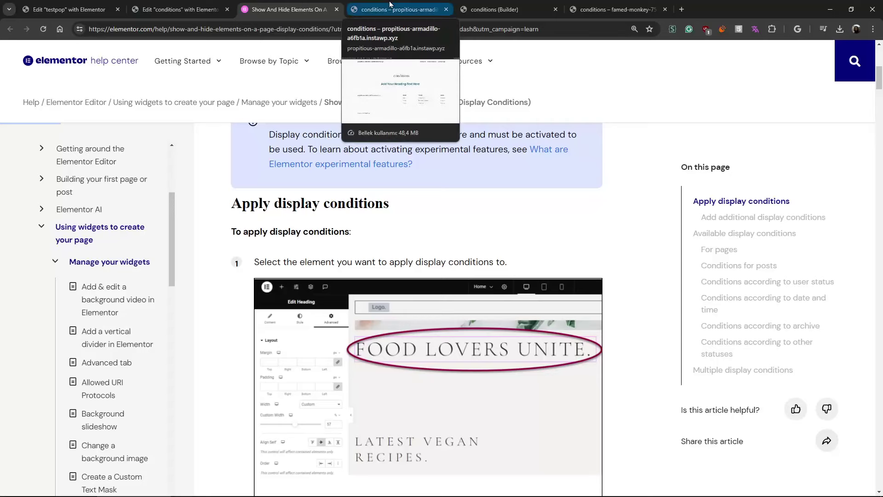
pyautogui.click(388, 6)
pyautogui.click(477, 5)
pyautogui.click(617, 10)
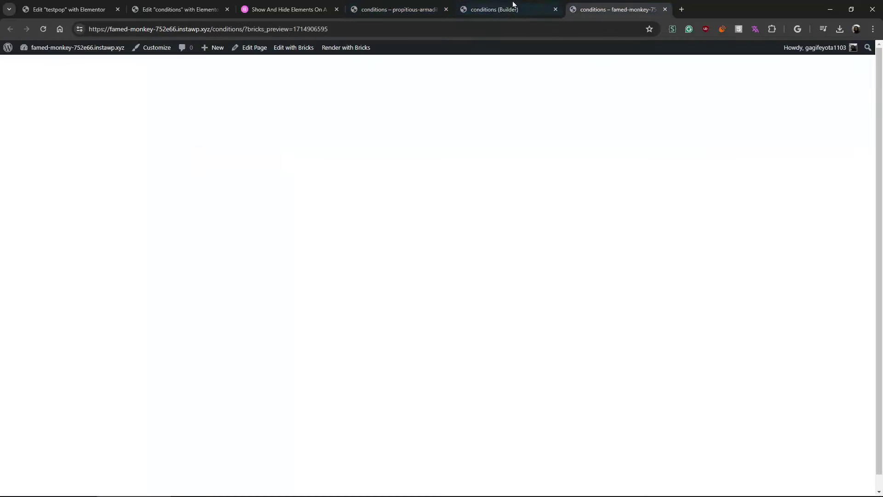
pyautogui.click(510, 5)
pyautogui.click(87, 9)
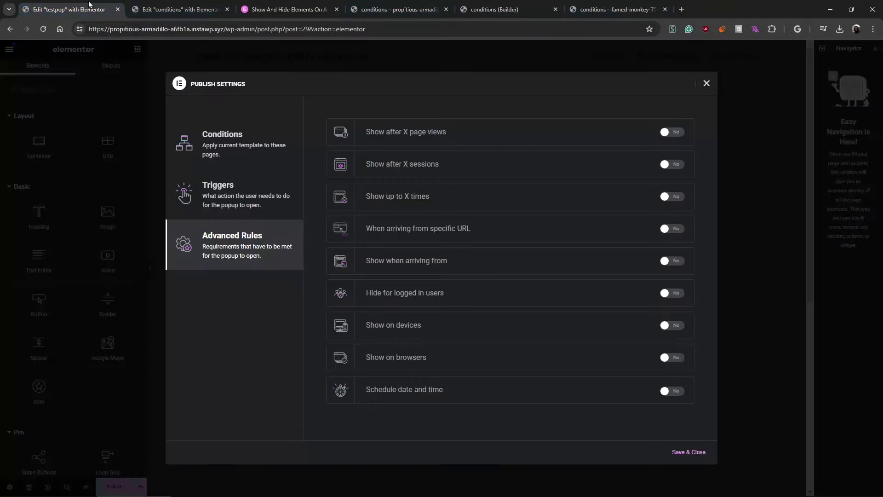
# - Close the Elementor heading's Display Conditions without saving, and compare the Bricks heading's conditions with the testpop popup's Advanced Rules
pyautogui.click(166, 5)
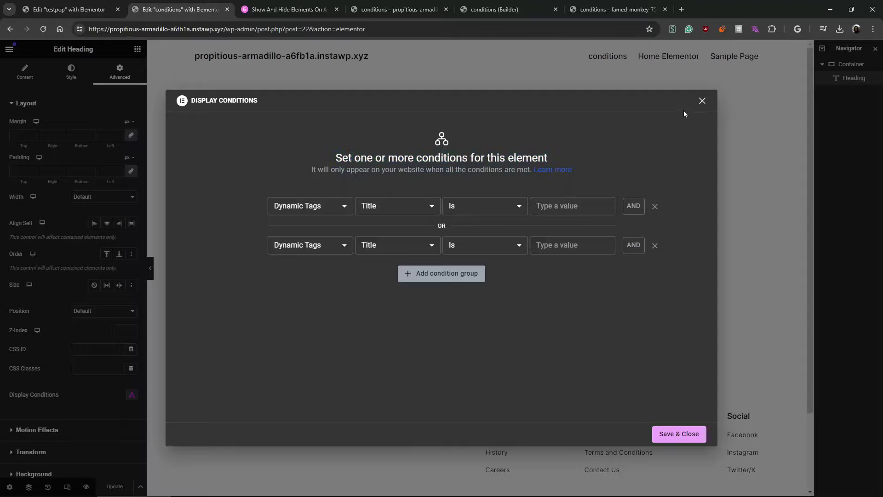
pyautogui.click(703, 101)
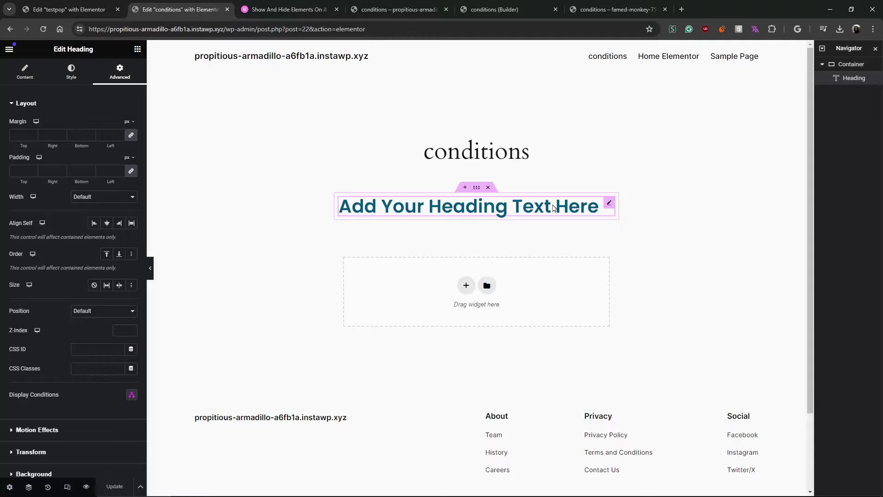
pyautogui.click(505, 6)
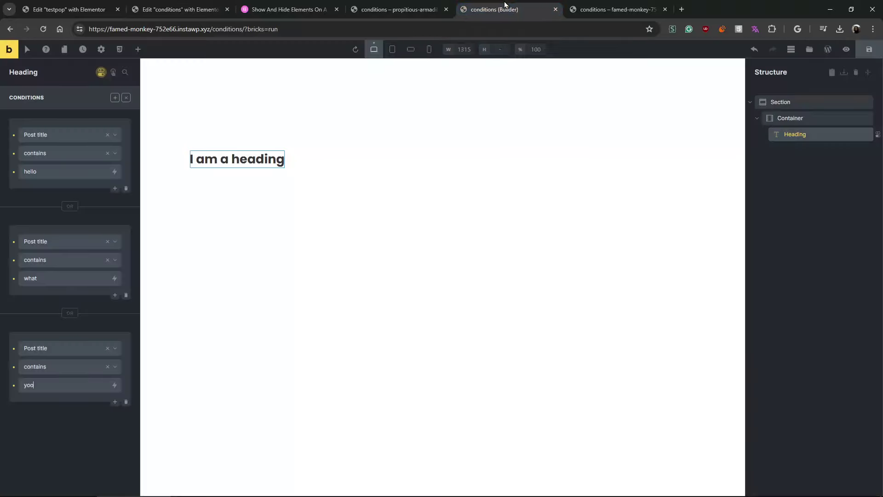
pyautogui.click(111, 5)
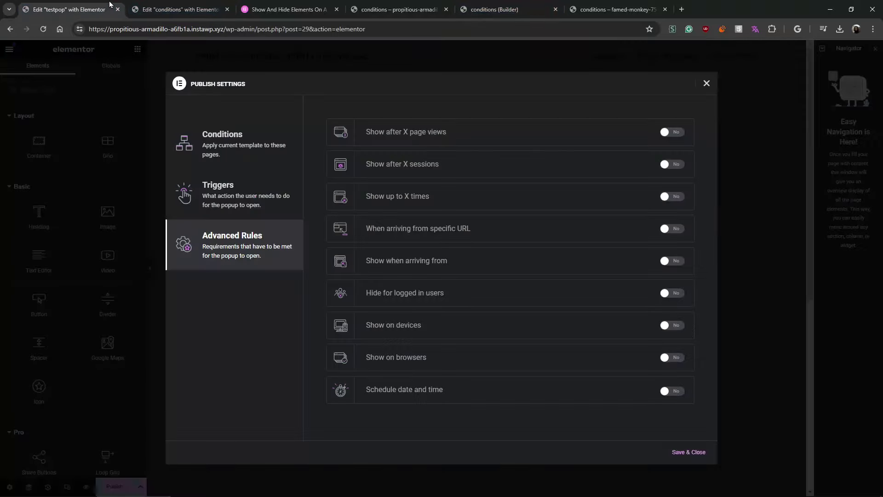